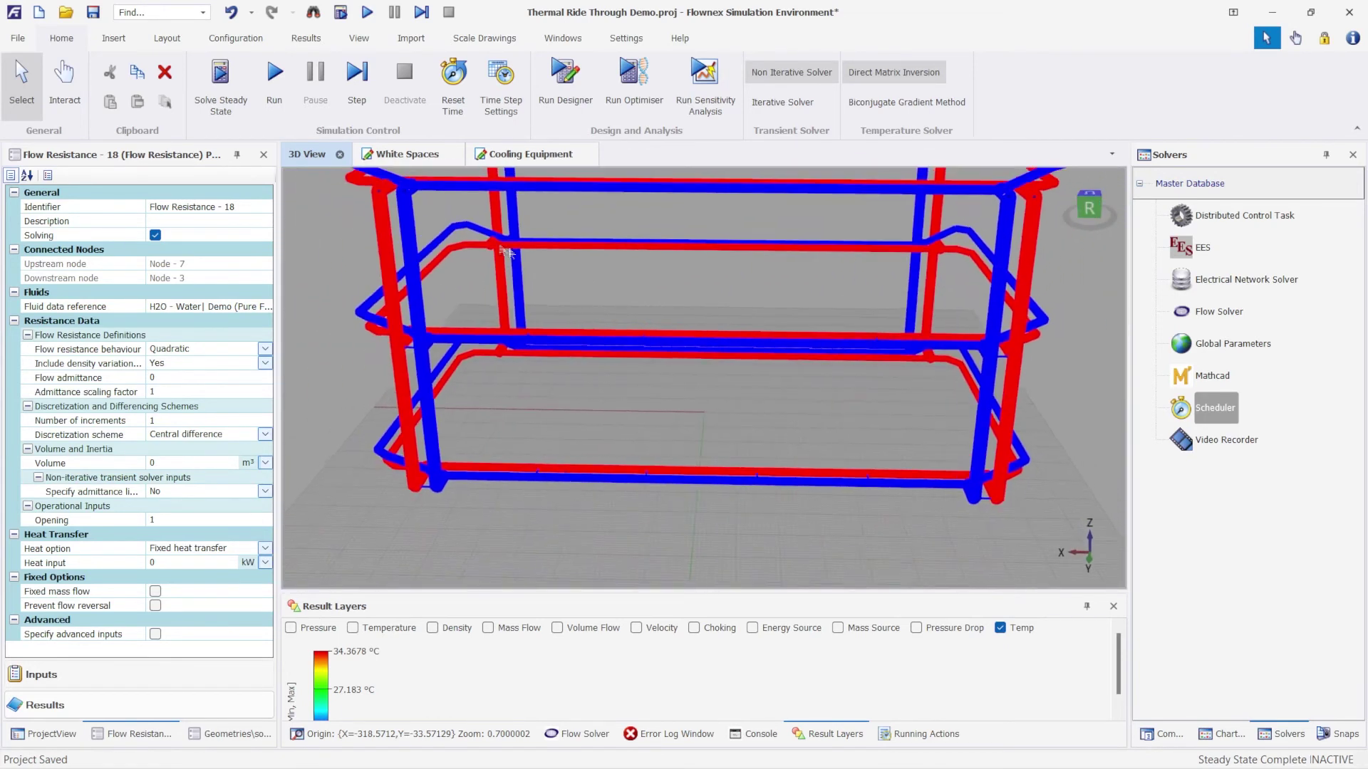
Step: Turn off the Temp result layer on the 3D pipe network
left_click_drag(737, 411, 704, 403)
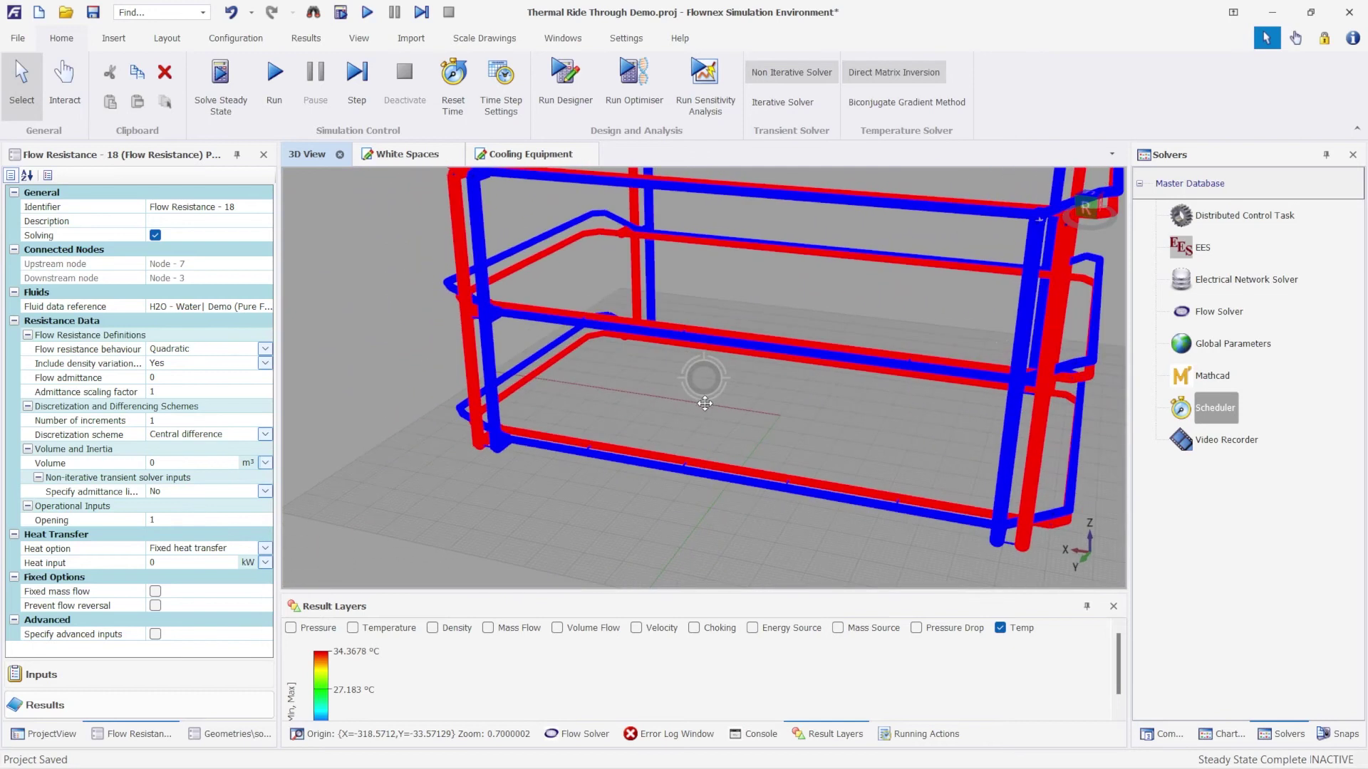
left_click_drag(748, 337, 497, 298)
left_click_drag(644, 332, 662, 361)
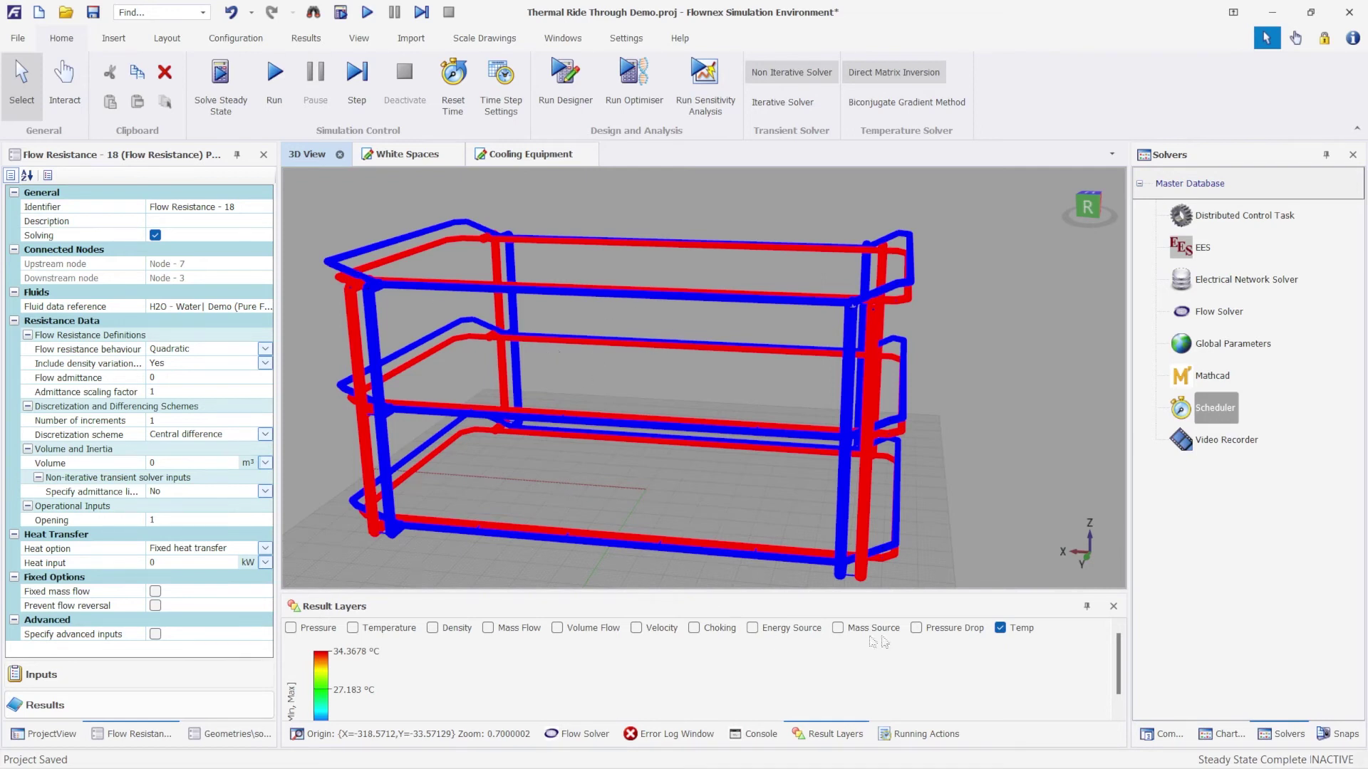
left_click_drag(672, 421, 851, 512)
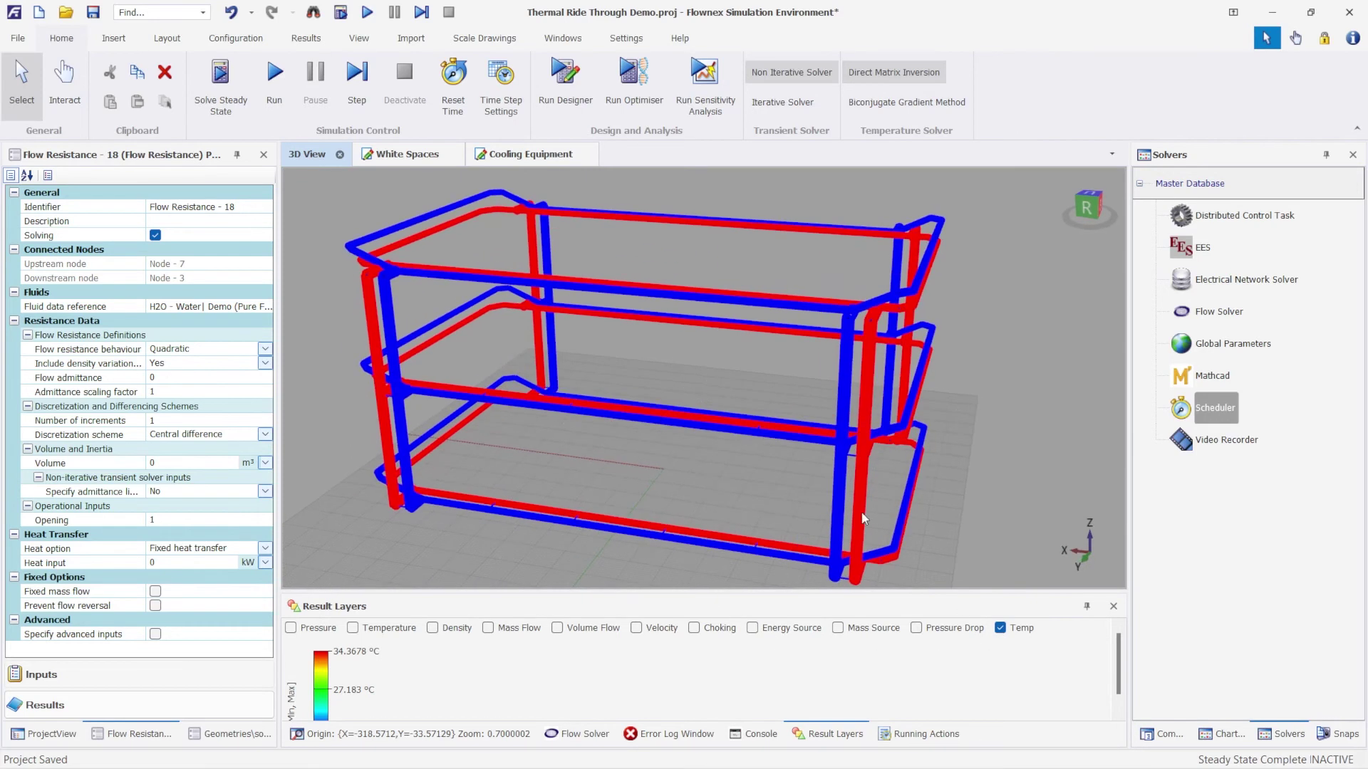
left_click(1000, 628)
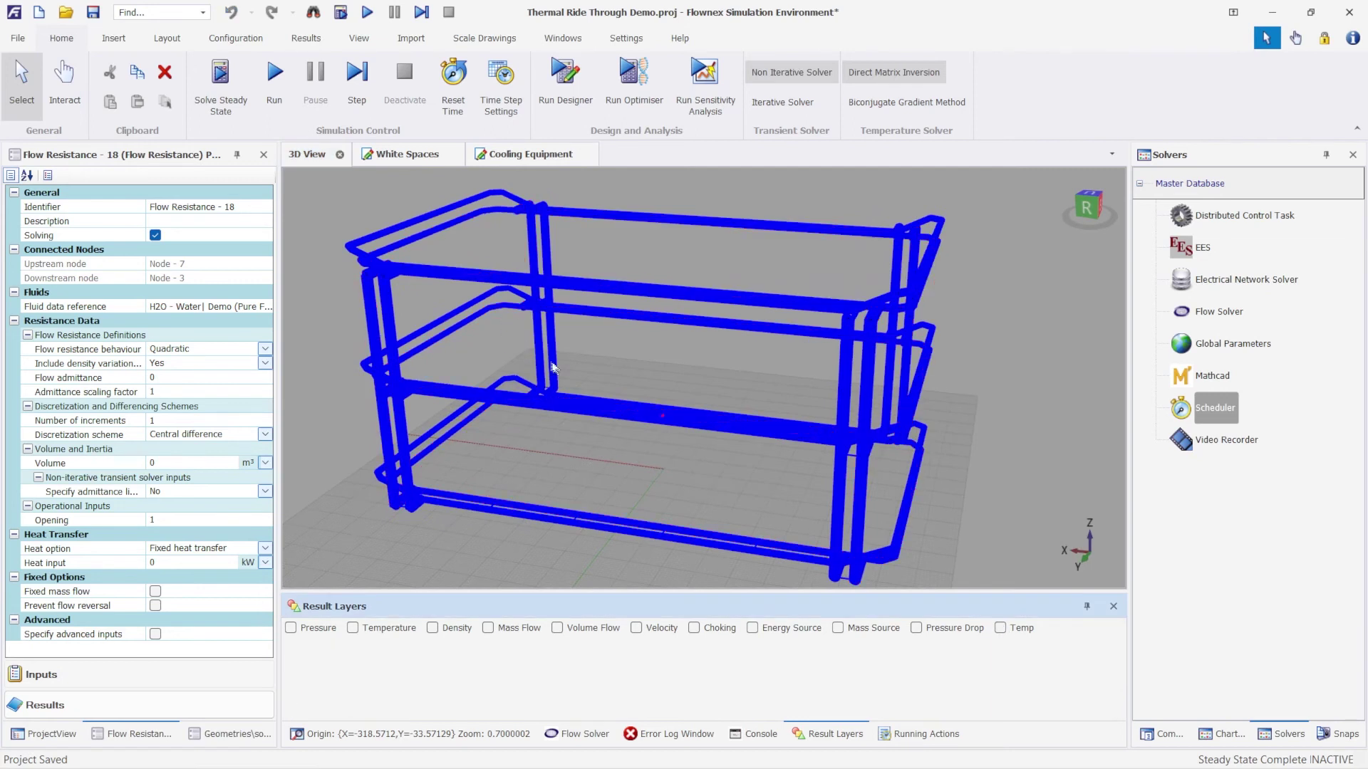
Step: Inspect the node above the first 1st-floor CRAH unit in the White Spaces drawing and compare it with the 3D pipe network
left_click(407, 156)
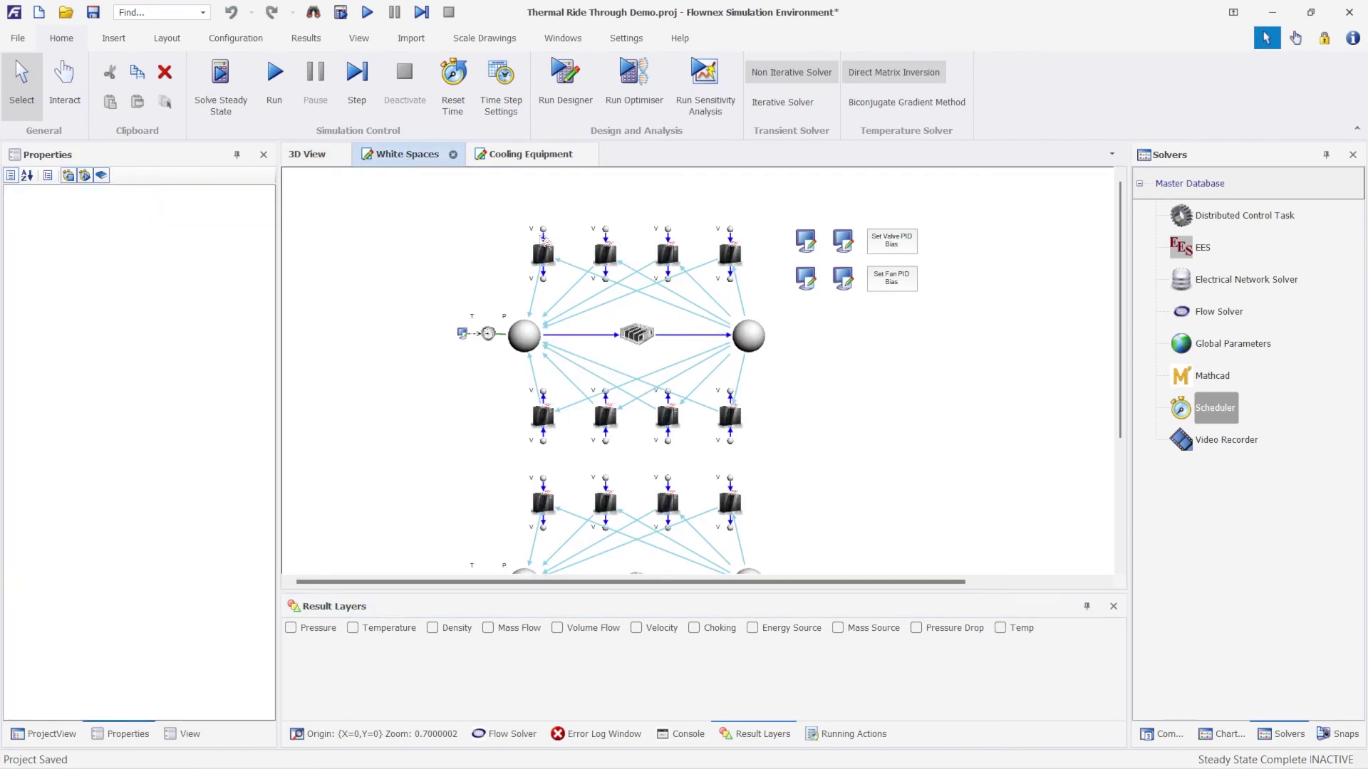
scroll(542, 239, "up", 5)
left_click(552, 227)
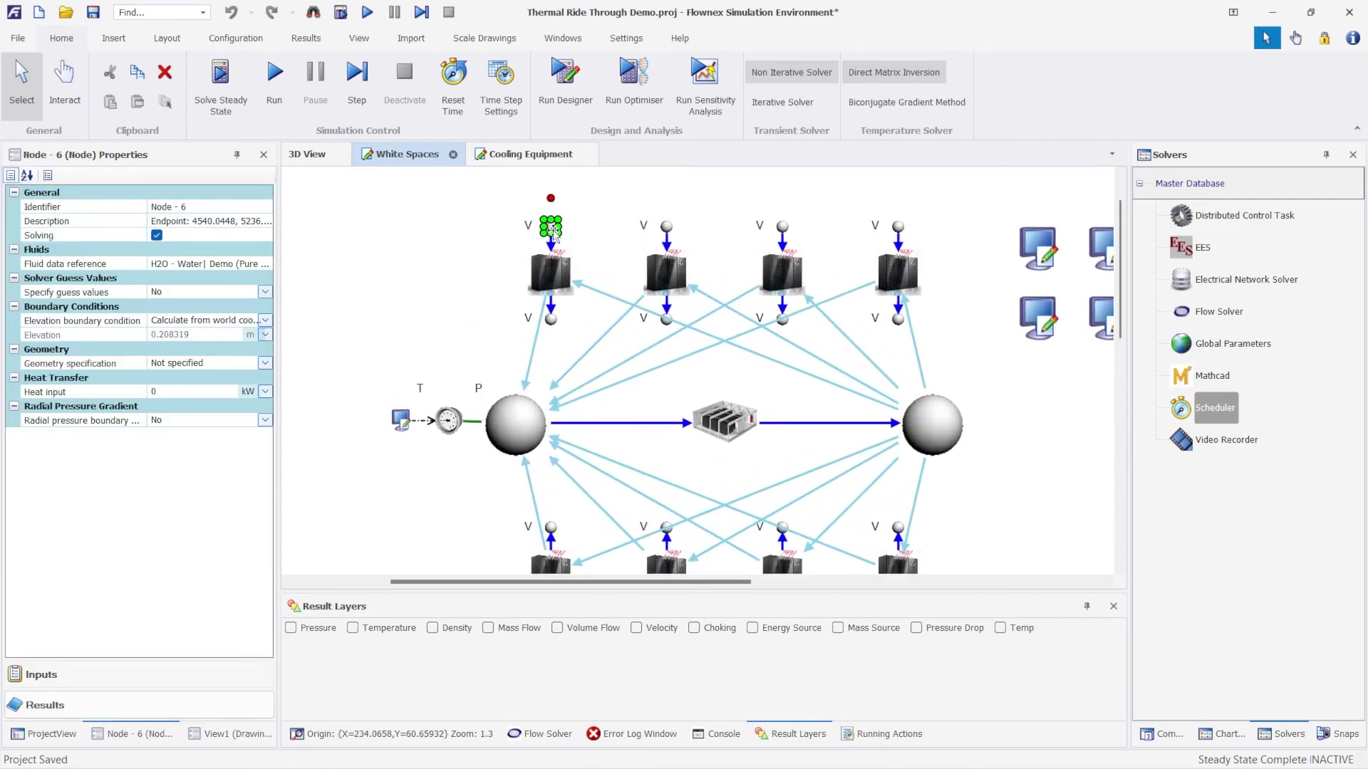
left_click(307, 154)
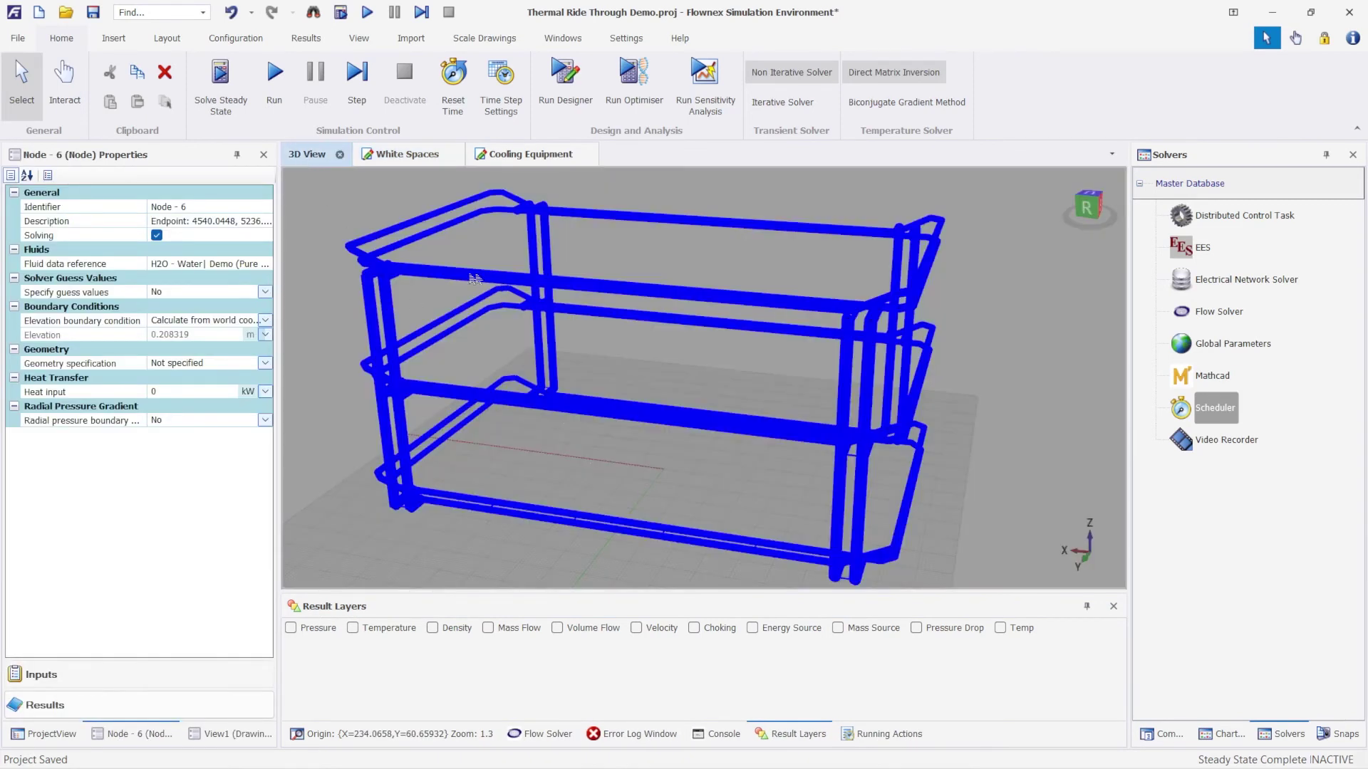
left_click(408, 155)
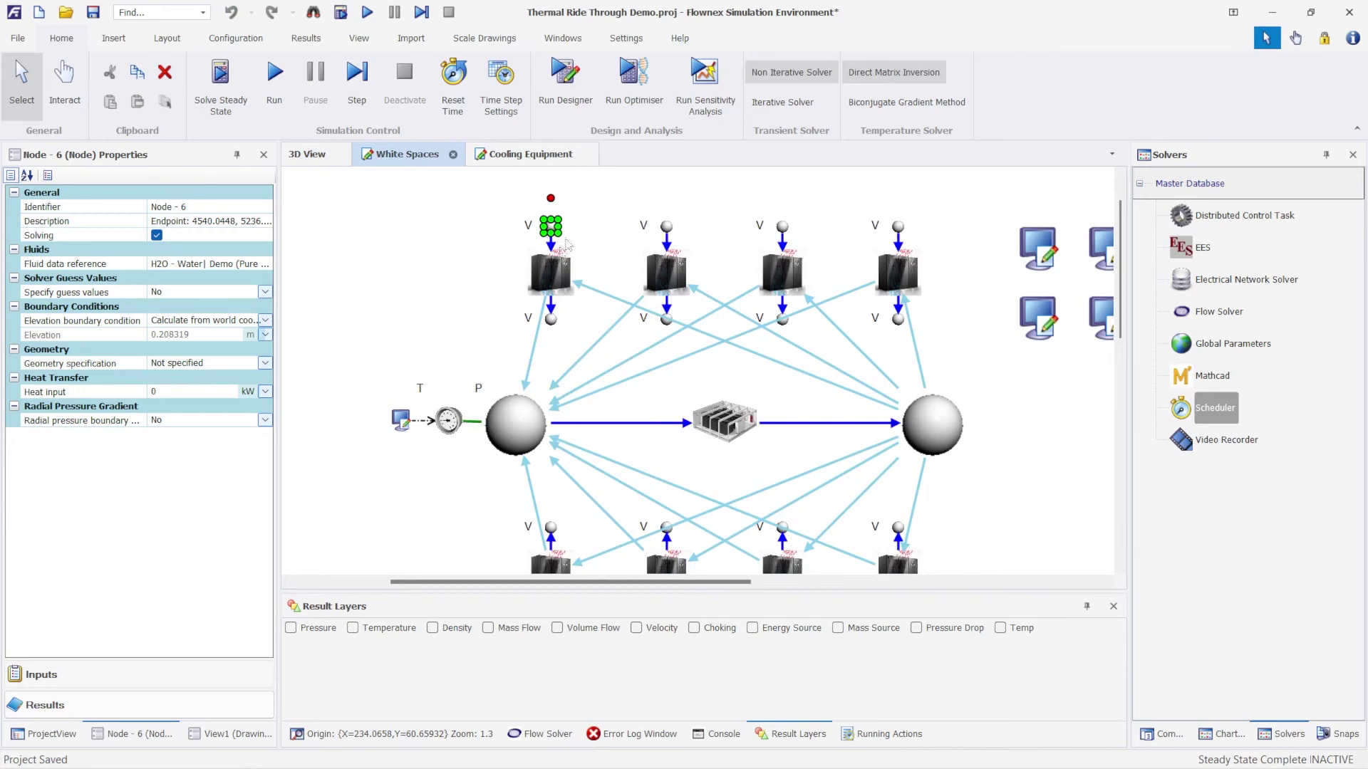
left_click(565, 250)
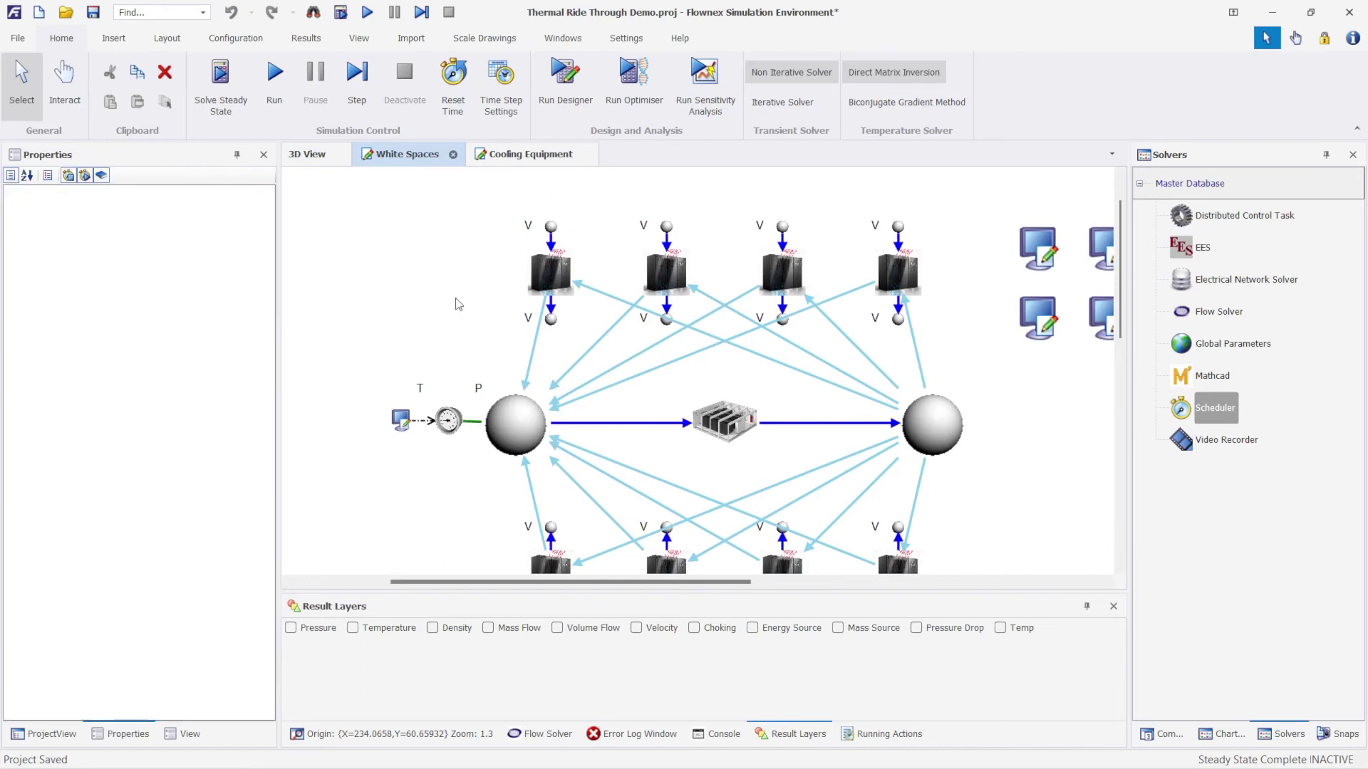
Step: Read the results at the water nodes above and below the first 1st-floor CRAH unit
scroll(458, 304, "down", 2)
left_click(540, 275)
left_click(543, 242)
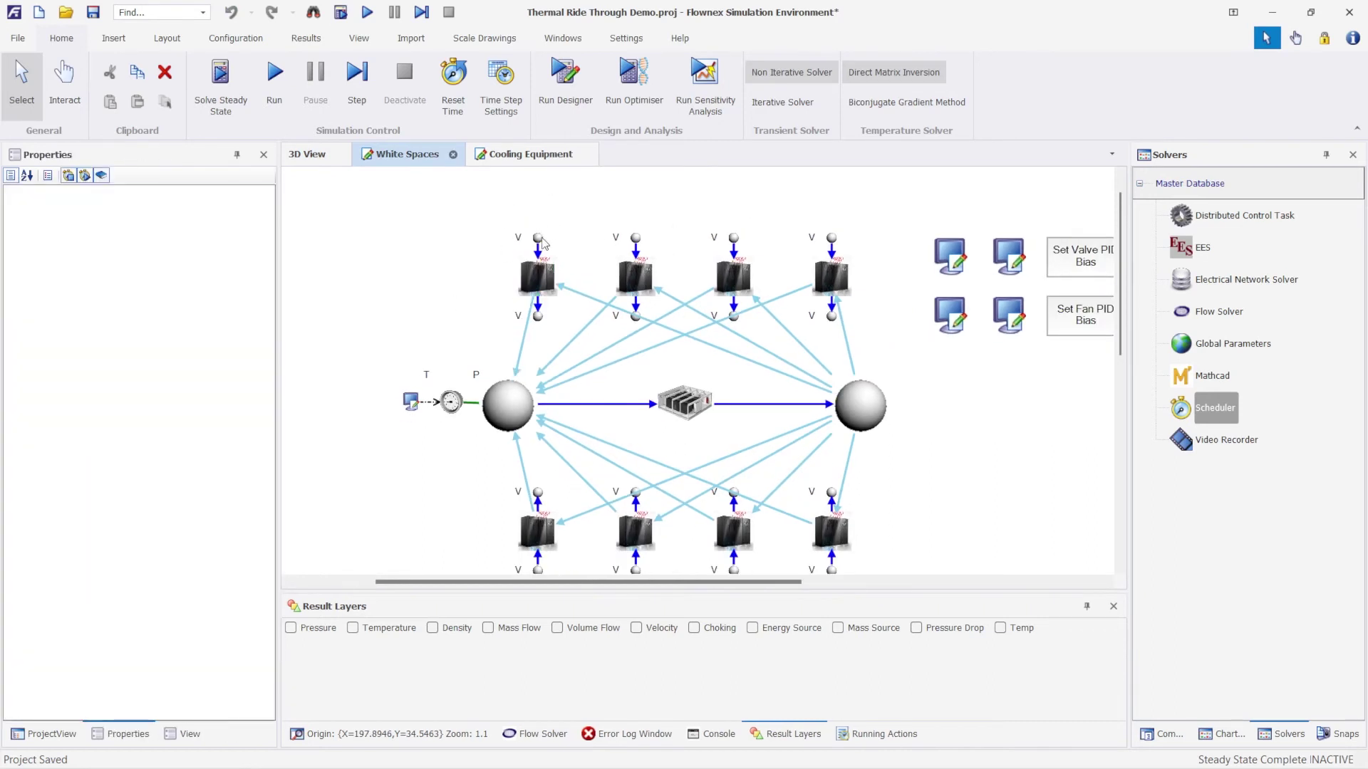
mouse_move(539, 243)
mouse_move(539, 320)
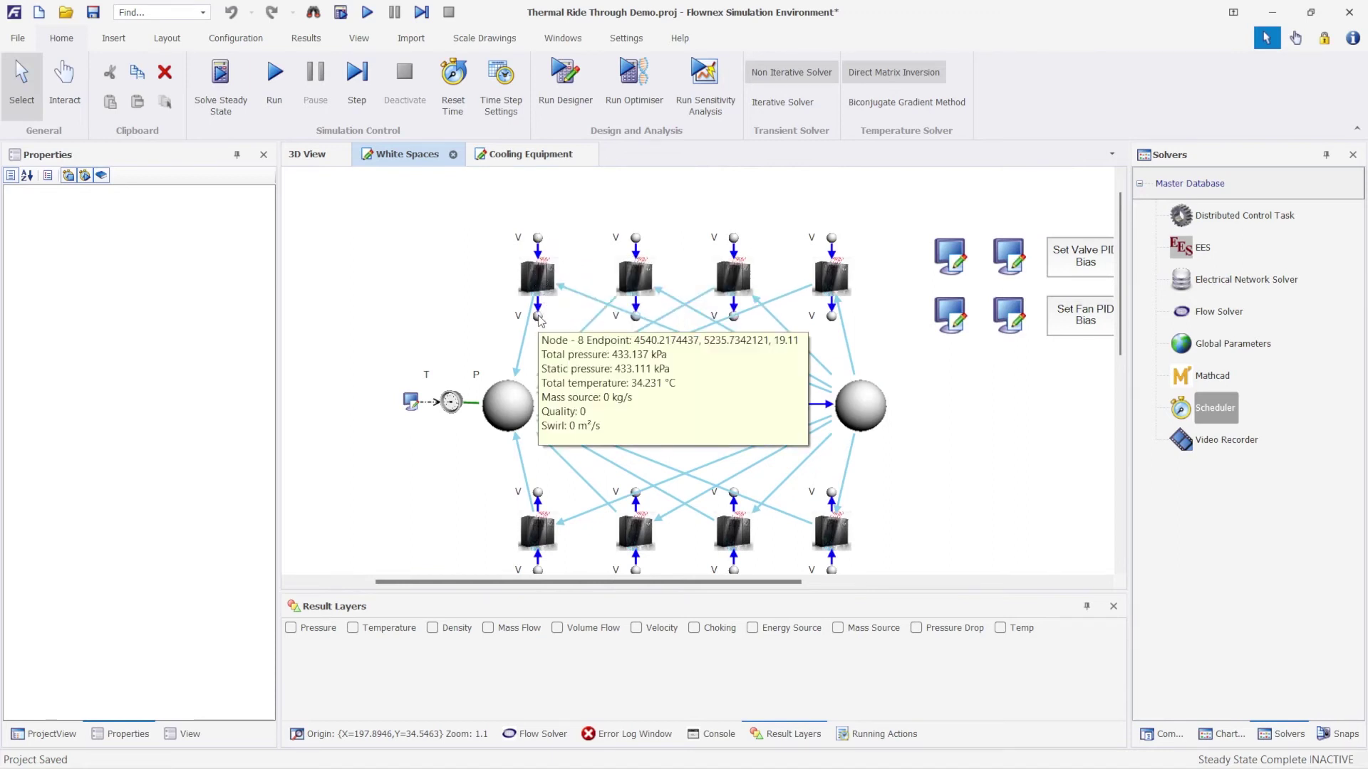
scroll(556, 329, "down", 1)
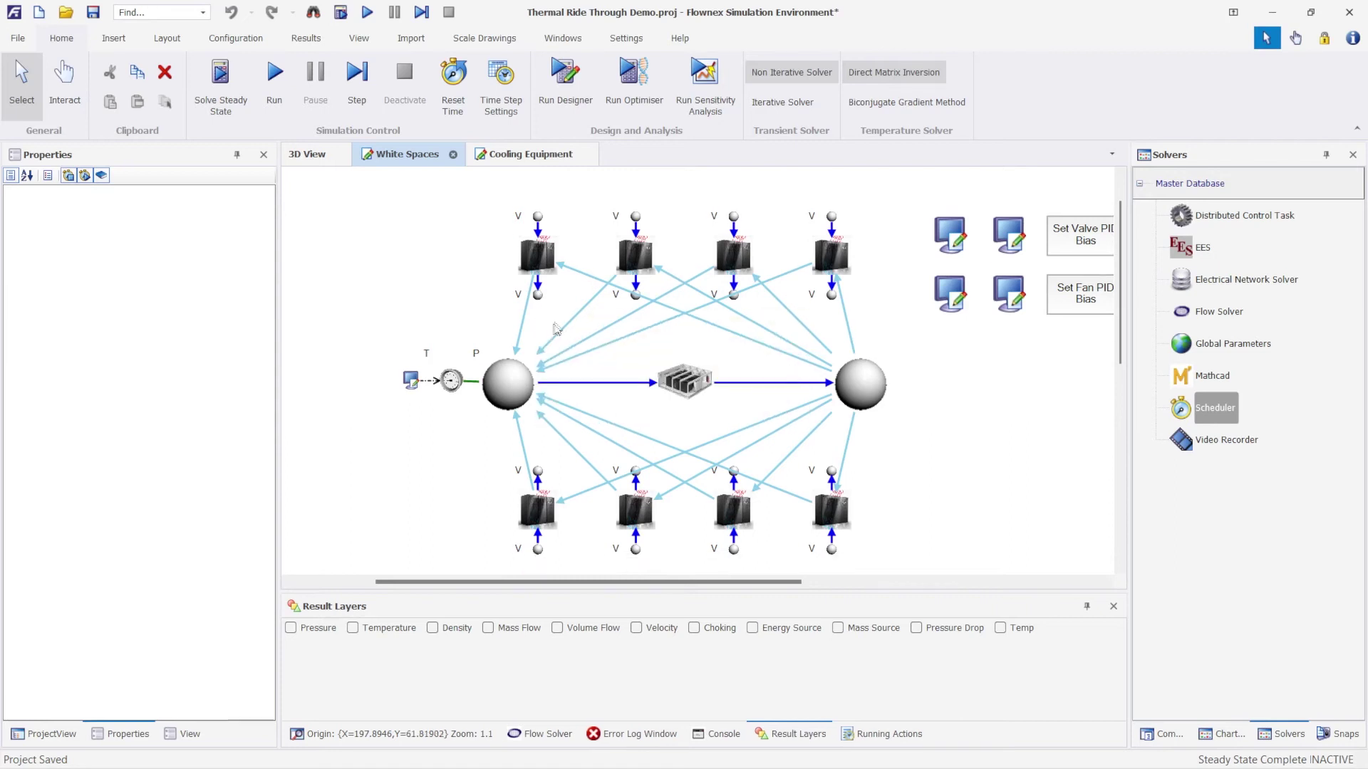
Step: Inspect the first CRAH unit's setpoints and output values, and read the results of the 1st Floor Cold Aisle node
left_click(539, 262)
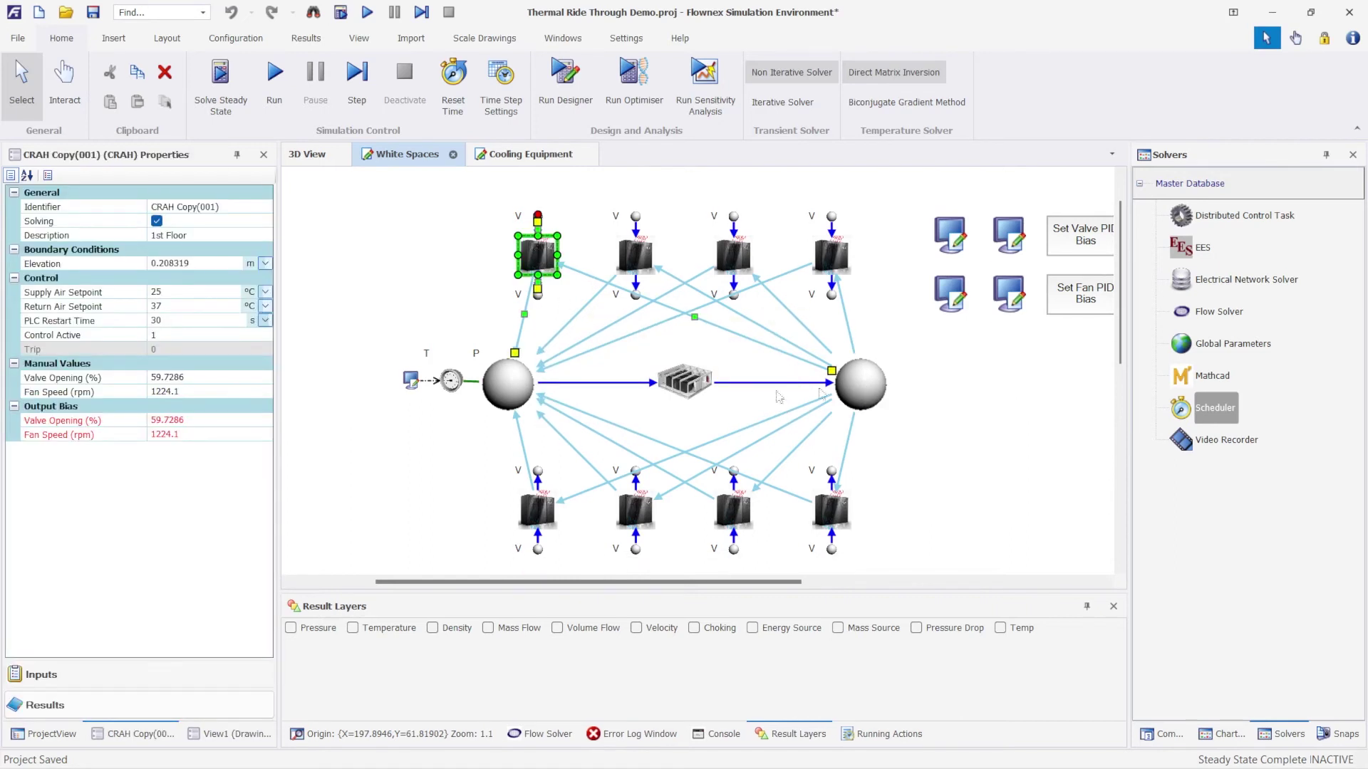
mouse_move(512, 393)
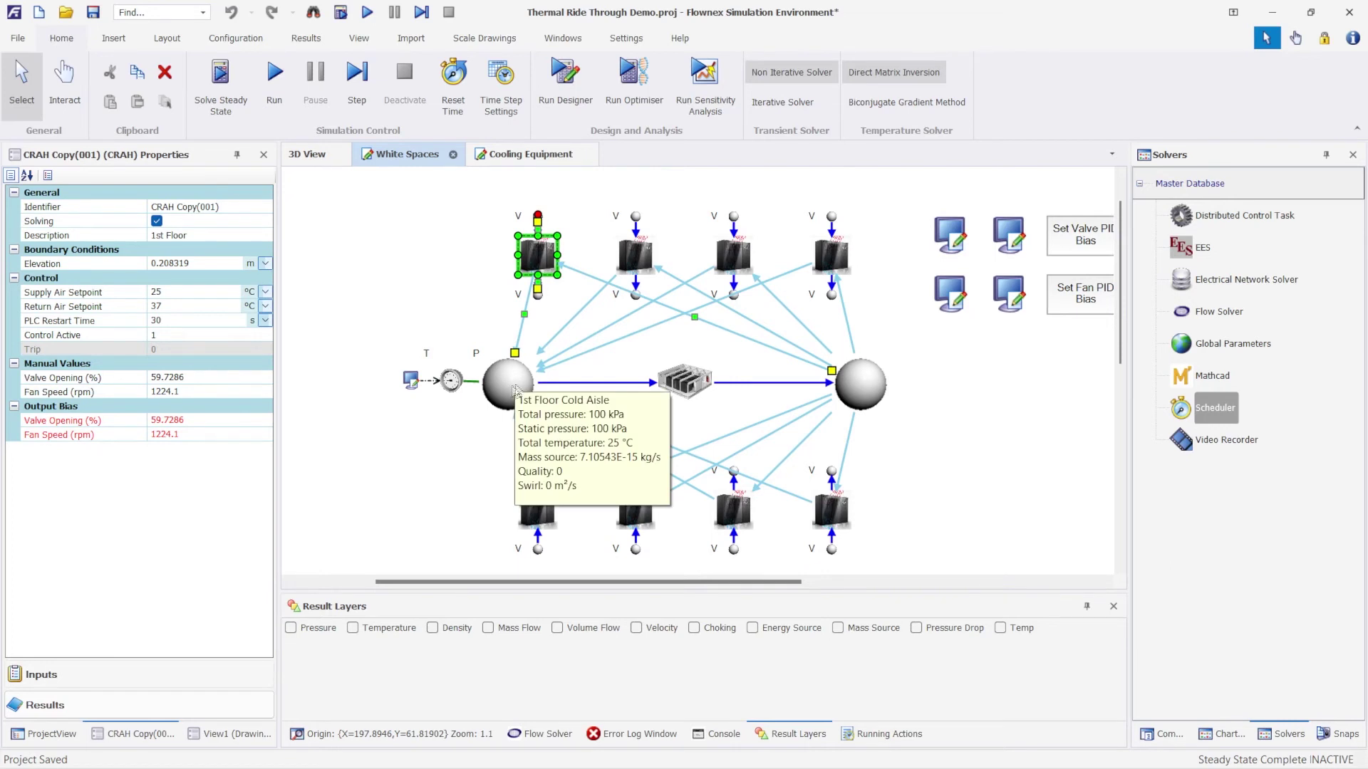
scroll(929, 397, "right", 3)
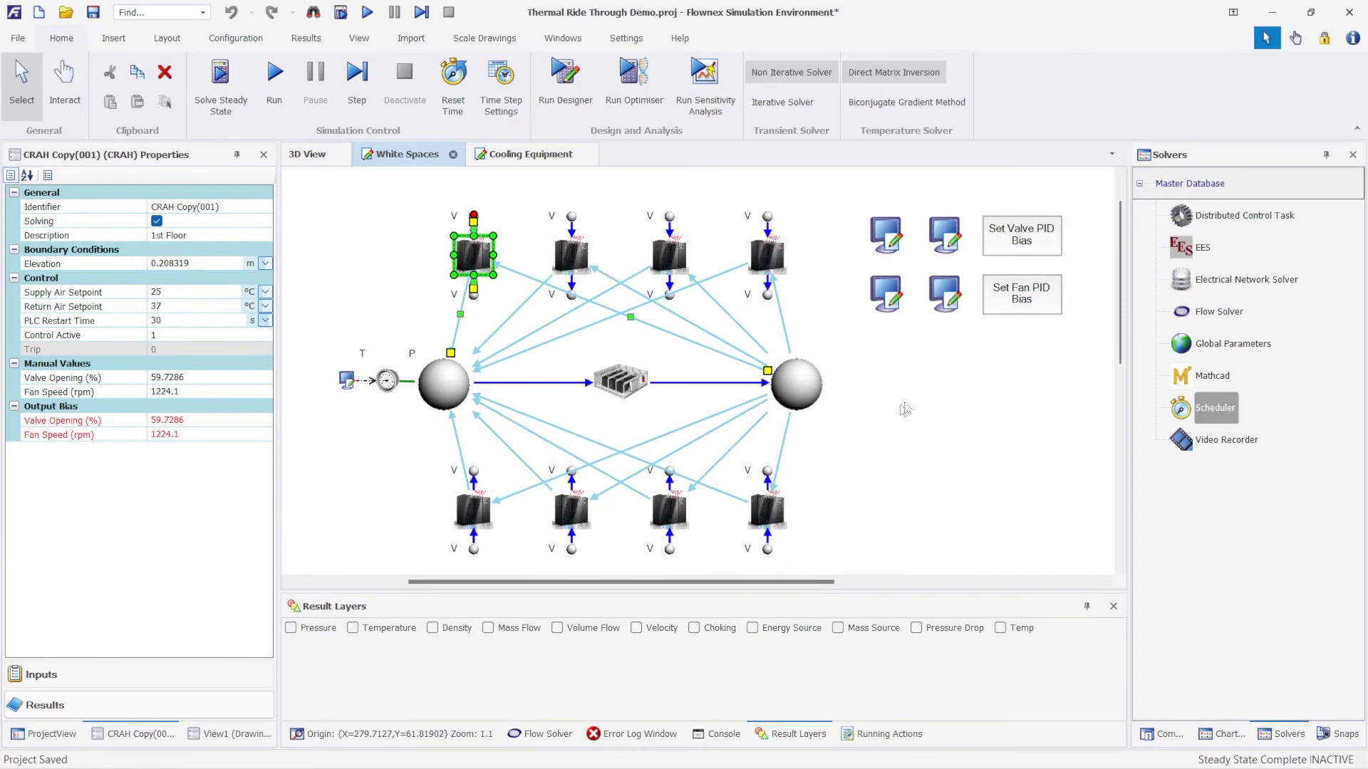
left_click(888, 407)
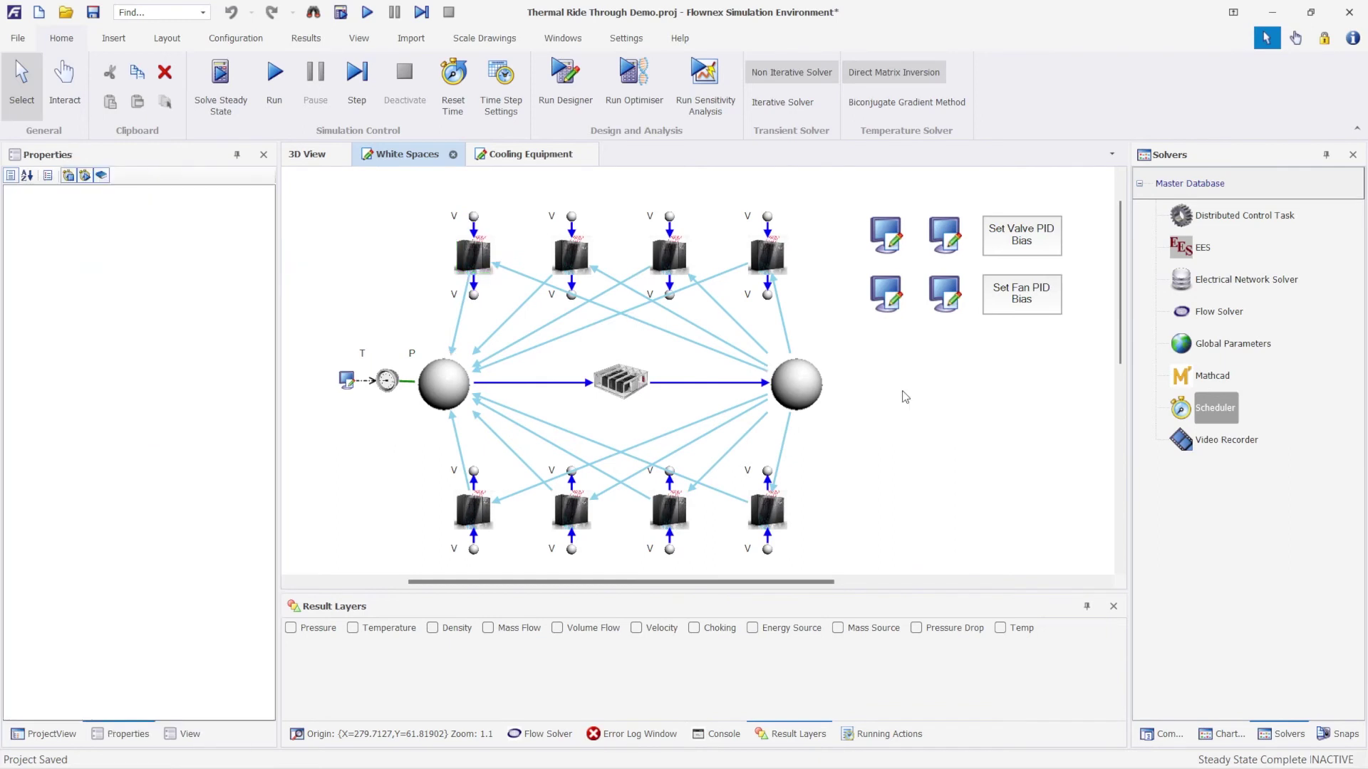
scroll(895, 401, "down", 1)
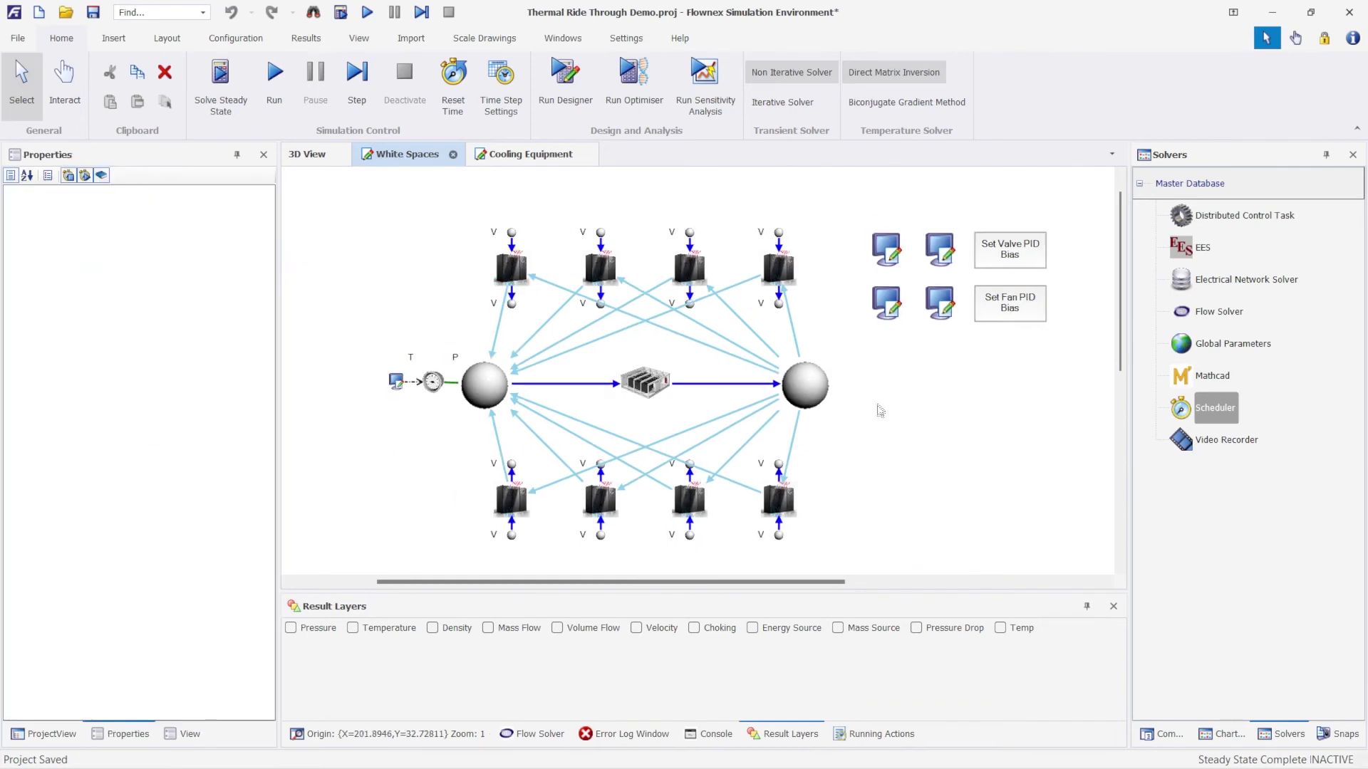
Step: Inspect the rack inputs of the 1st Floor - White Space data module, including its IT Energy, and look over the surrounding air network
scroll(880, 412, "down", 1)
scroll(880, 412, "right", 1)
left_click(622, 375)
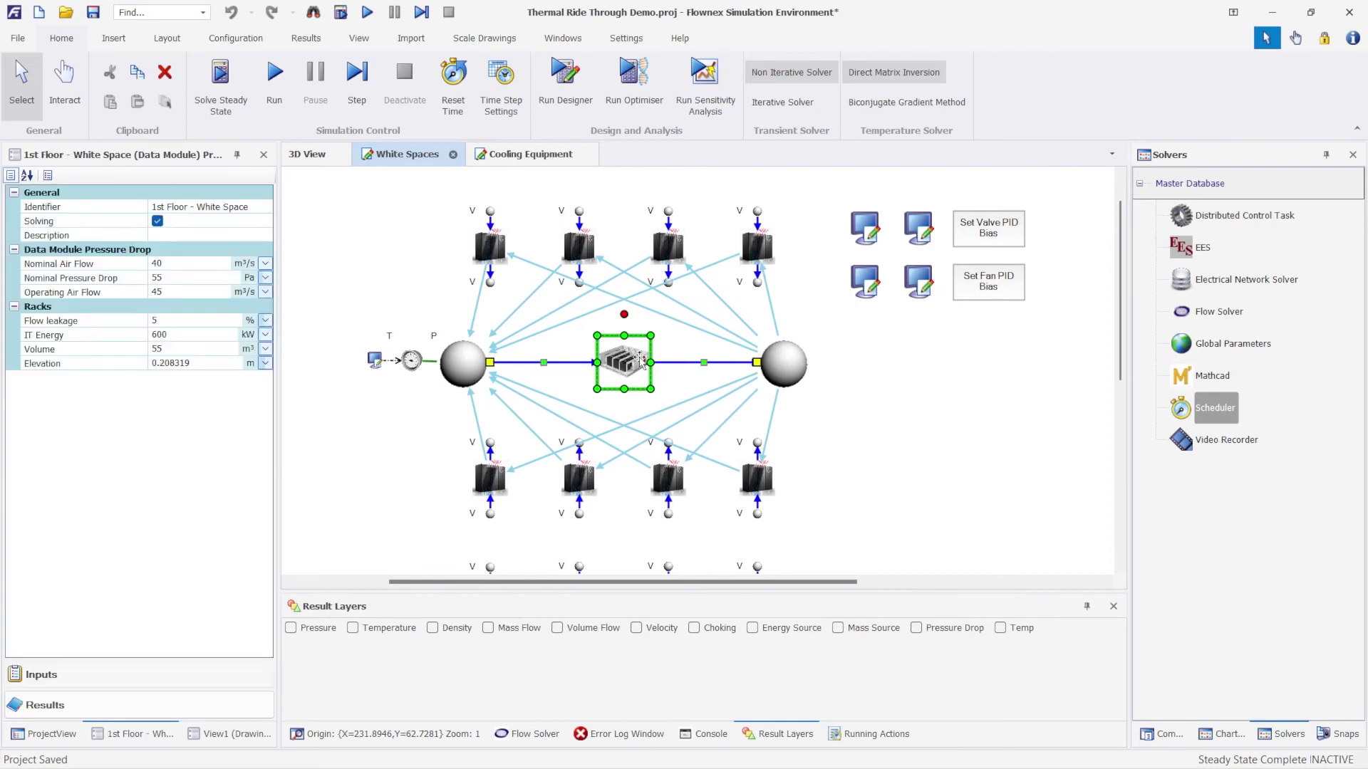
left_click(86, 335)
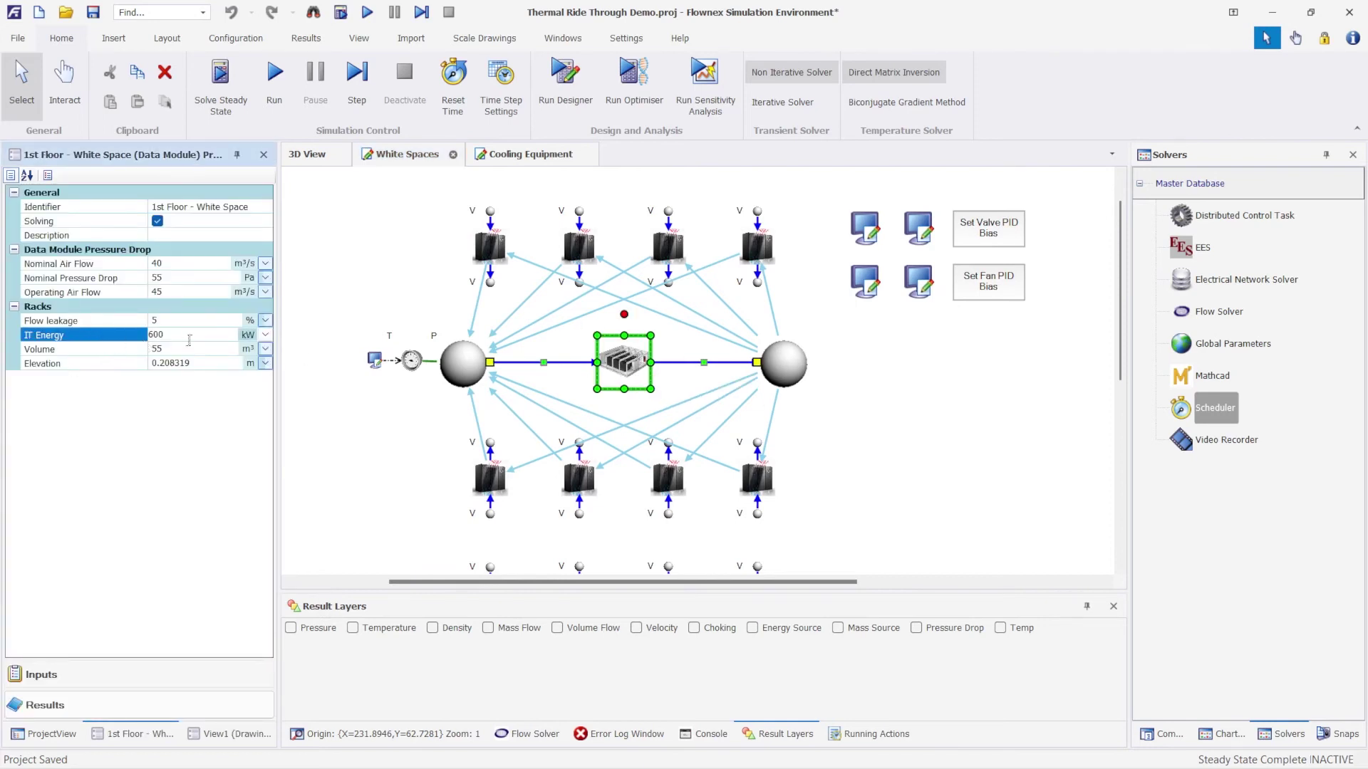
left_click(377, 430)
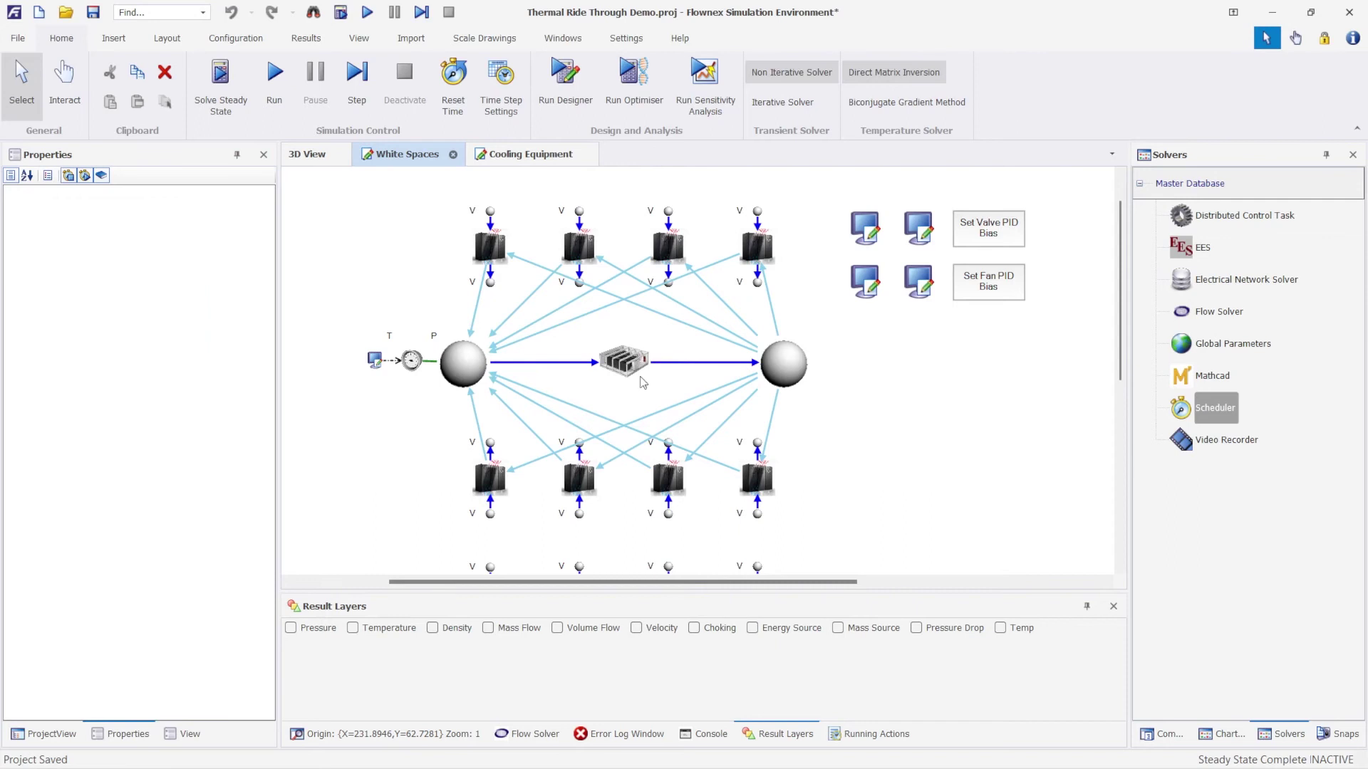
scroll(641, 374, "down", 3)
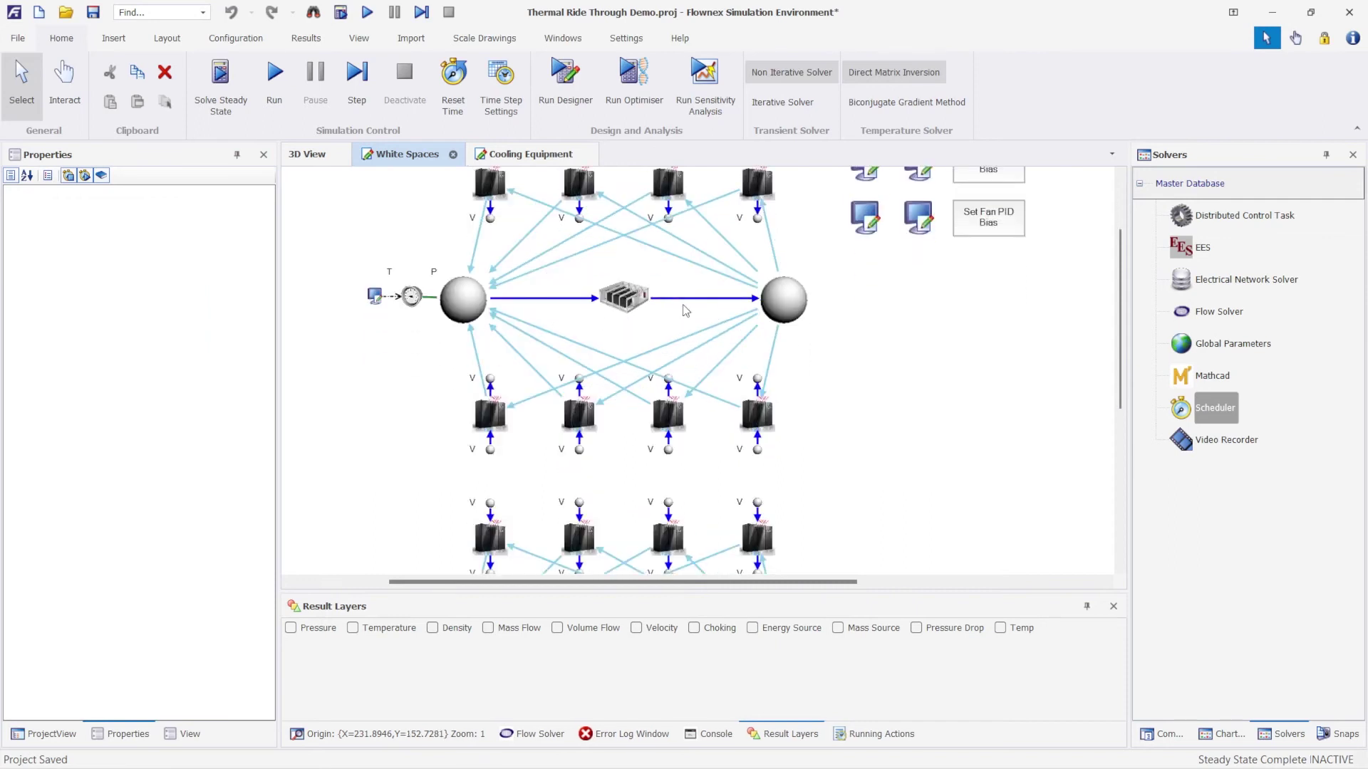
scroll(663, 314, "down", 1)
scroll(627, 321, "up", 1)
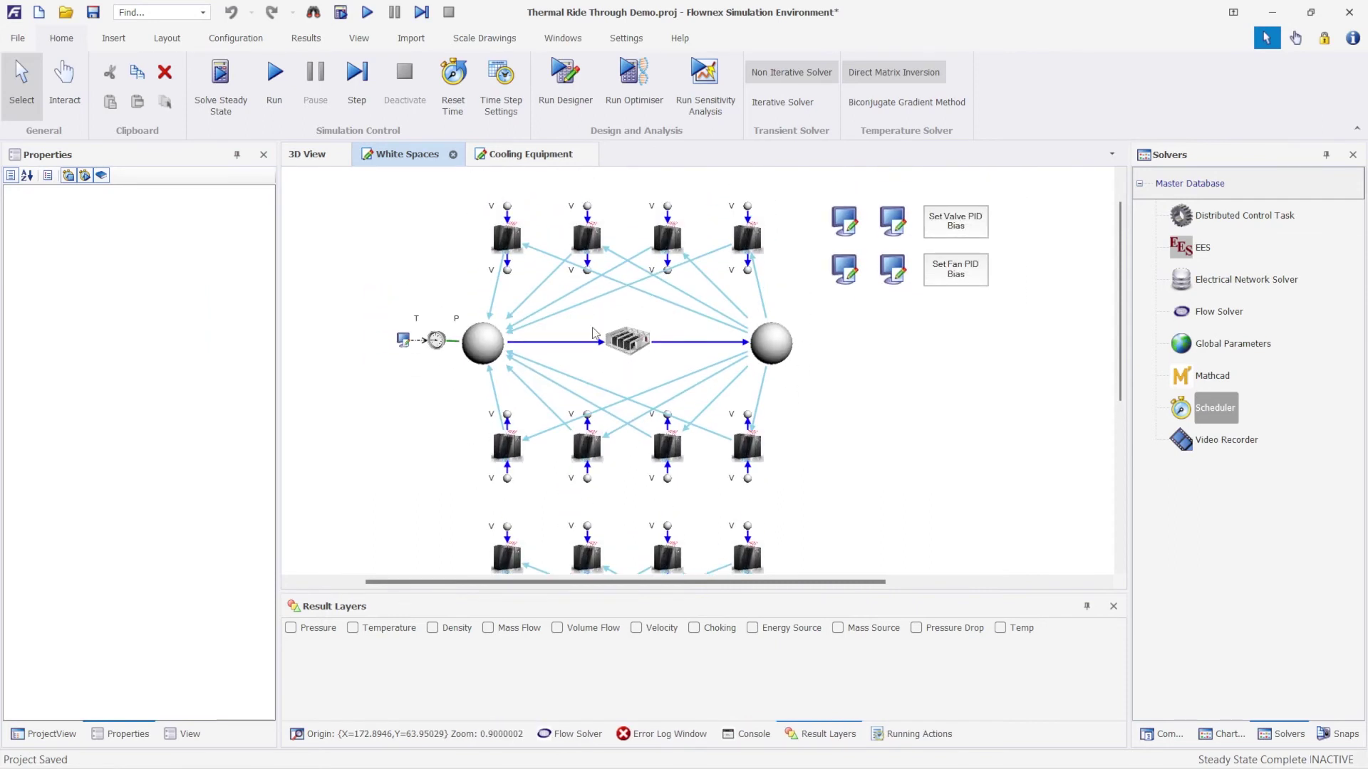
Step: Look over the chiller loops in the Cooling Equipment drawing and compare them with the 3D pipe network
left_click(518, 158)
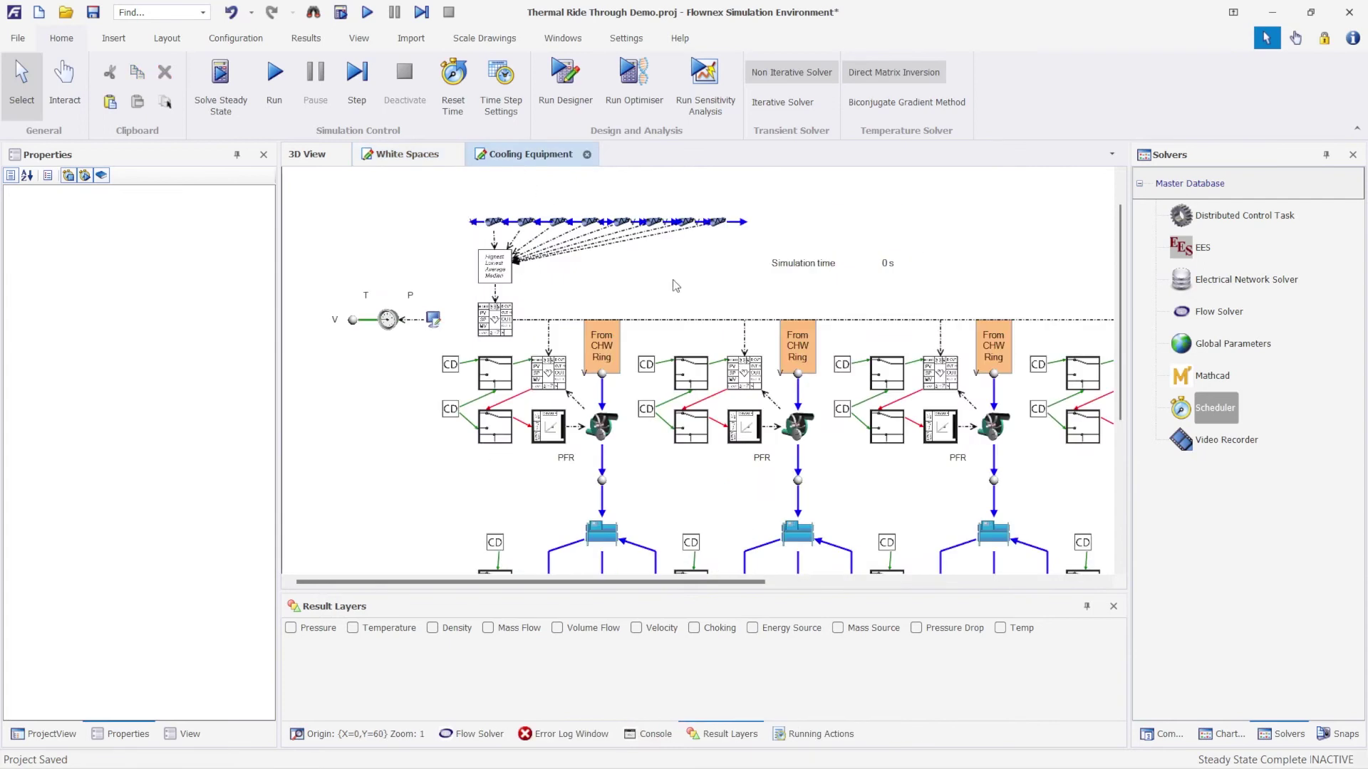
scroll(636, 293, "down", 1)
scroll(613, 349, "down", 2)
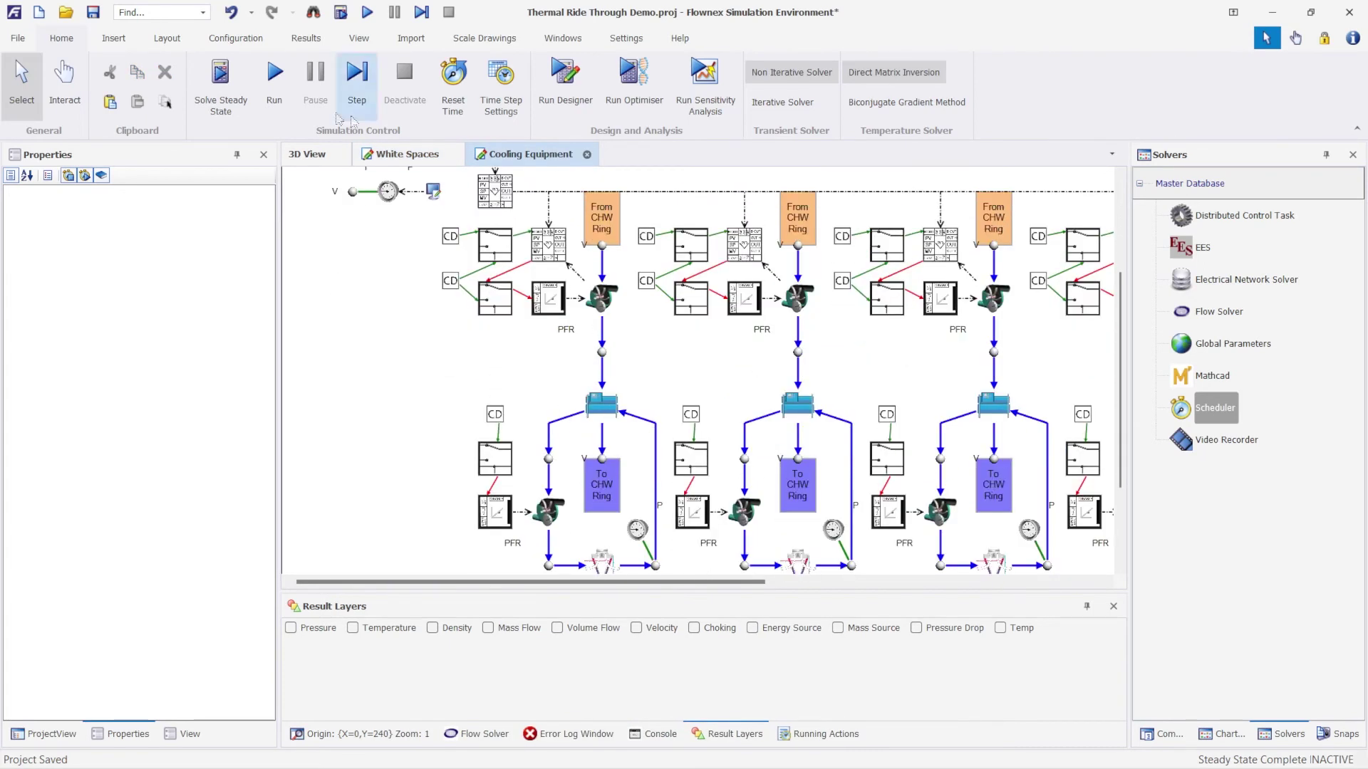
left_click(314, 155)
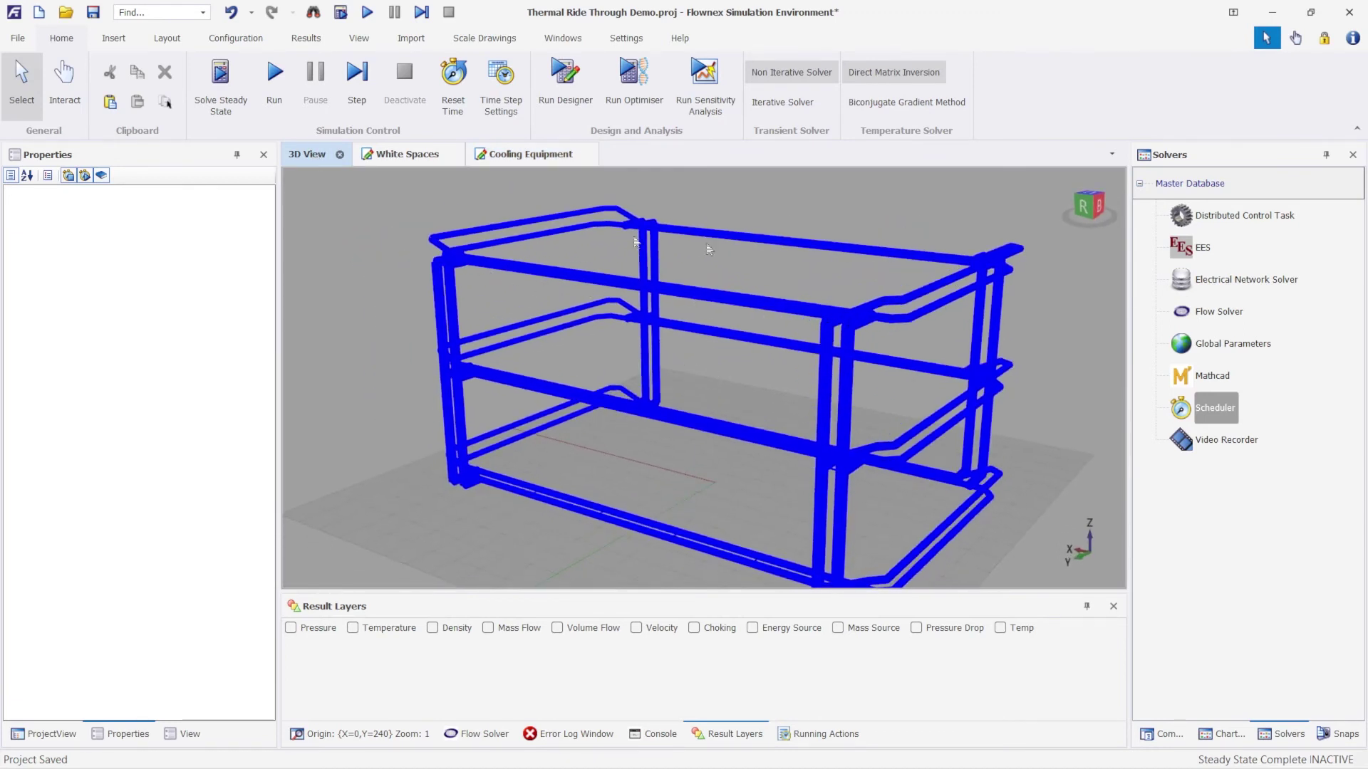
left_click(528, 154)
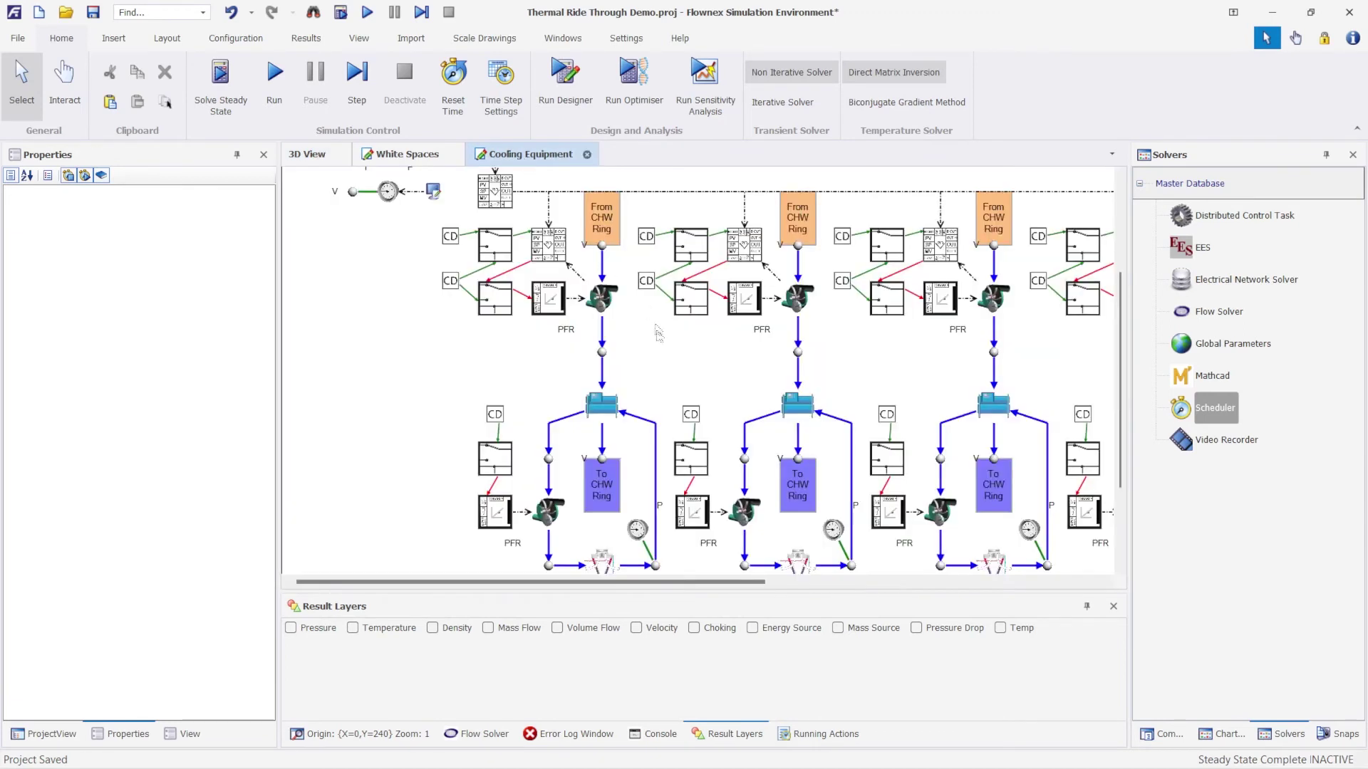
Step: Examine the first chiller loop from its From CHW Ring and To CHW Ring connections to the HDAC unit and the pump controls
left_click(602, 246)
left_click(603, 463)
scroll(626, 433, "down", 2)
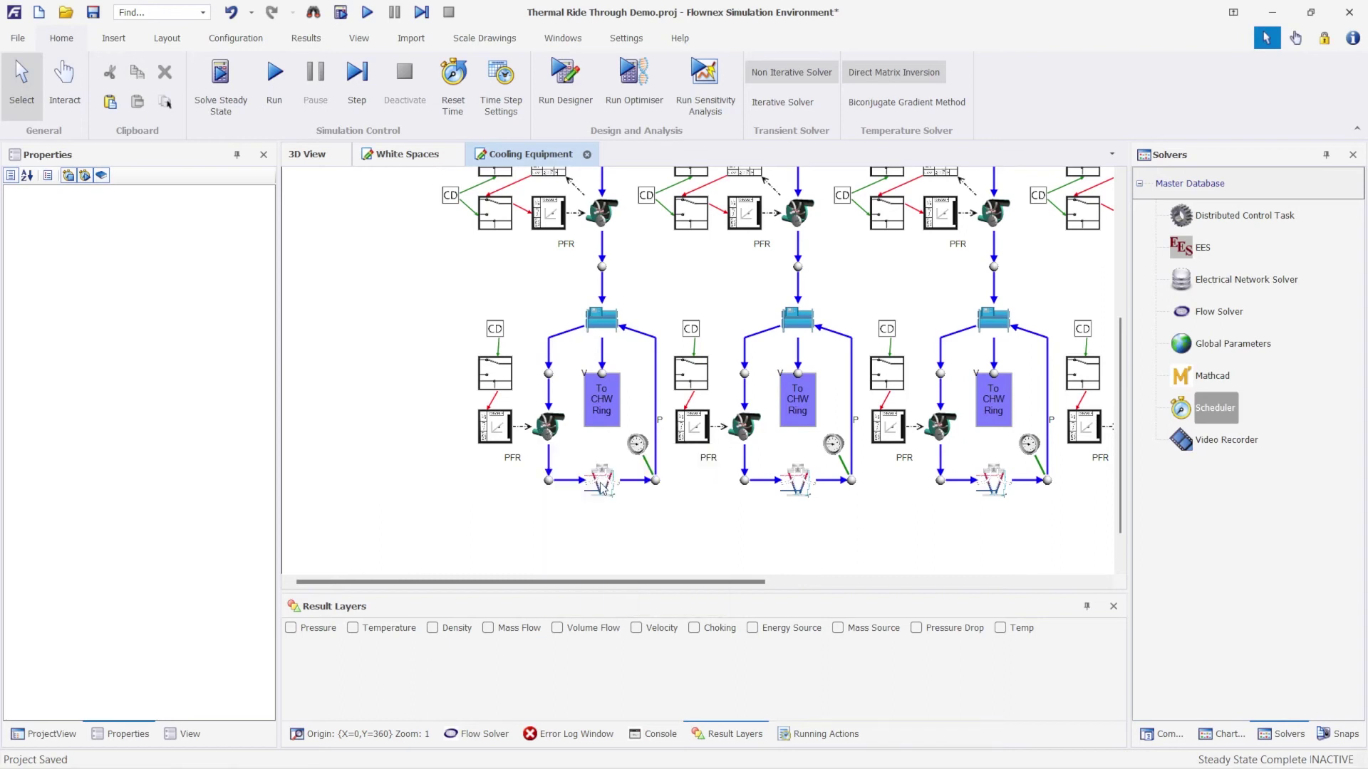
scroll(569, 527, "up", 1)
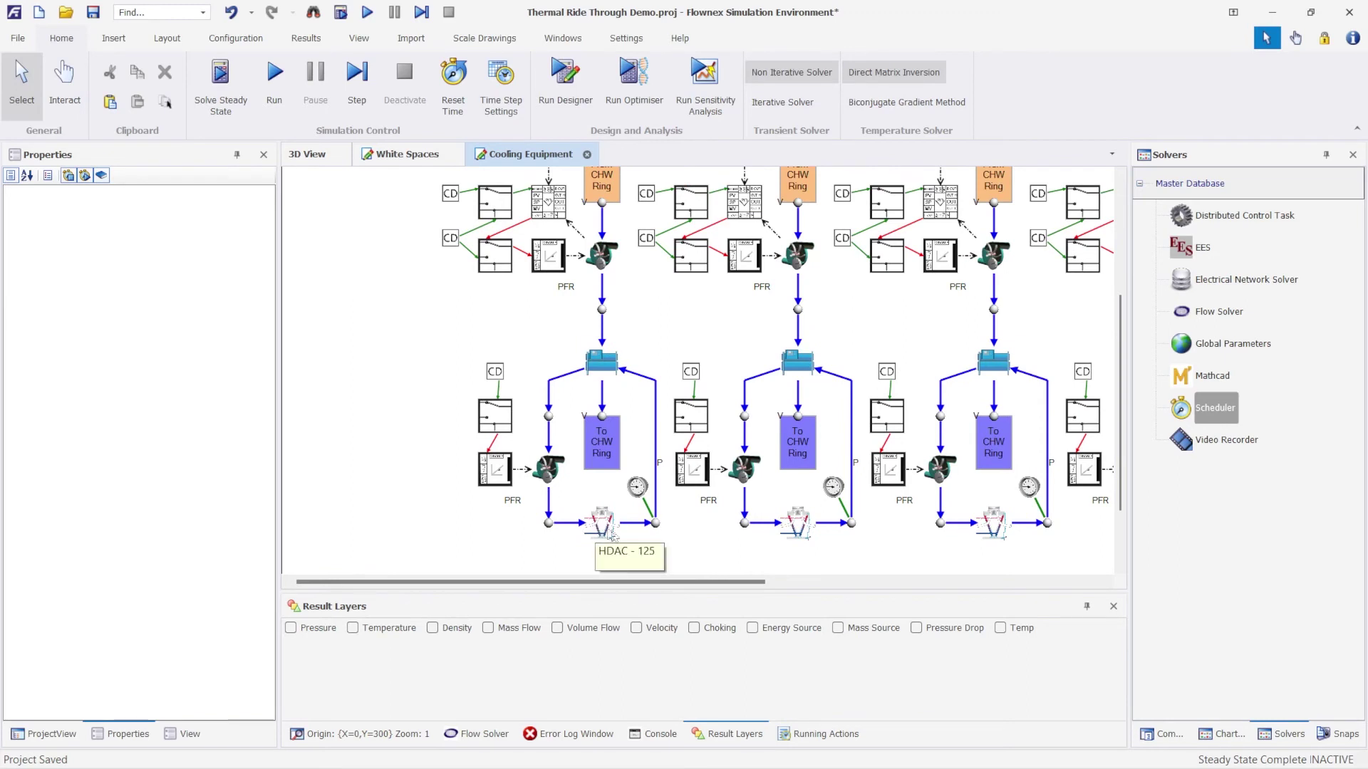
scroll(497, 376, "up", 1)
scroll(609, 267, "up", 2)
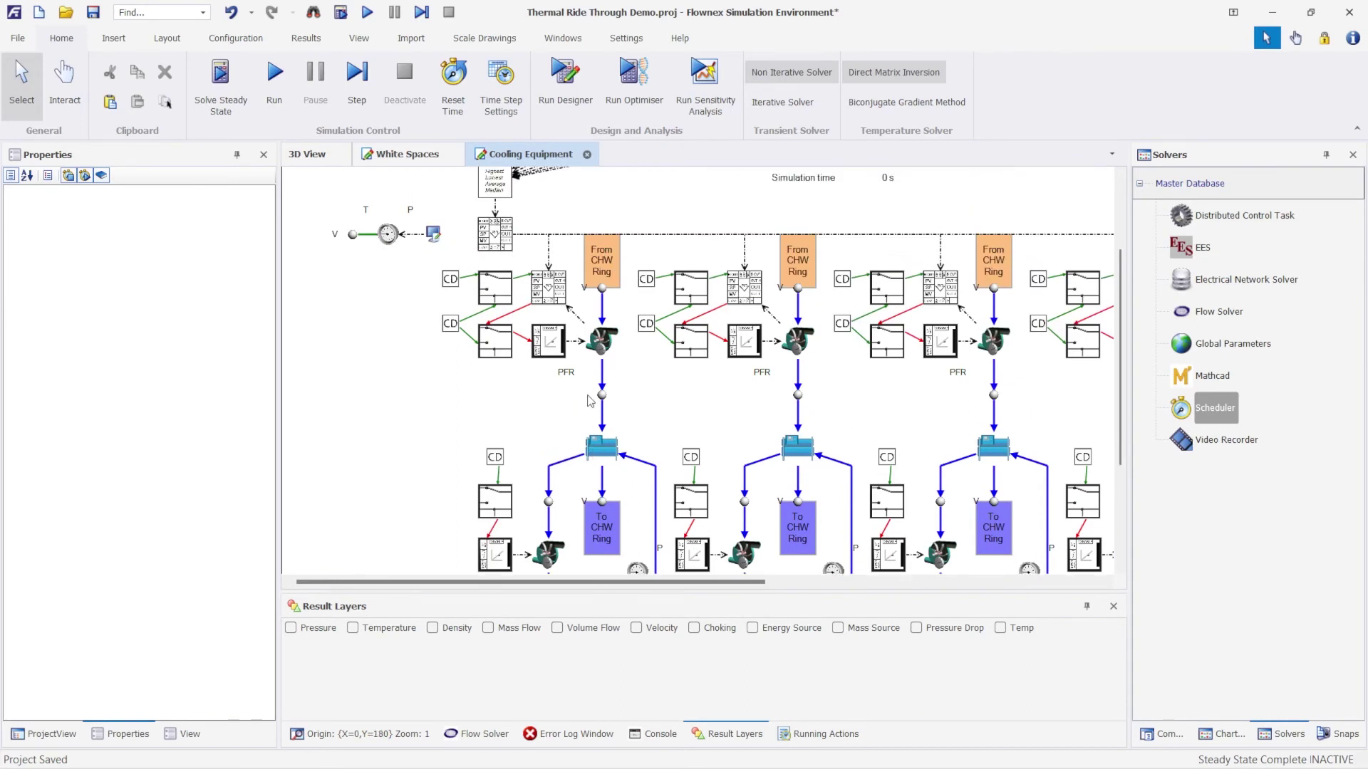
scroll(609, 267, "down", 1, "ctrl")
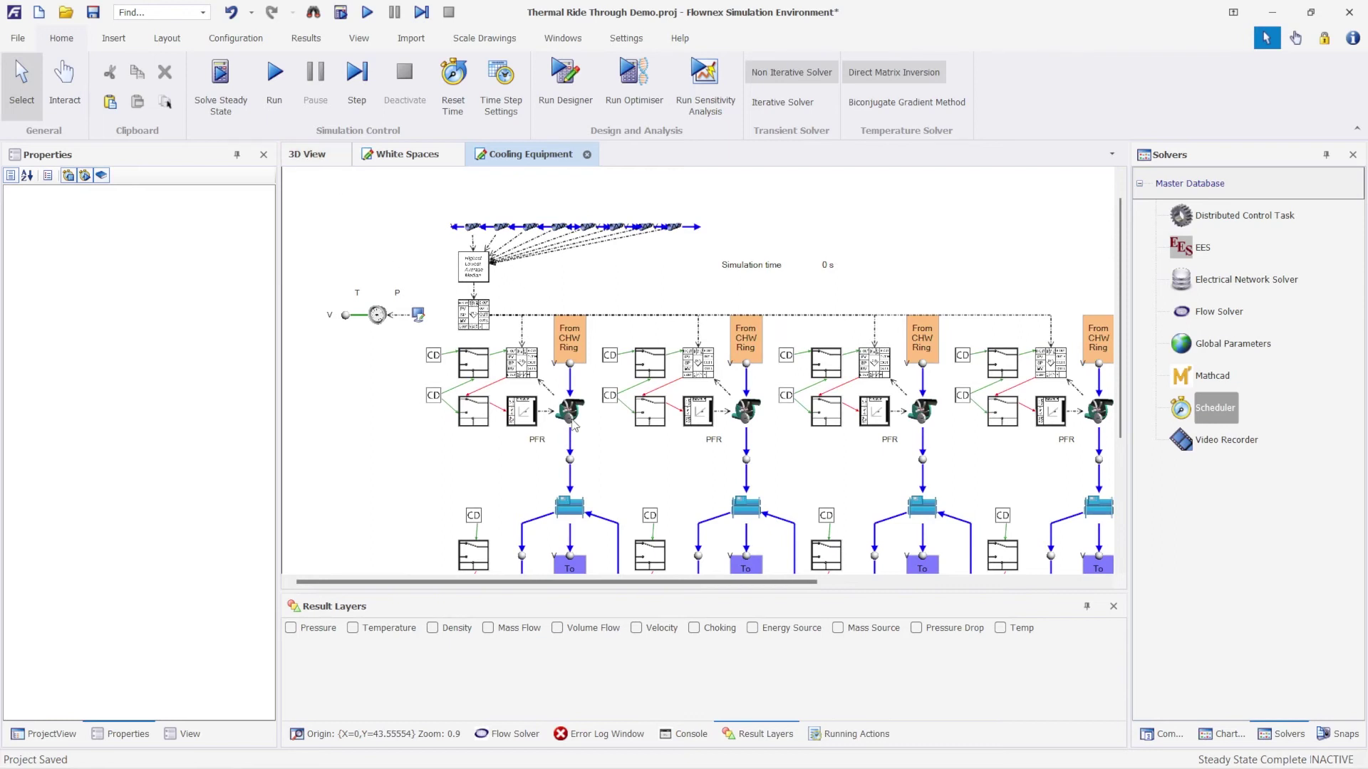
scroll(554, 287, "up", 2, "ctrl")
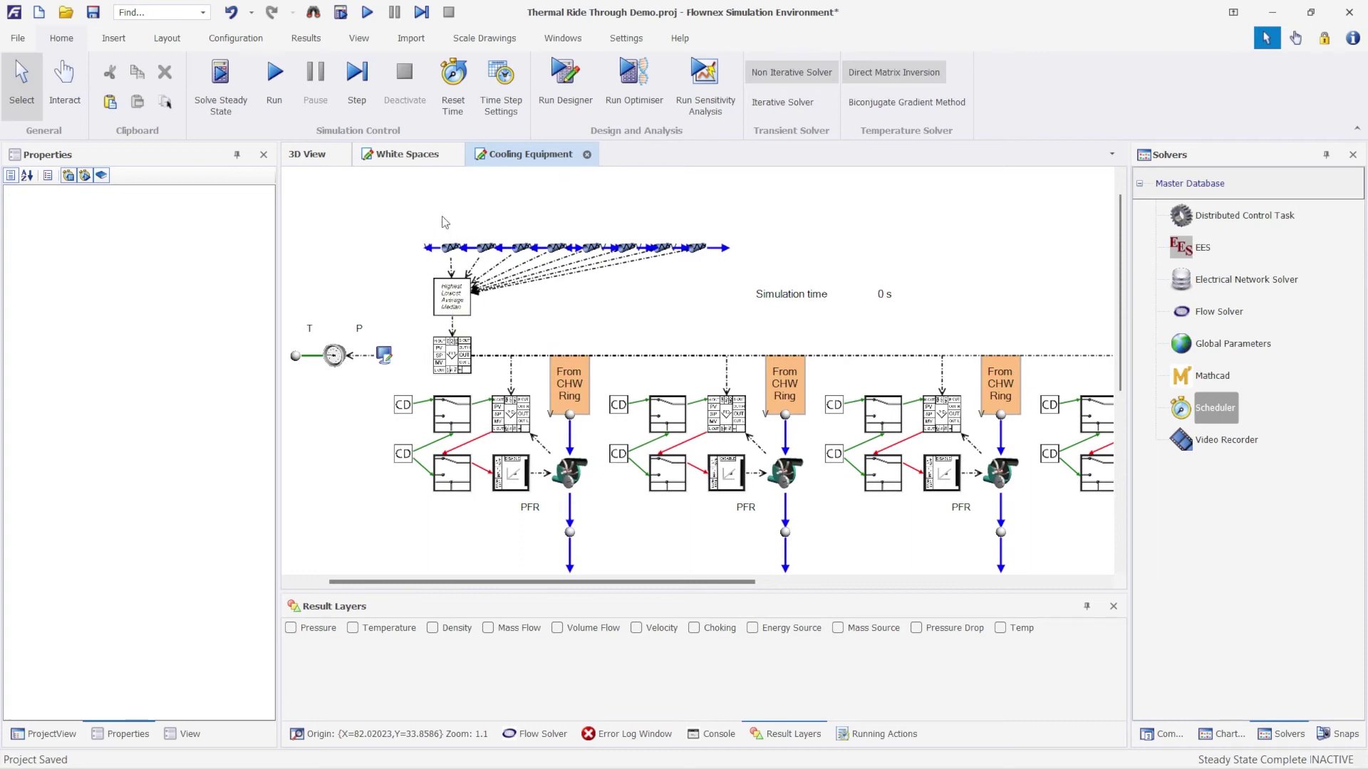
Step: Inspect the properties of the flow resistance linking the two corner risers at mid-height in the 3D pipe network
left_click(312, 156)
left_click_drag(587, 374, 881, 490)
scroll(883, 489, "up", 5)
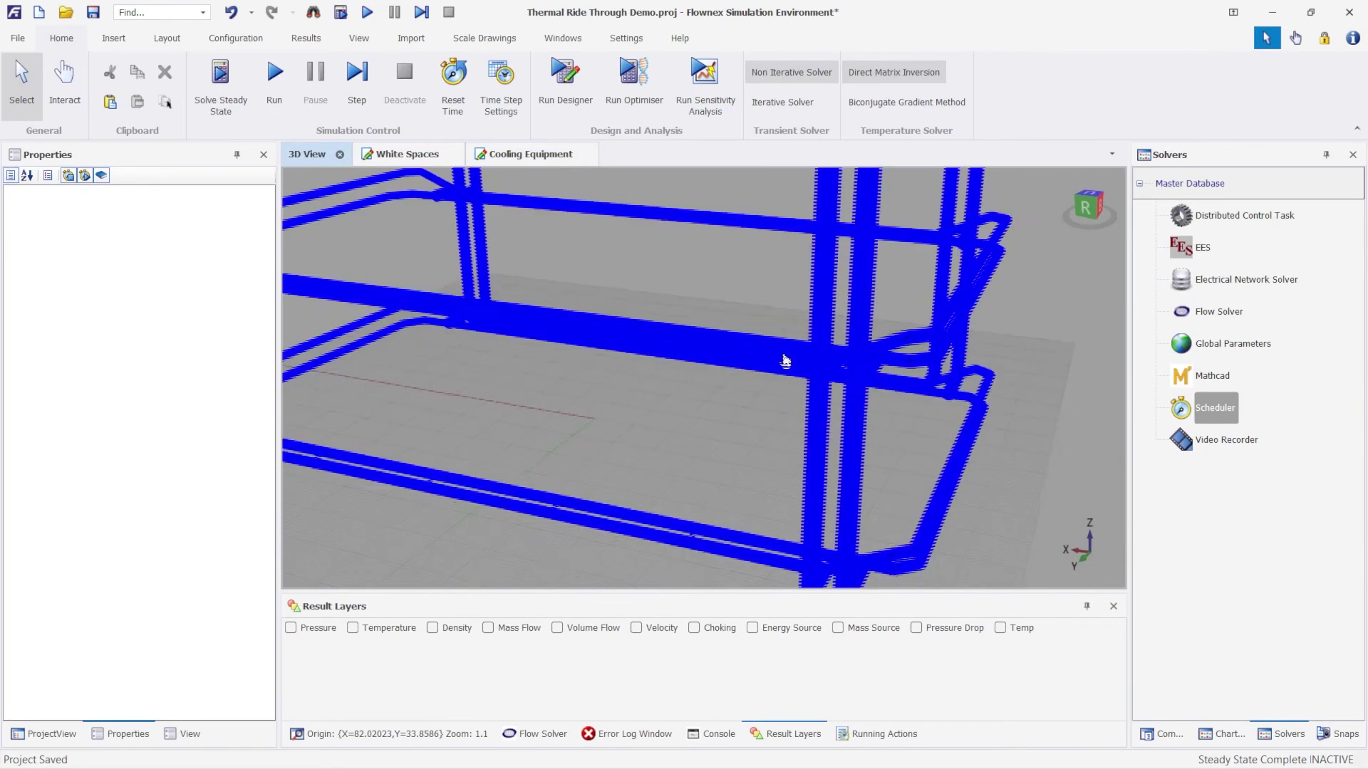
scroll(880, 431, "up", 3)
left_click_drag(881, 430, 870, 403)
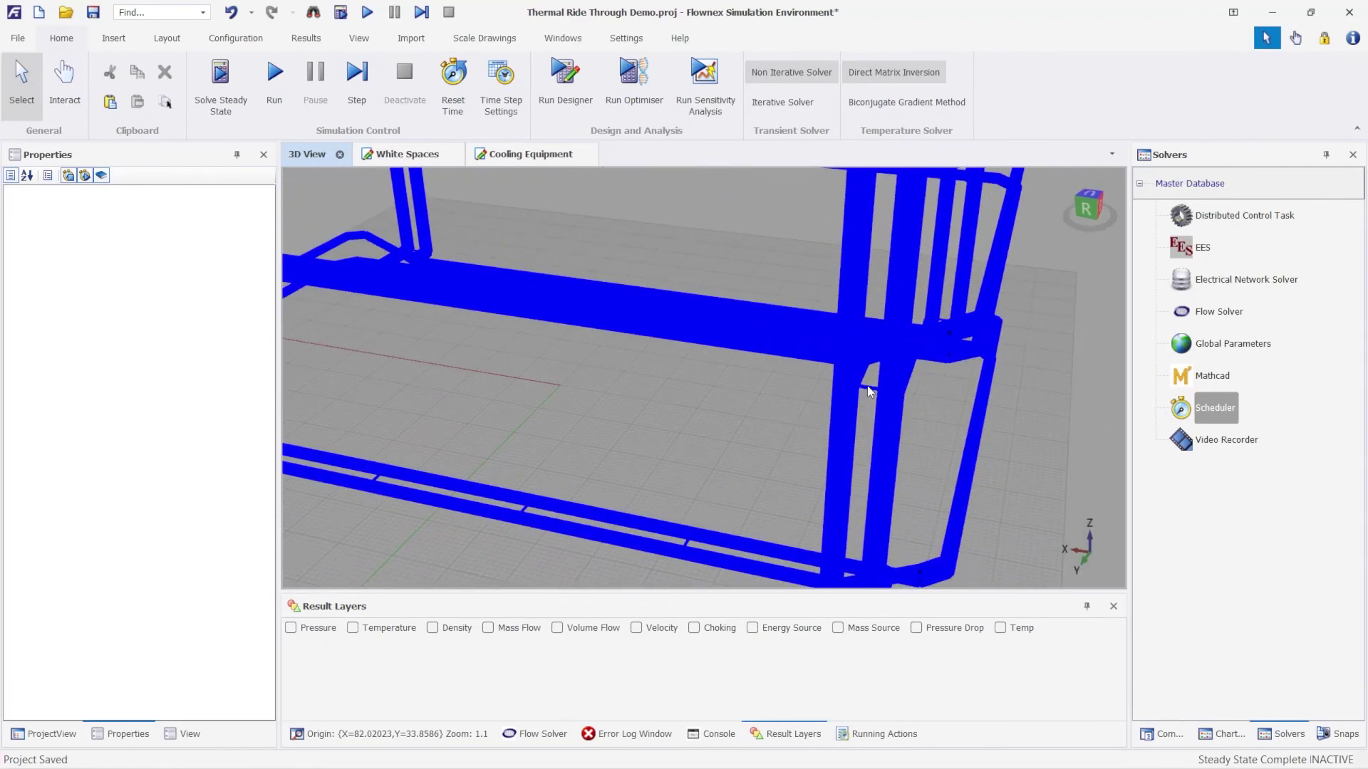
left_click(865, 388)
Step: Inspect the properties of the short pipe at the base of the corner risers in the 3D network
left_click_drag(873, 458, 865, 366)
scroll(864, 367, "down", 5)
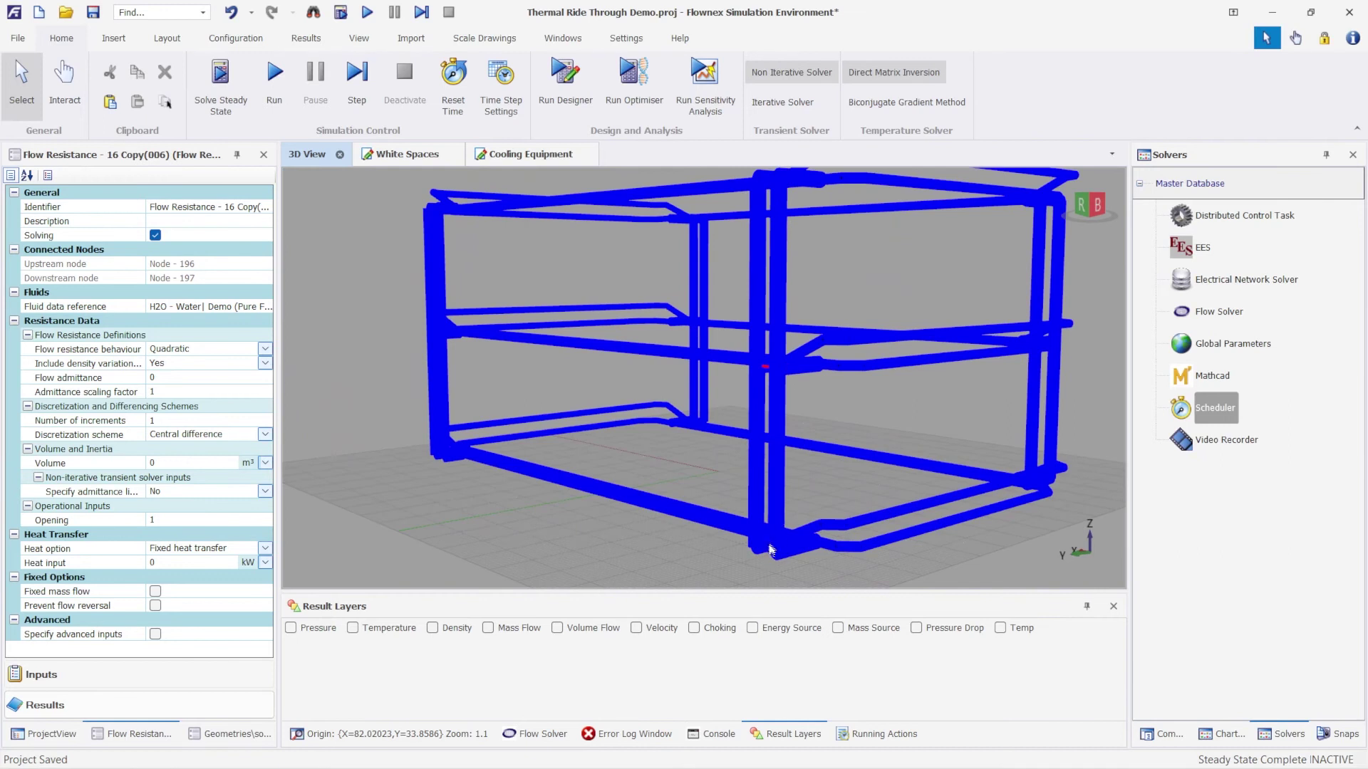
left_click(789, 550)
scroll(797, 546, "up", 4)
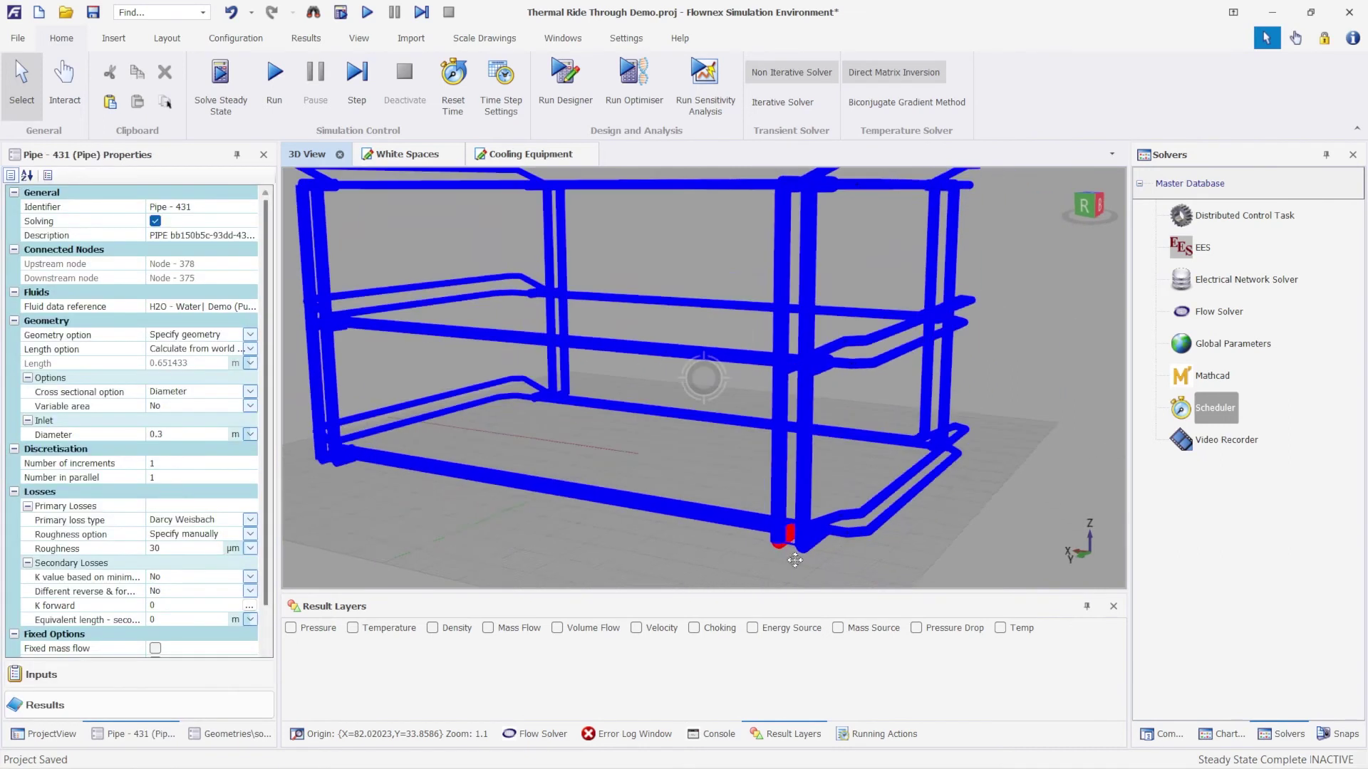
Step: Inspect the flow resistance at the base of the corner risers and the selection type of the CHW Ring dP selector in Cooling Equipment
left_click(798, 547)
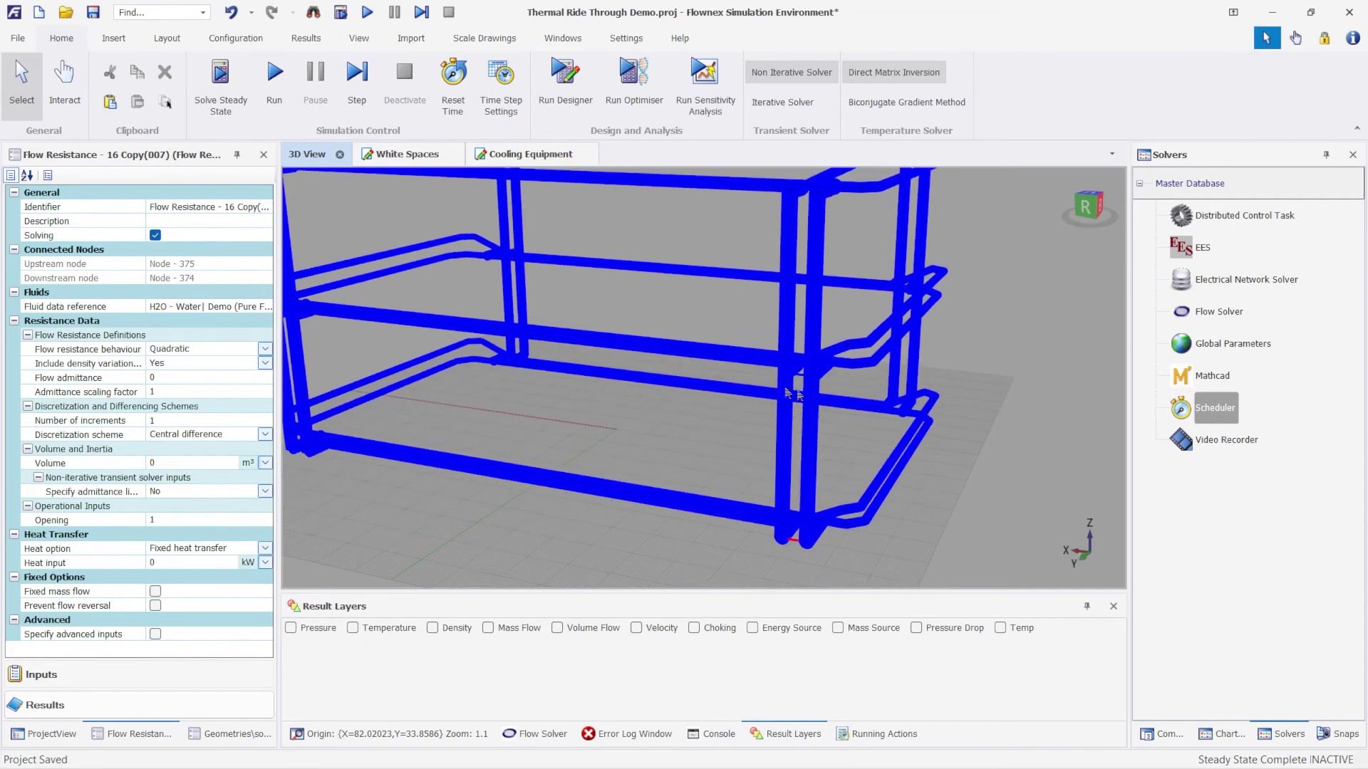
left_click(508, 155)
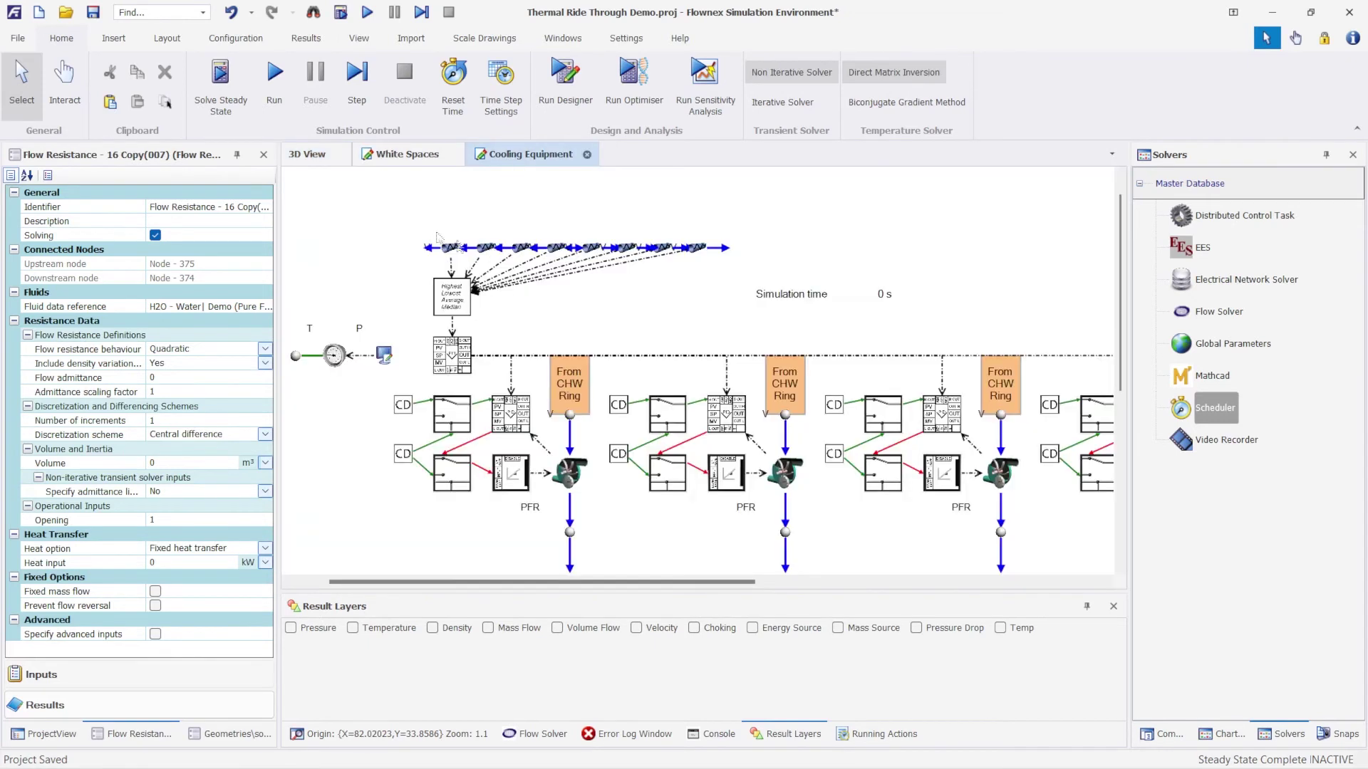
left_click(438, 289)
left_click(190, 420)
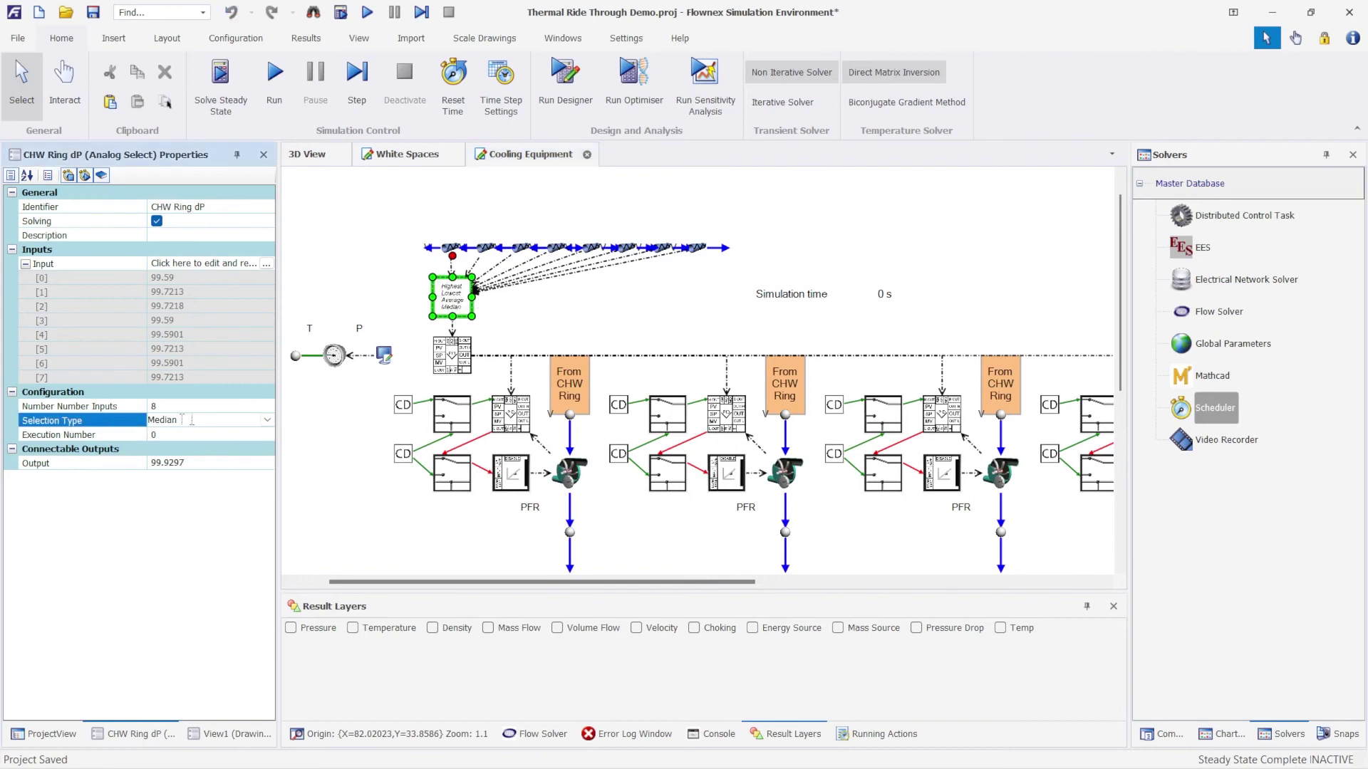
left_click(267, 421)
left_click(357, 294)
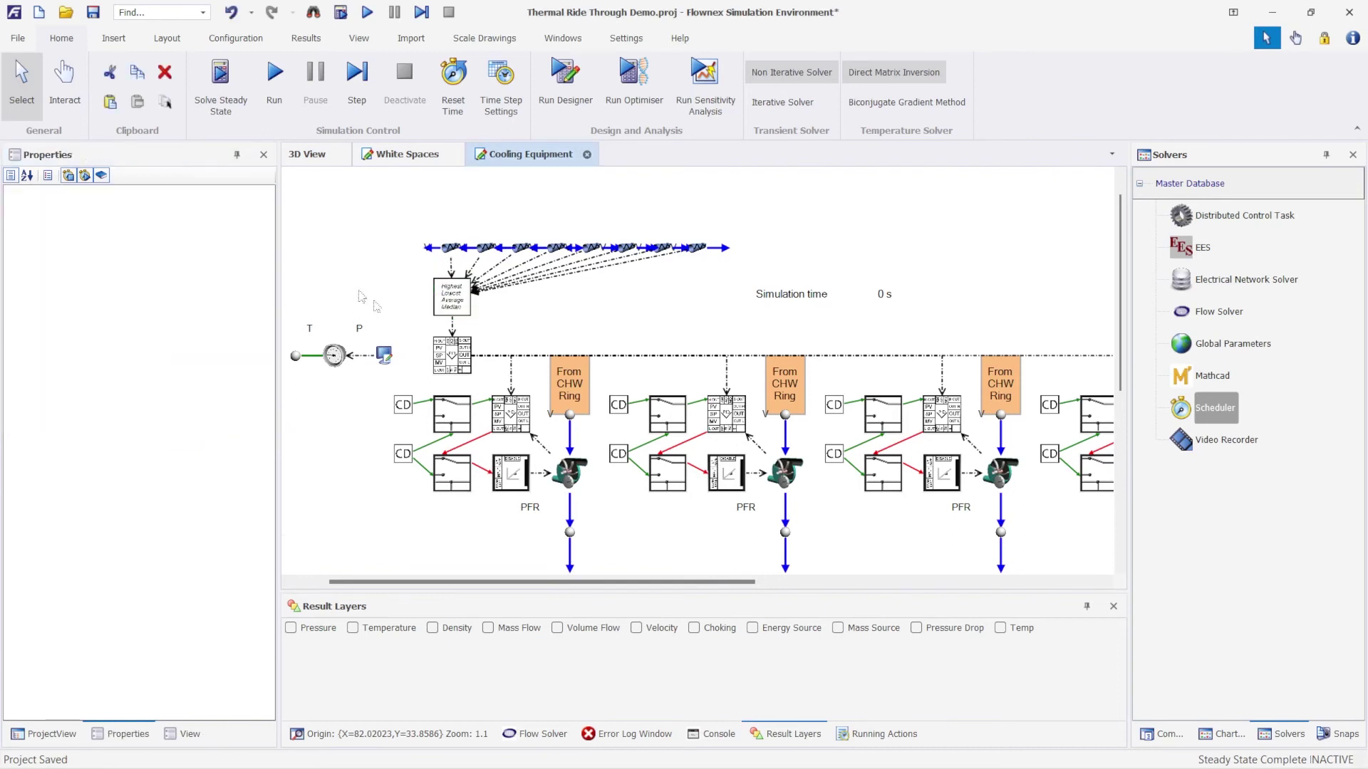
Step: Inspect the properties of the CHW Ring dP PID controller in the Cooling Equipment drawing
scroll(481, 373, "down", 1)
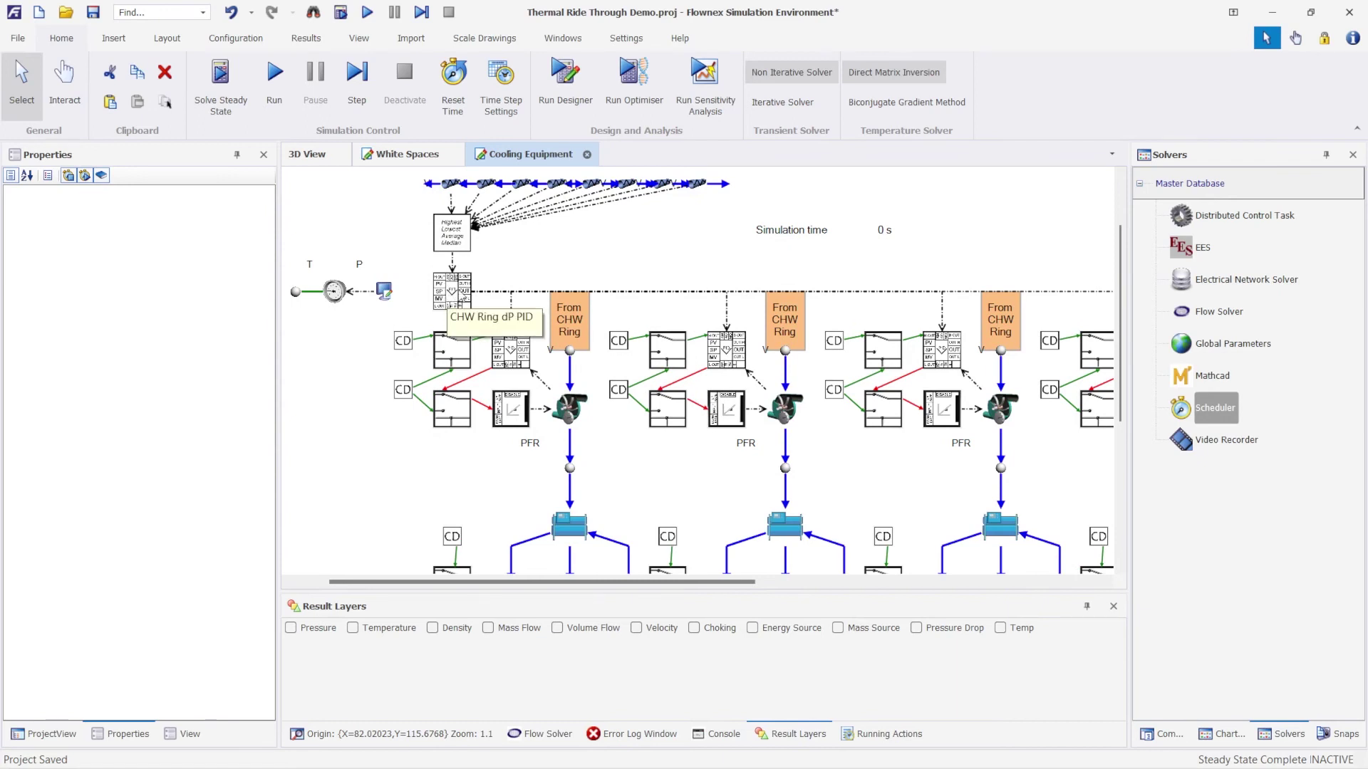
left_click(463, 298)
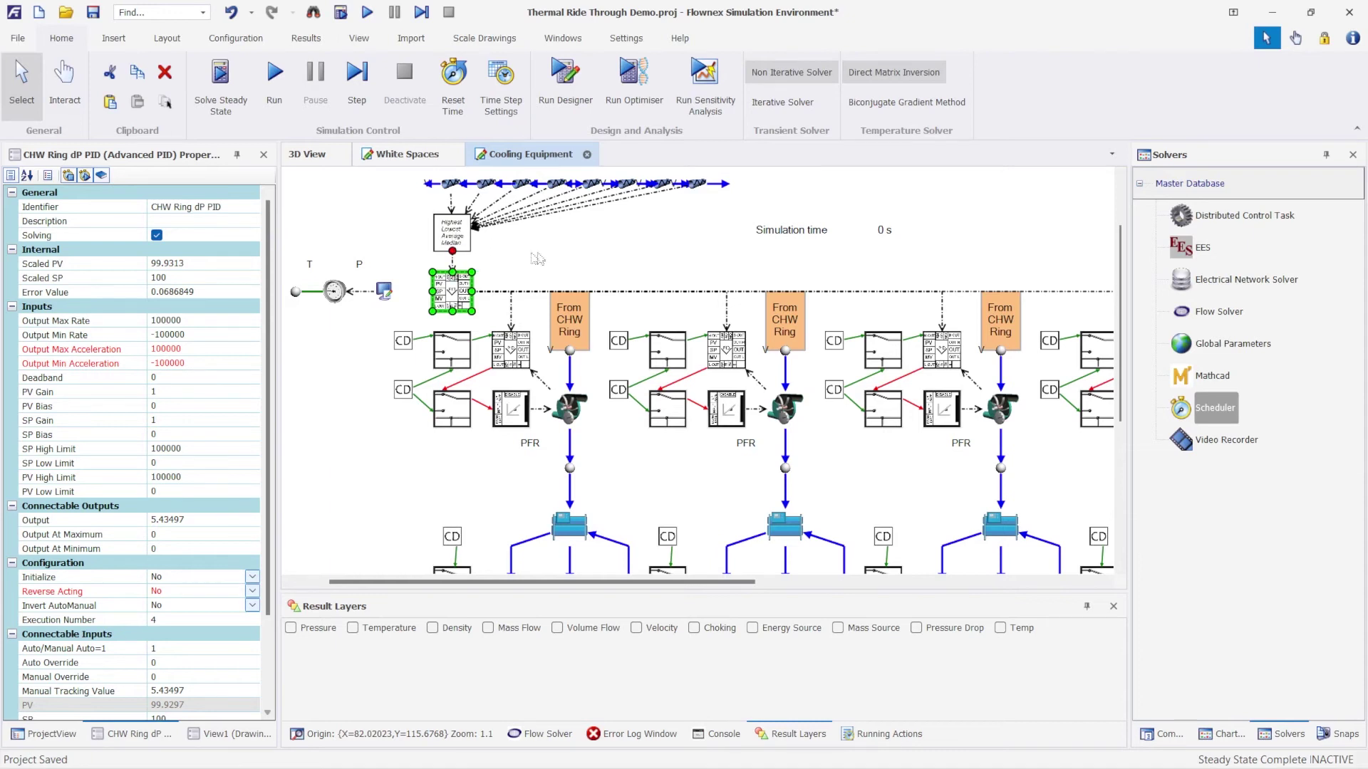
left_click(486, 277)
scroll(464, 296, "down", 1)
scroll(438, 308, "right", 2)
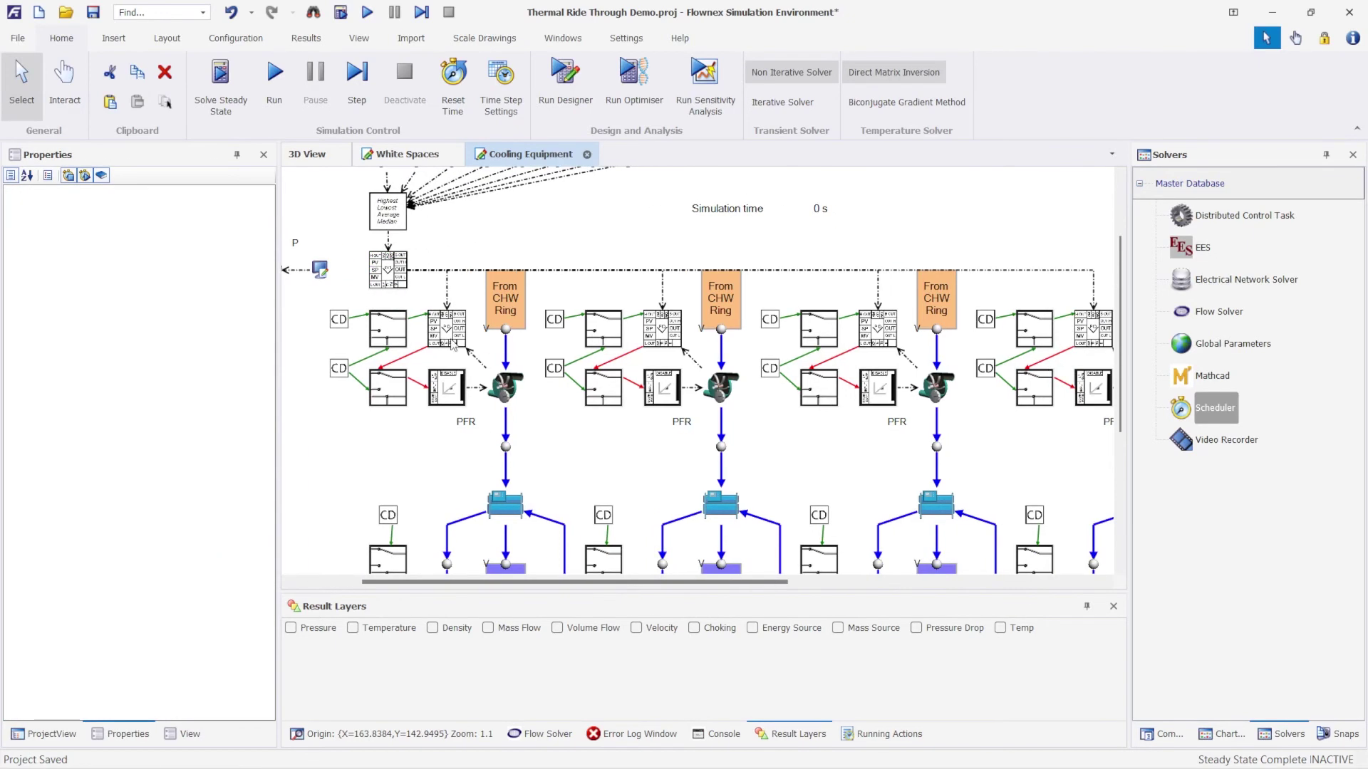
Step: Inspect the Advanced PID controllers of the first three chiller loops' CHW ring pumps
left_click(455, 341)
left_click(670, 348)
left_click(881, 345)
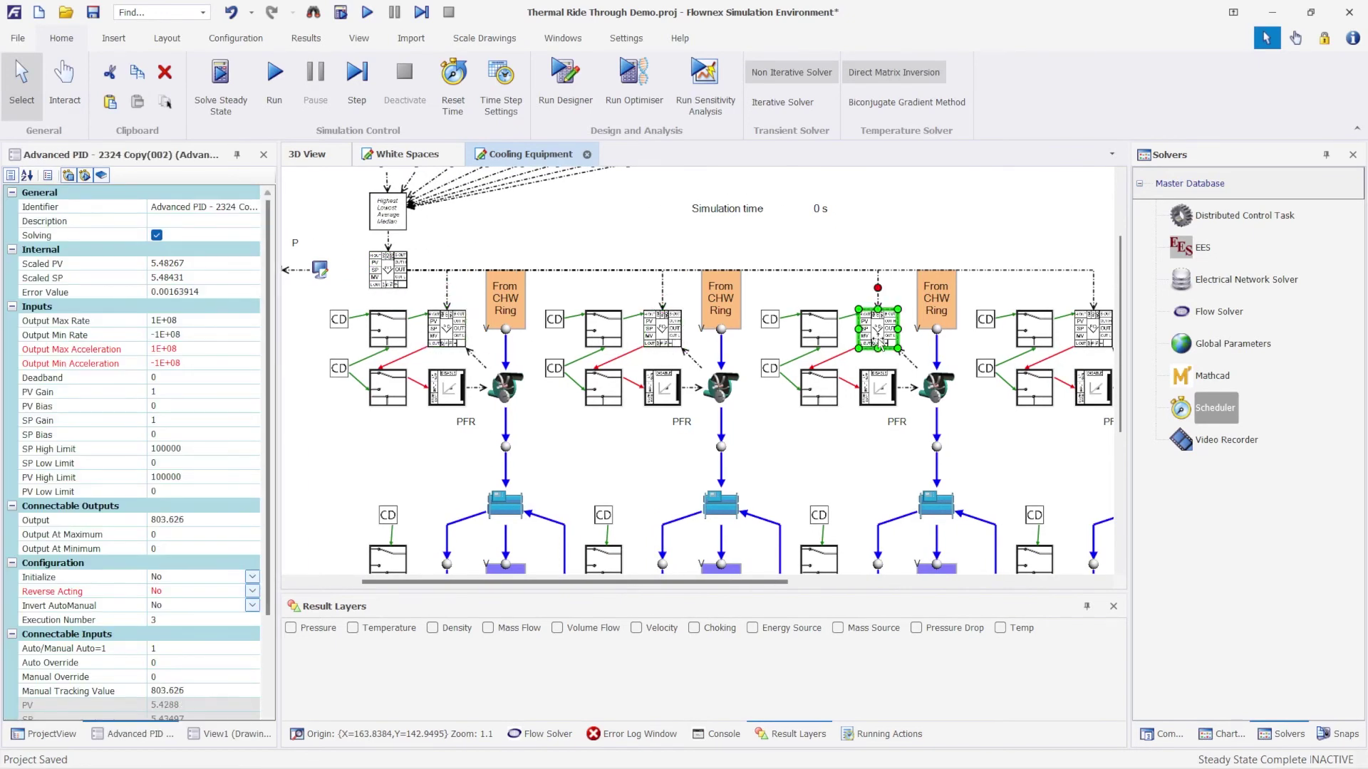
left_click(461, 454)
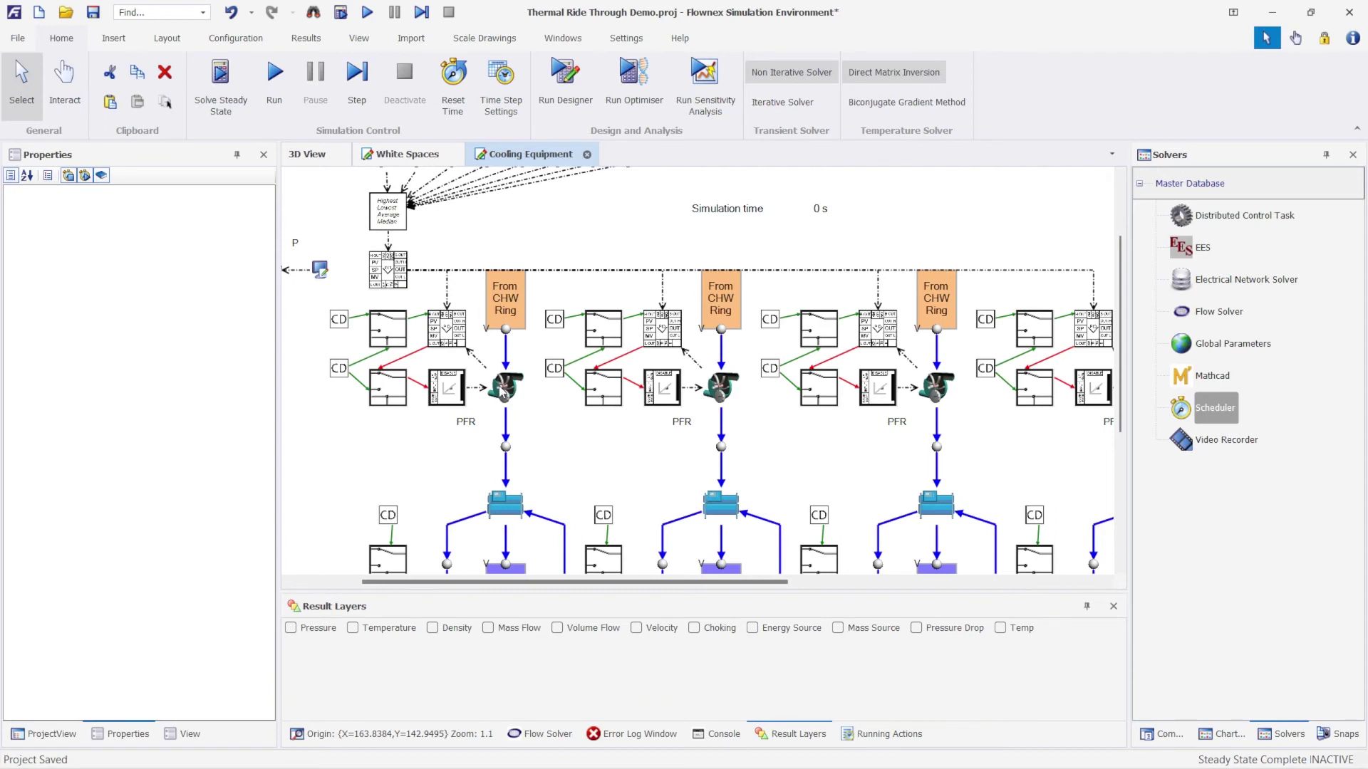
scroll(453, 337, "down", 1)
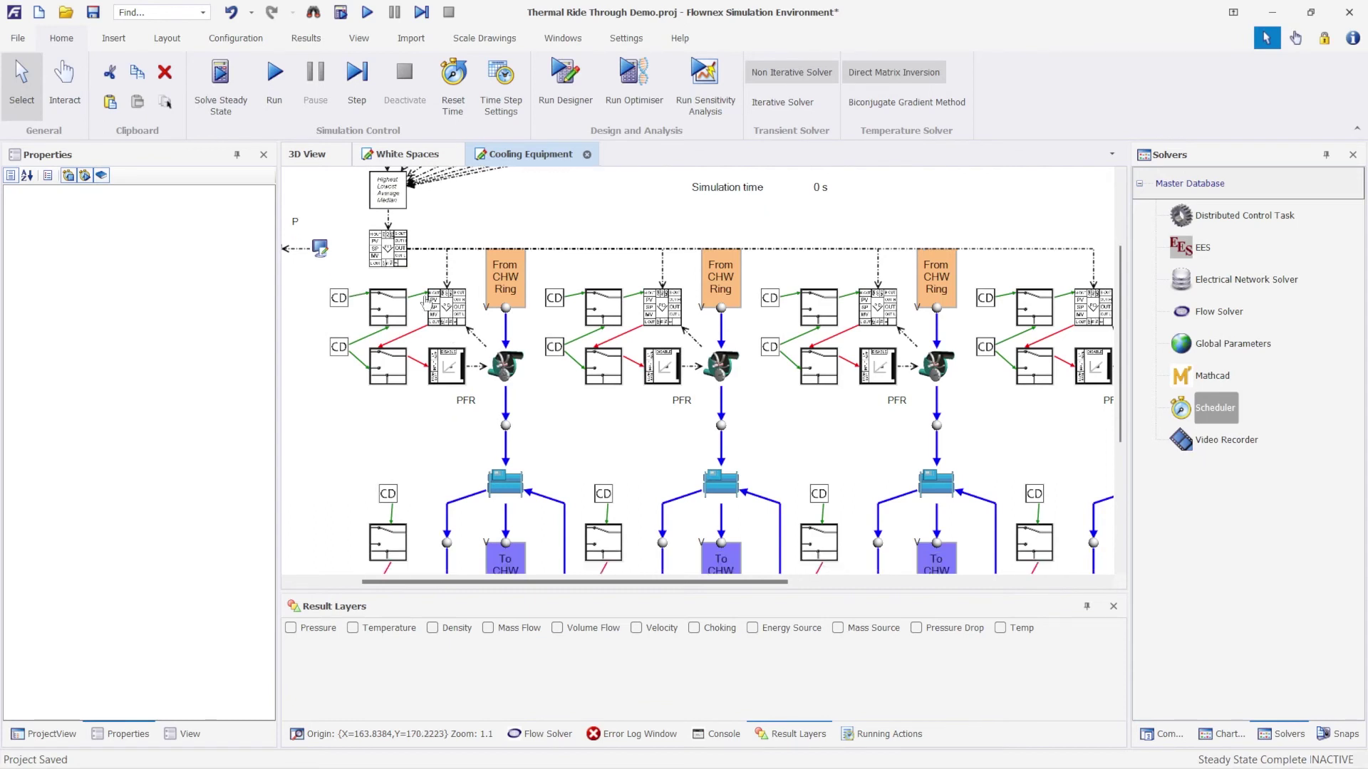
scroll(557, 419, "down", 1)
scroll(557, 416, "down", 1)
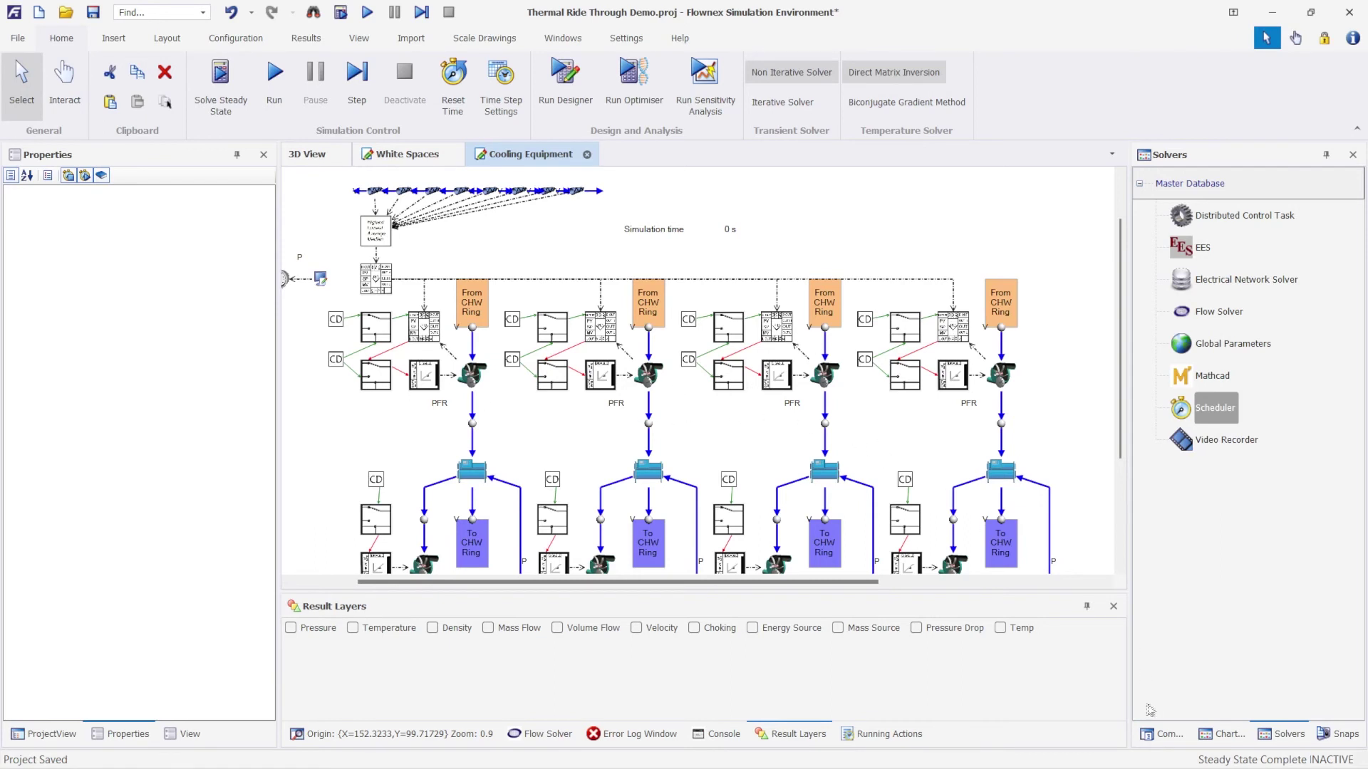
Step: Look up the digital logic gates, such as 2 Input AND and 2 Input OR Gate, in the component library
left_click(1164, 733)
left_click(1230, 507)
scroll(1228, 511, "down", 4)
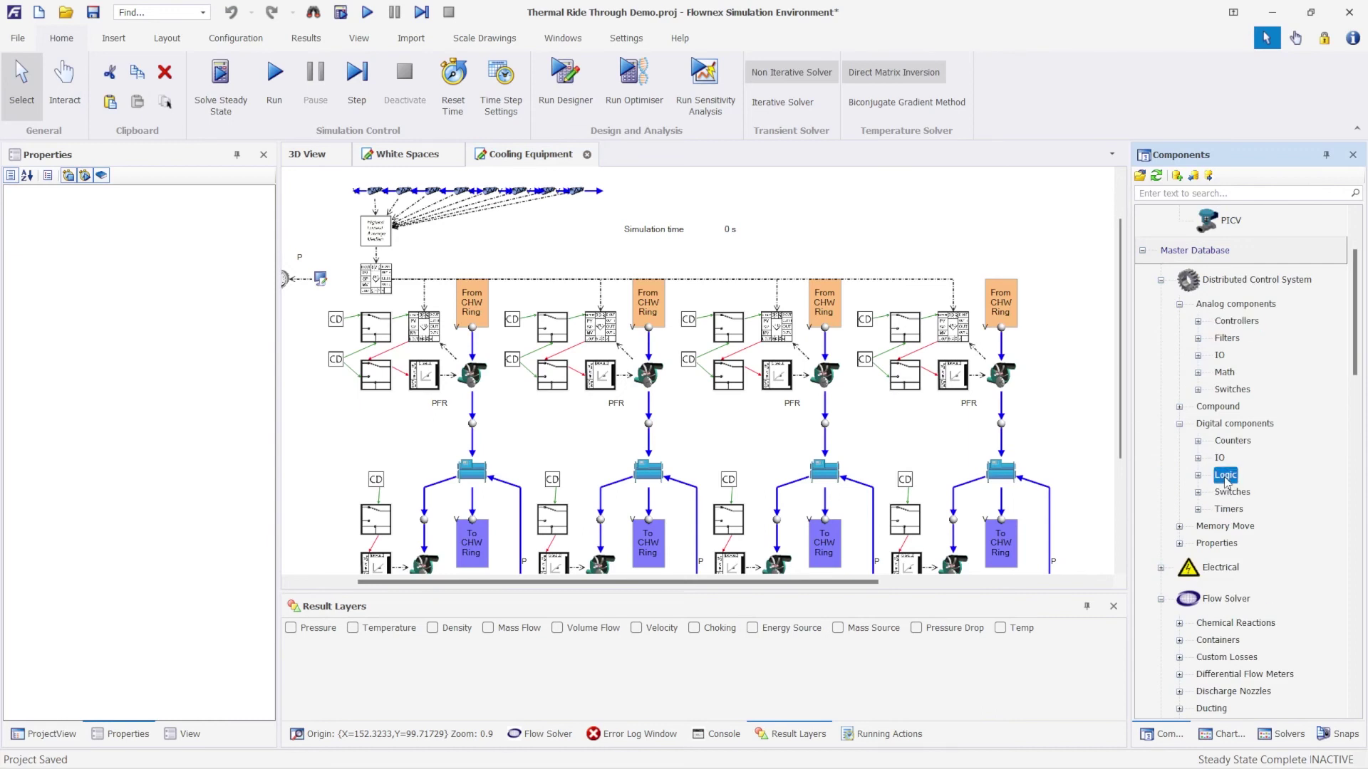
double_click(1226, 474)
left_click(1262, 436)
left_click(1245, 411)
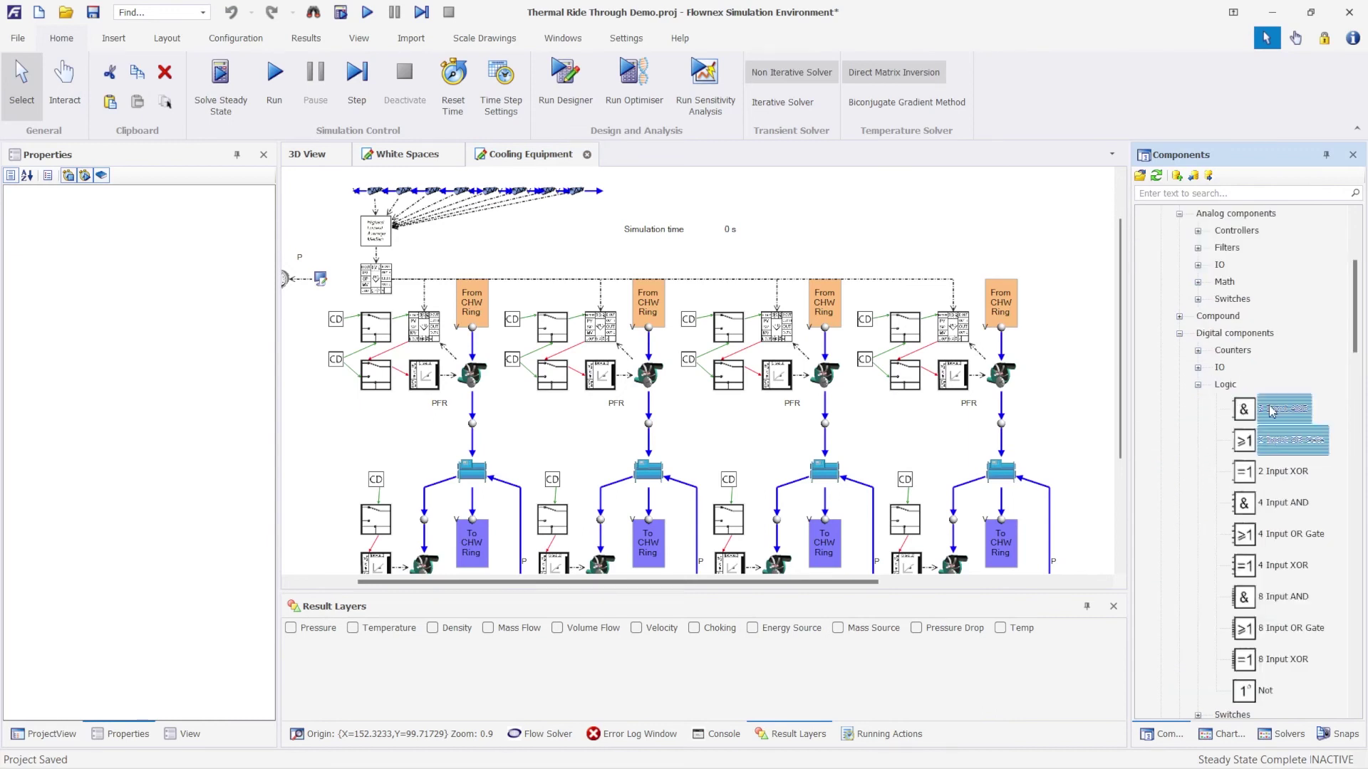
left_click(985, 438)
scroll(867, 404, "down", 1)
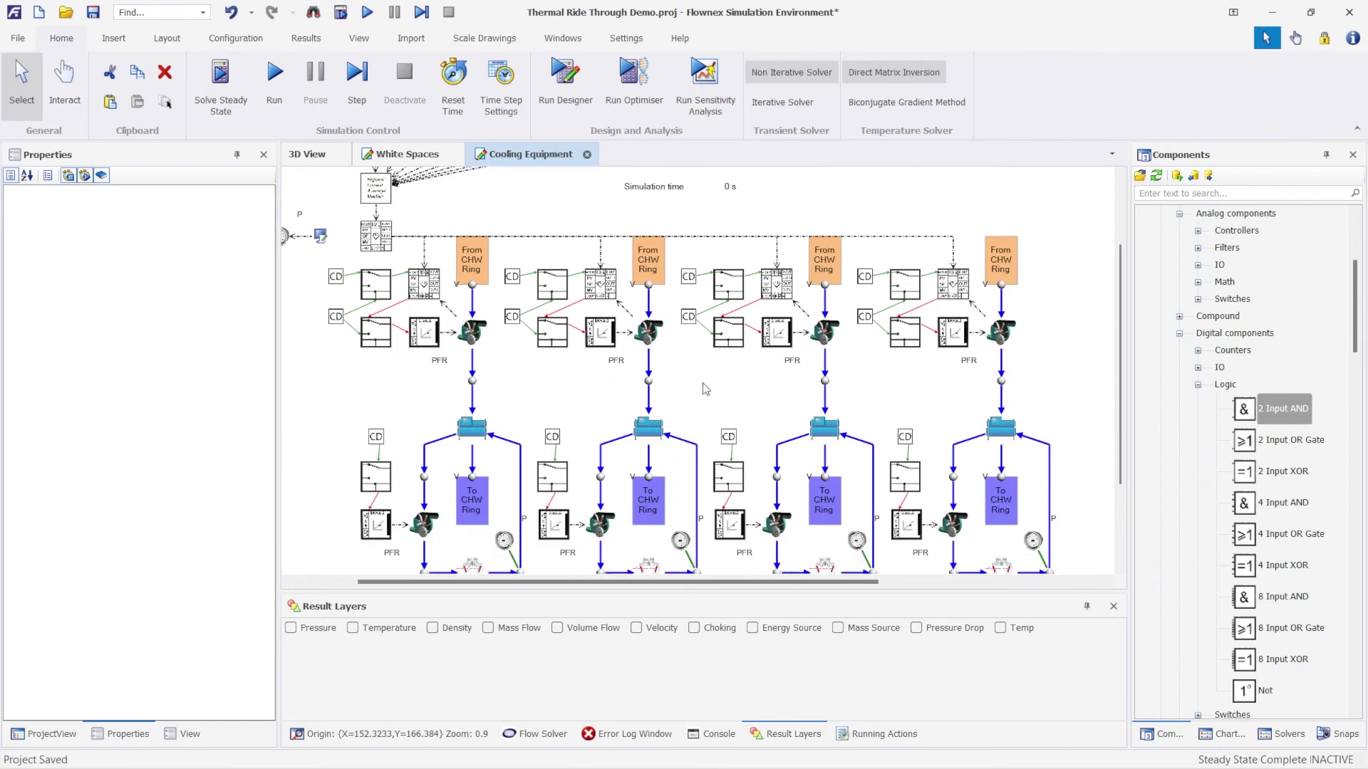
scroll(705, 389, "up", 1)
Step: Check the Flow Solver status and inspect the CHI01 Primary Pump Trip digital constant of the first chiller loop
left_click(535, 739)
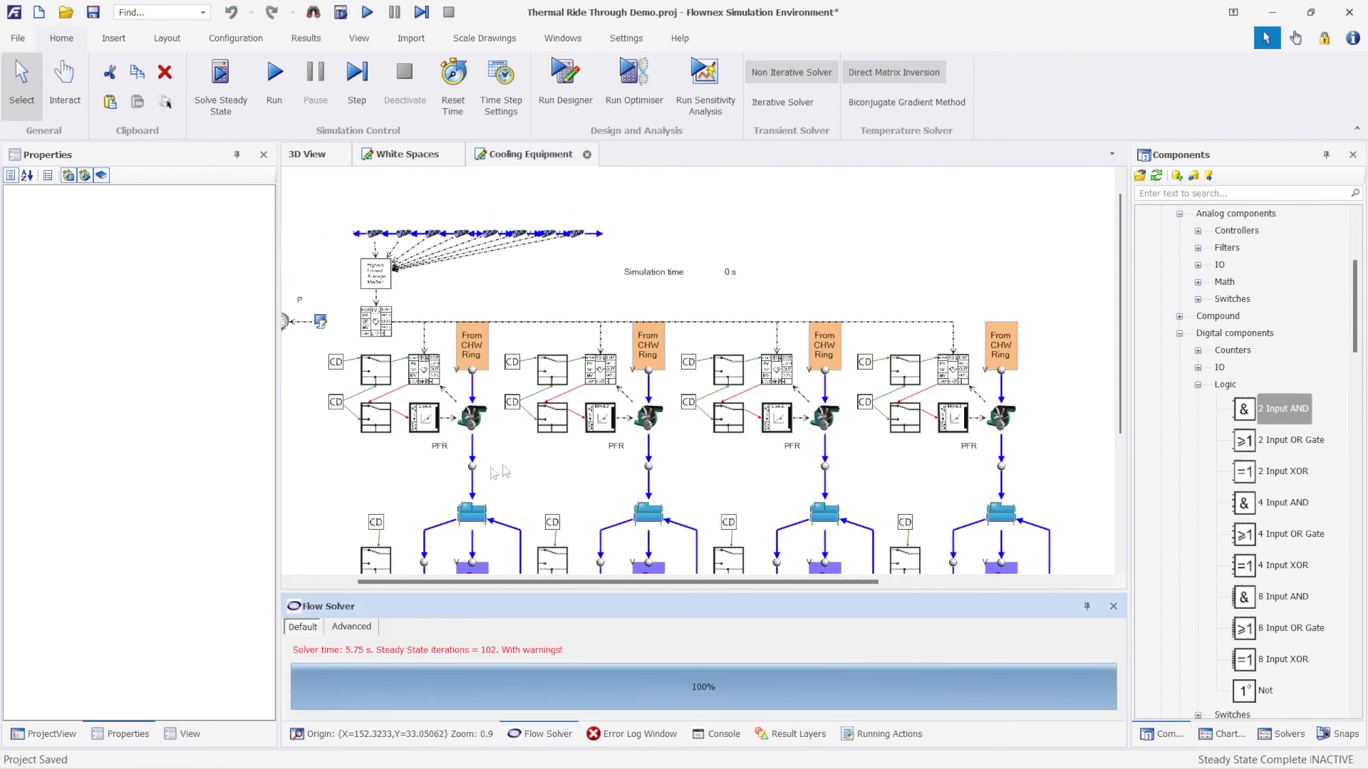
scroll(532, 483, "up", 1)
left_click(455, 503)
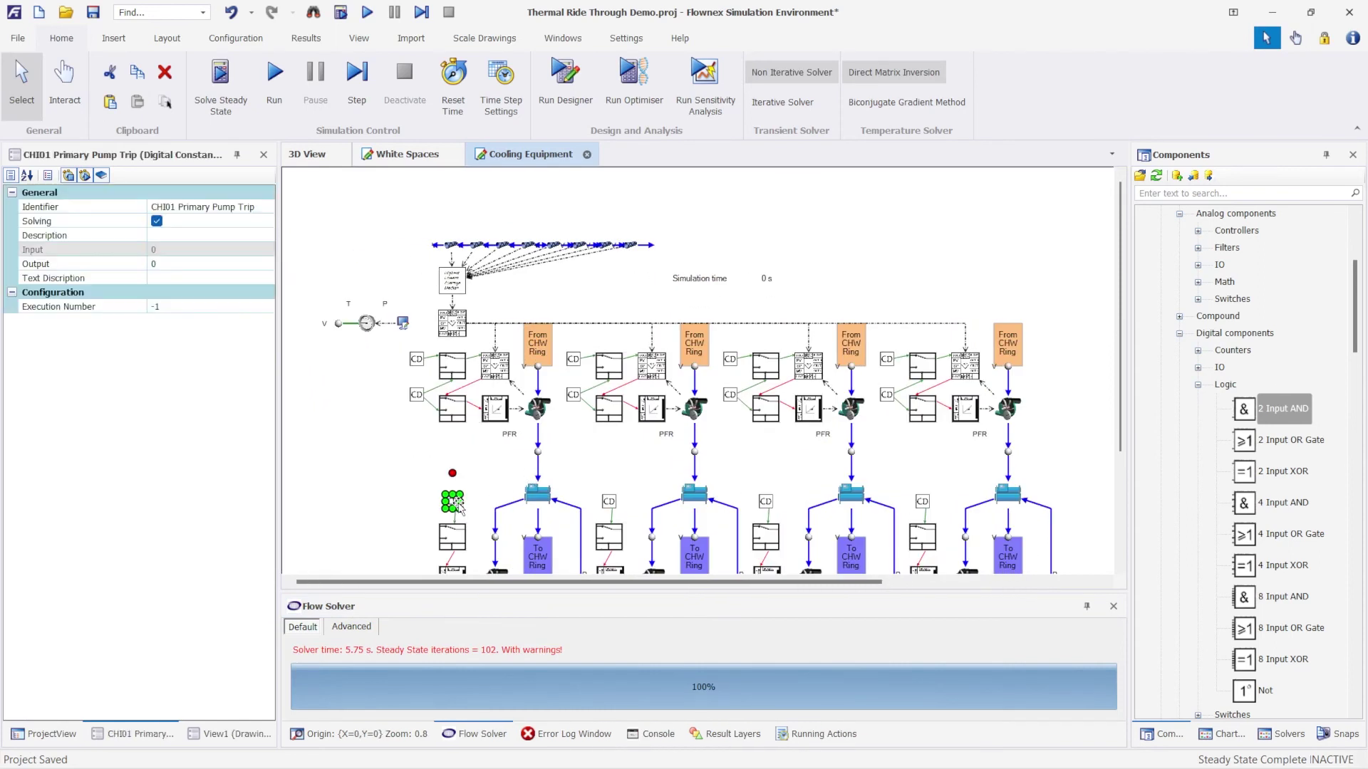
left_click(470, 485)
scroll(470, 485, "down", 1)
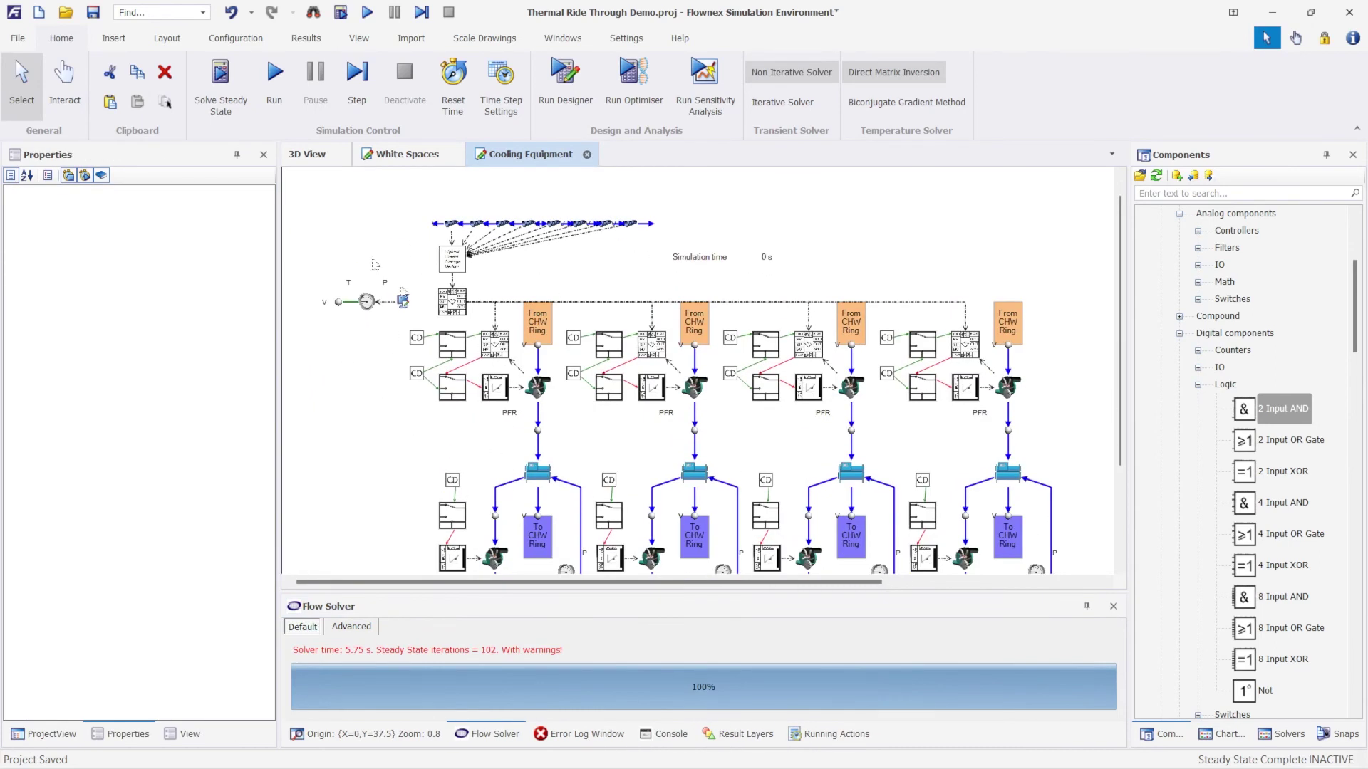
Step: Look over the Demo components in the project database, including HDAC and PICV, alongside the cooling equipment network
left_click_drag(369, 202, 1169, 579)
scroll(1250, 484, "up", 5)
left_click(1230, 372)
left_click_drag(1223, 405, 935, 235)
left_click_drag(412, 264, 508, 382)
scroll(416, 267, "down", 1)
scroll(438, 288, "up", 1)
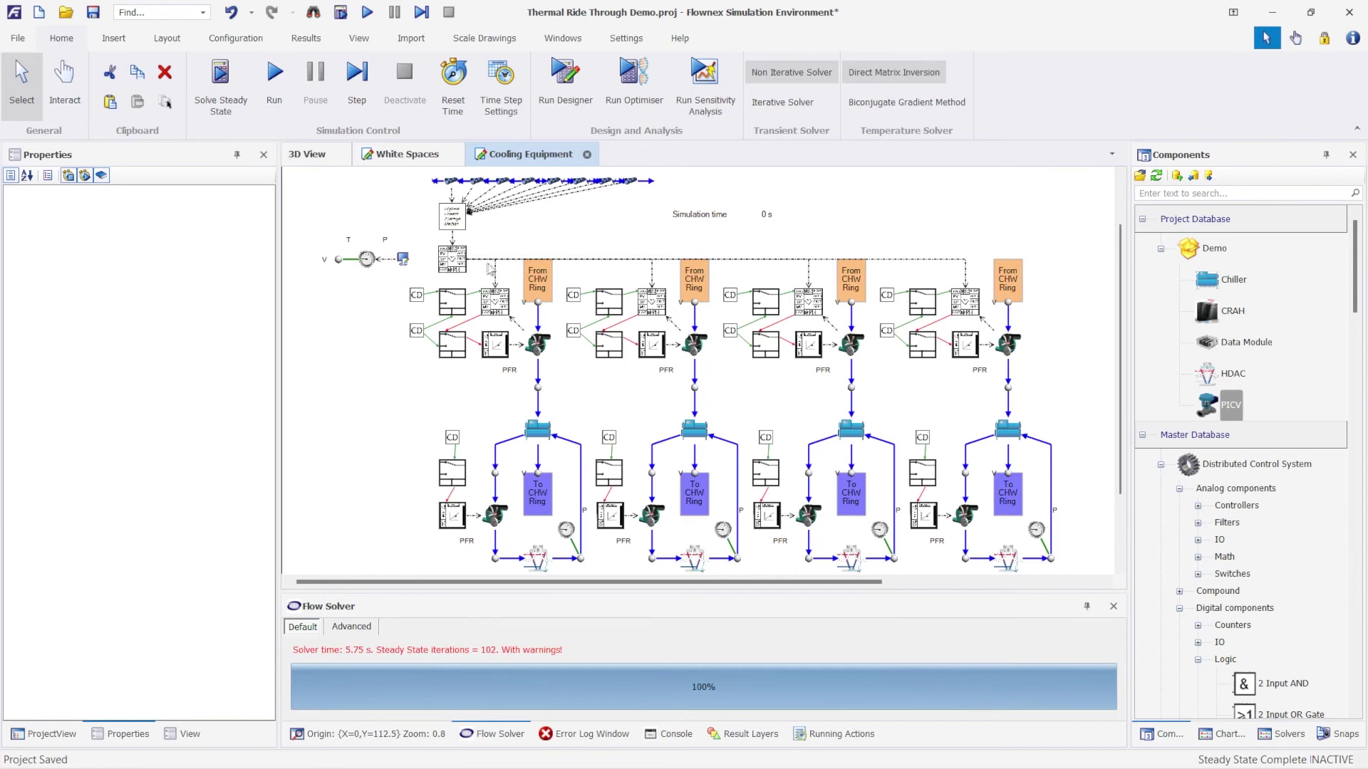
Step: Run the transient simulation and watch the simulation time in the Cooling Equipment drawing
left_click(274, 96)
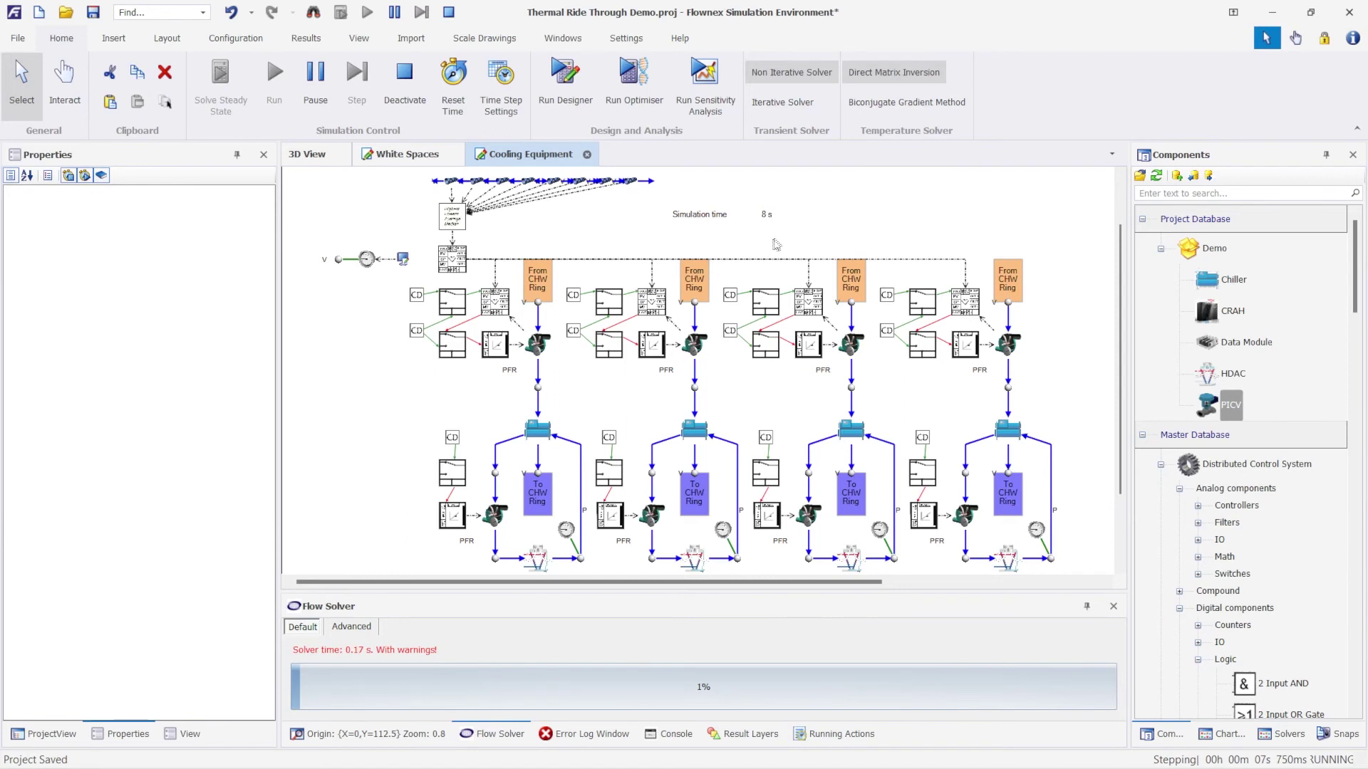
scroll(776, 244, "up", 1)
scroll(776, 253, "up", 1)
scroll(802, 275, "left", 1)
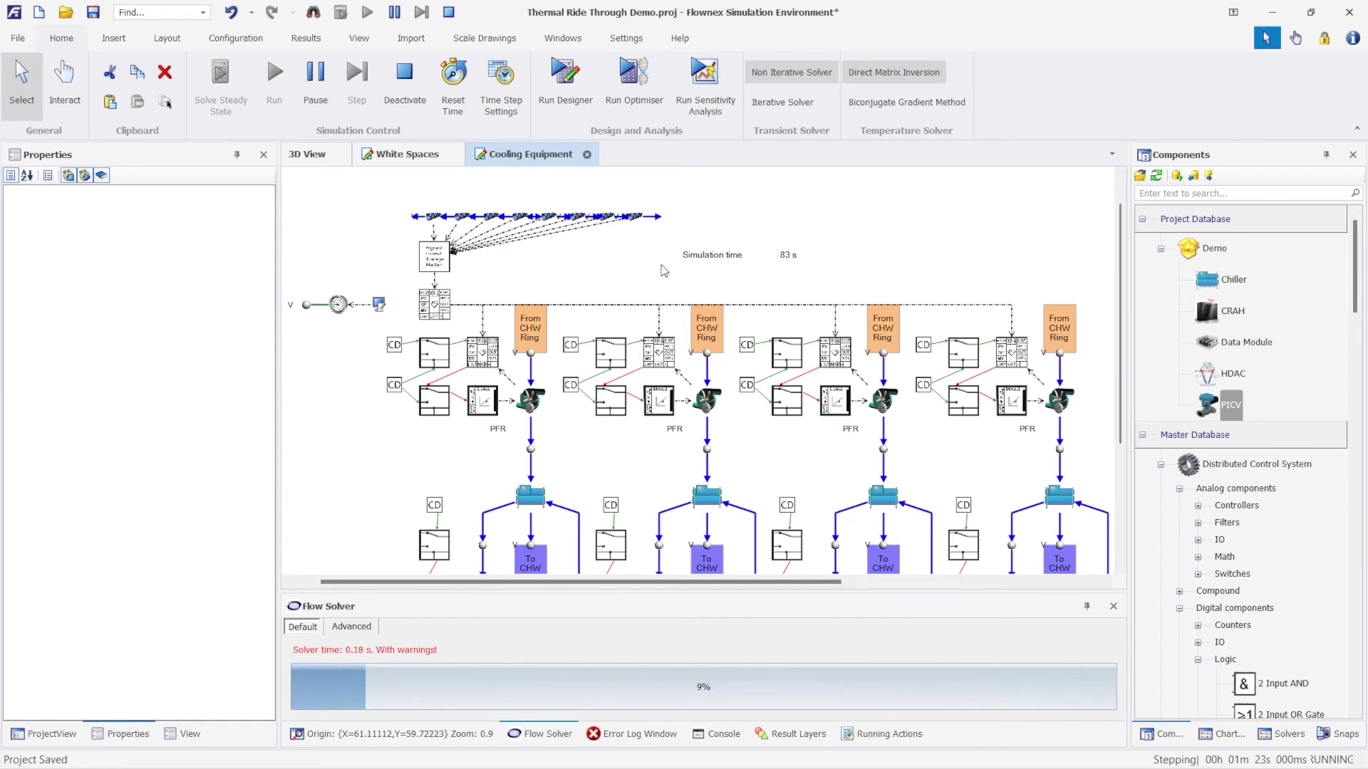
scroll(639, 279, "down", 1)
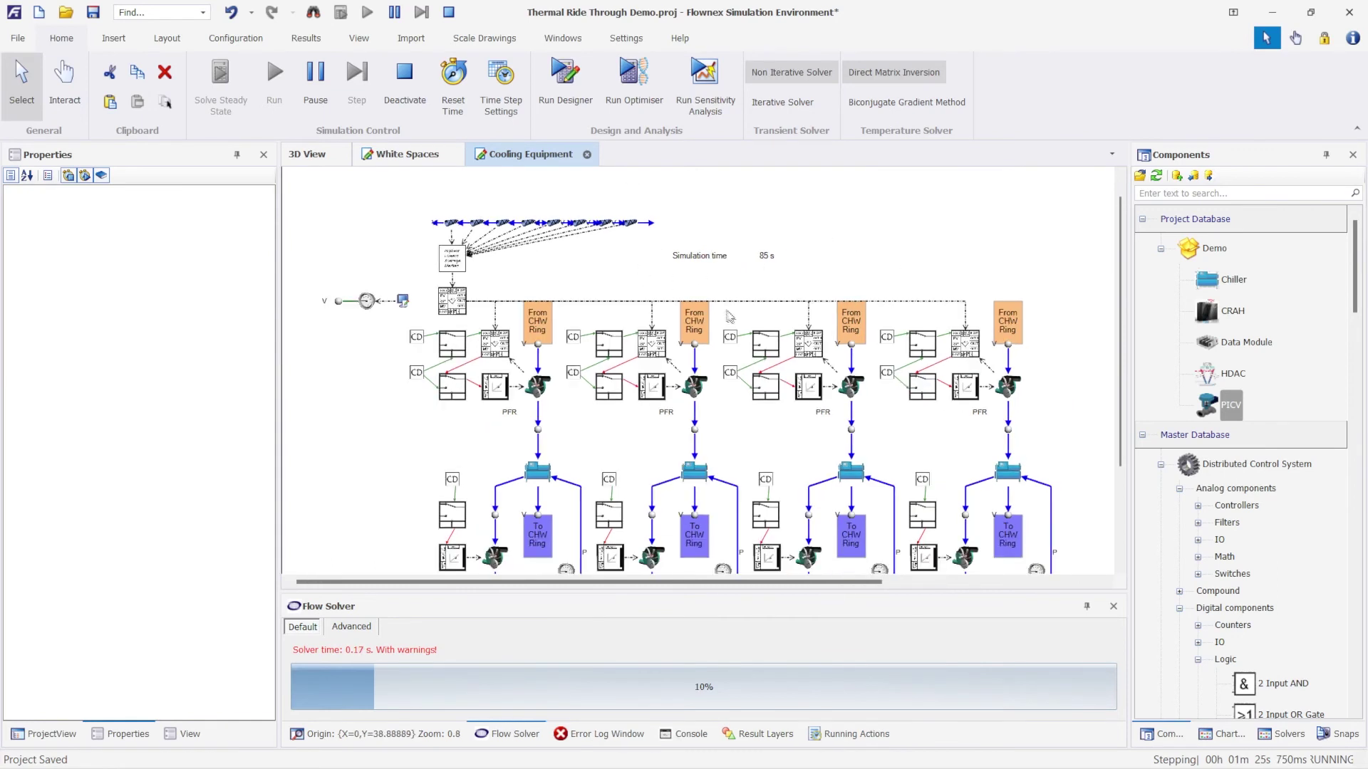
Step: Open the Chiller Evaporator Heat Transfer graph from the project's graphs while the simulation runs
left_click(64, 736)
left_click(77, 645)
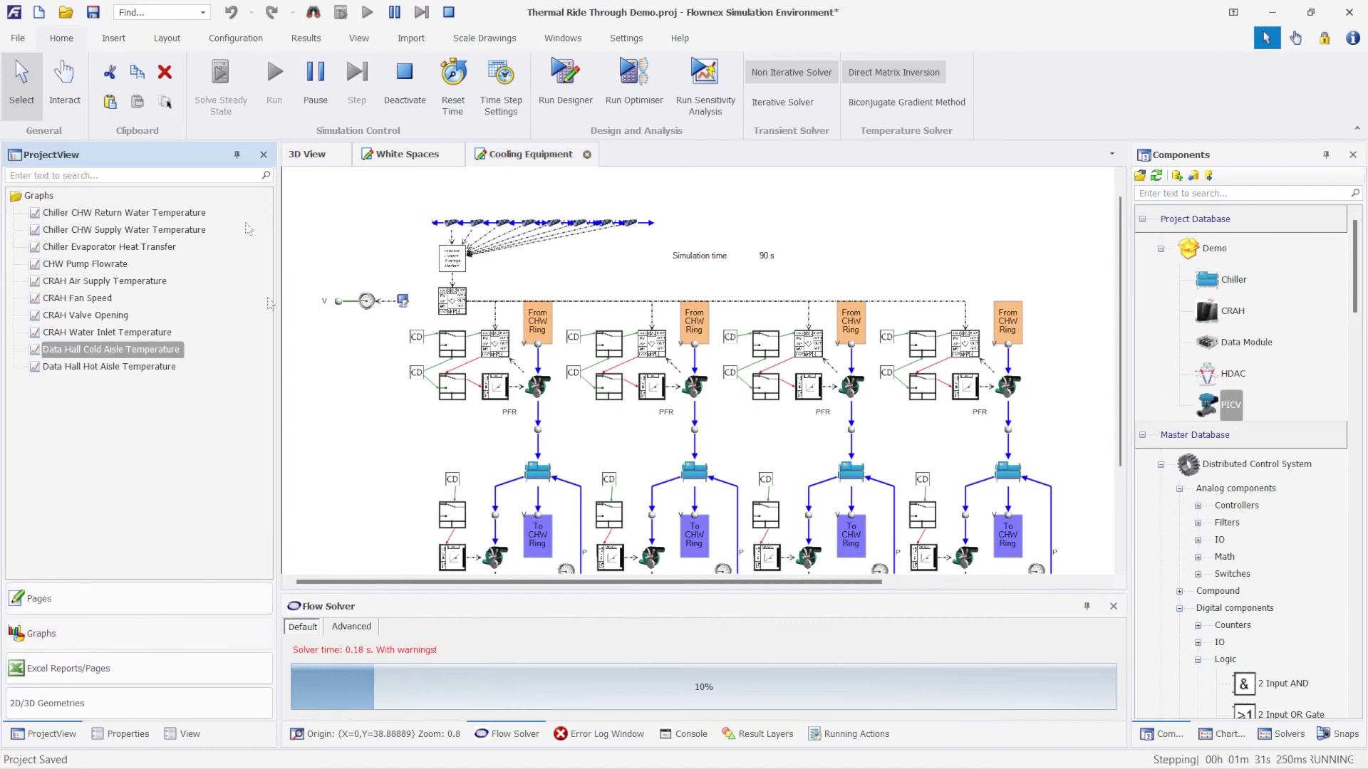
left_click(107, 248)
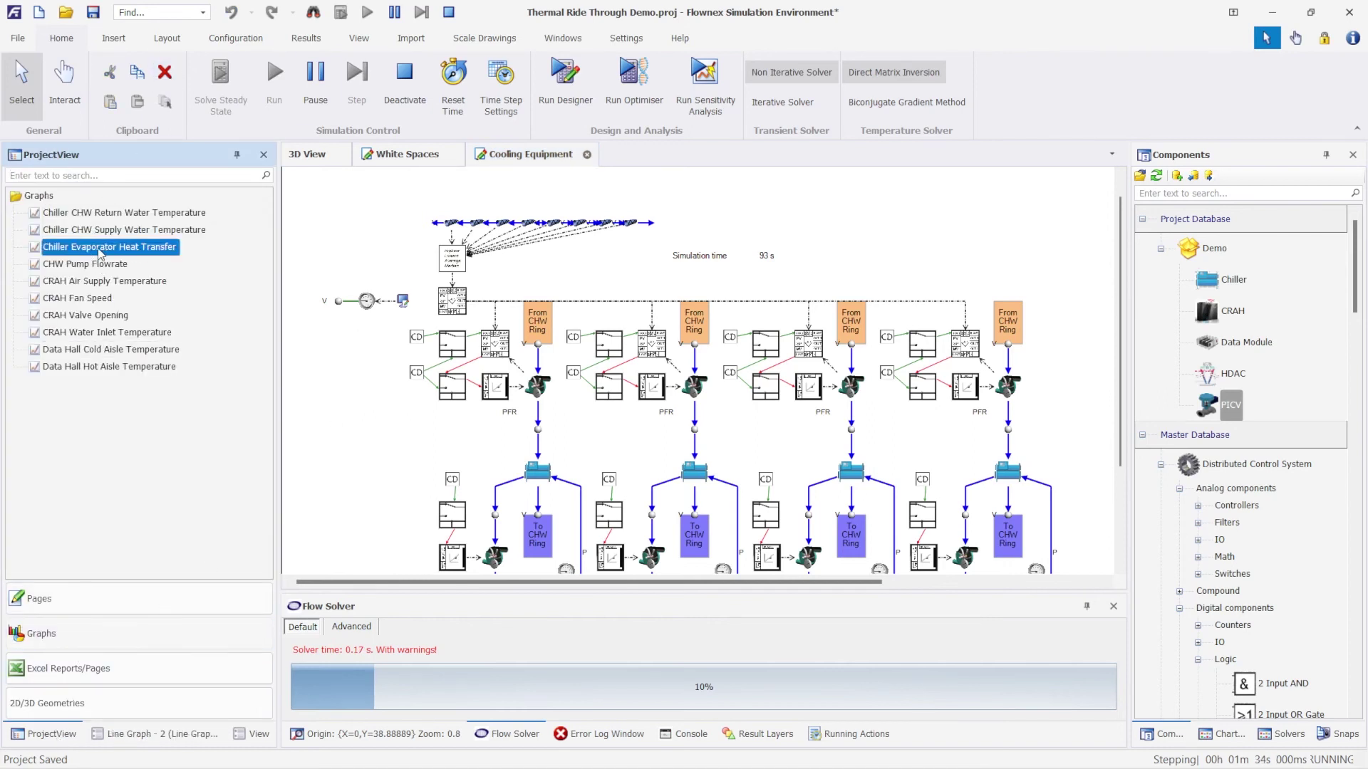
double_click(100, 248)
mouse_move(400, 265)
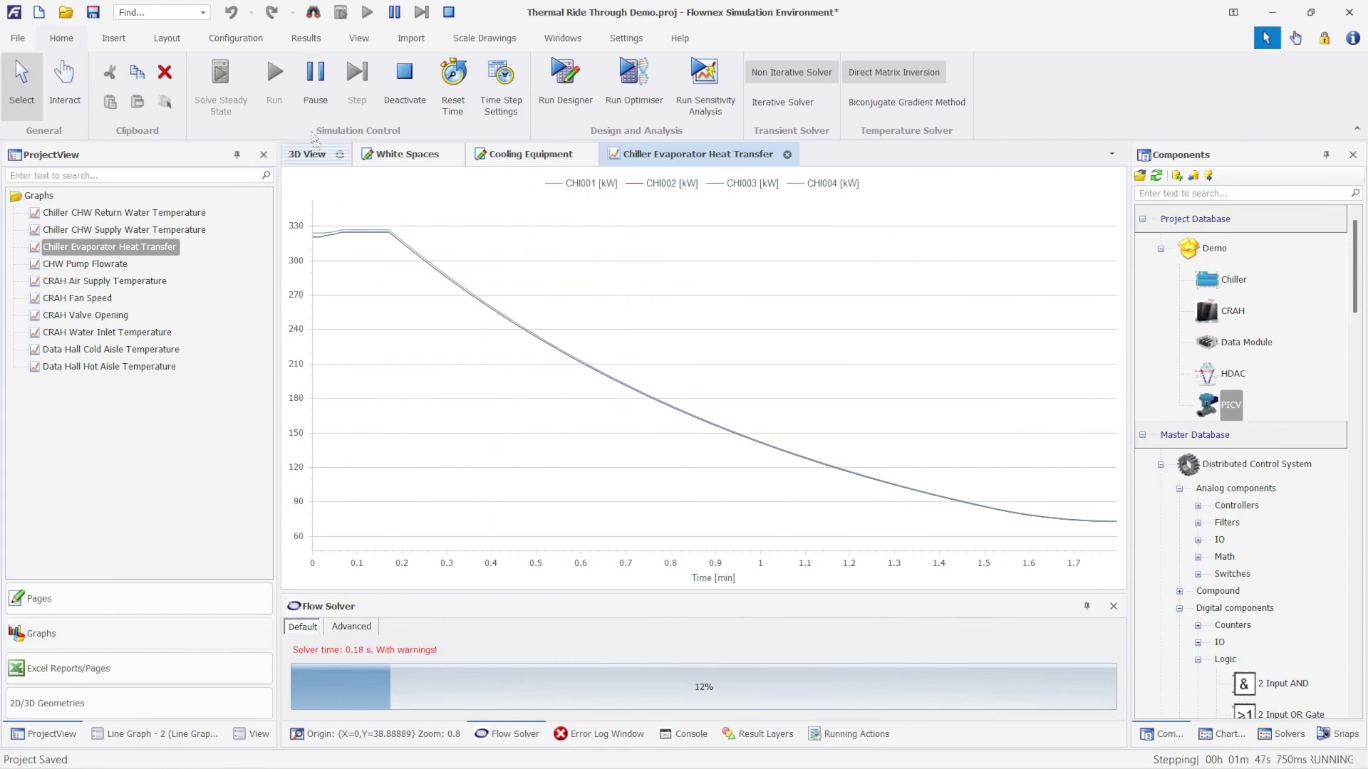
Step: Review the power trip and power restore actions of the Trip scenario in Actions Setup
left_click(236, 38)
left_click(22, 87)
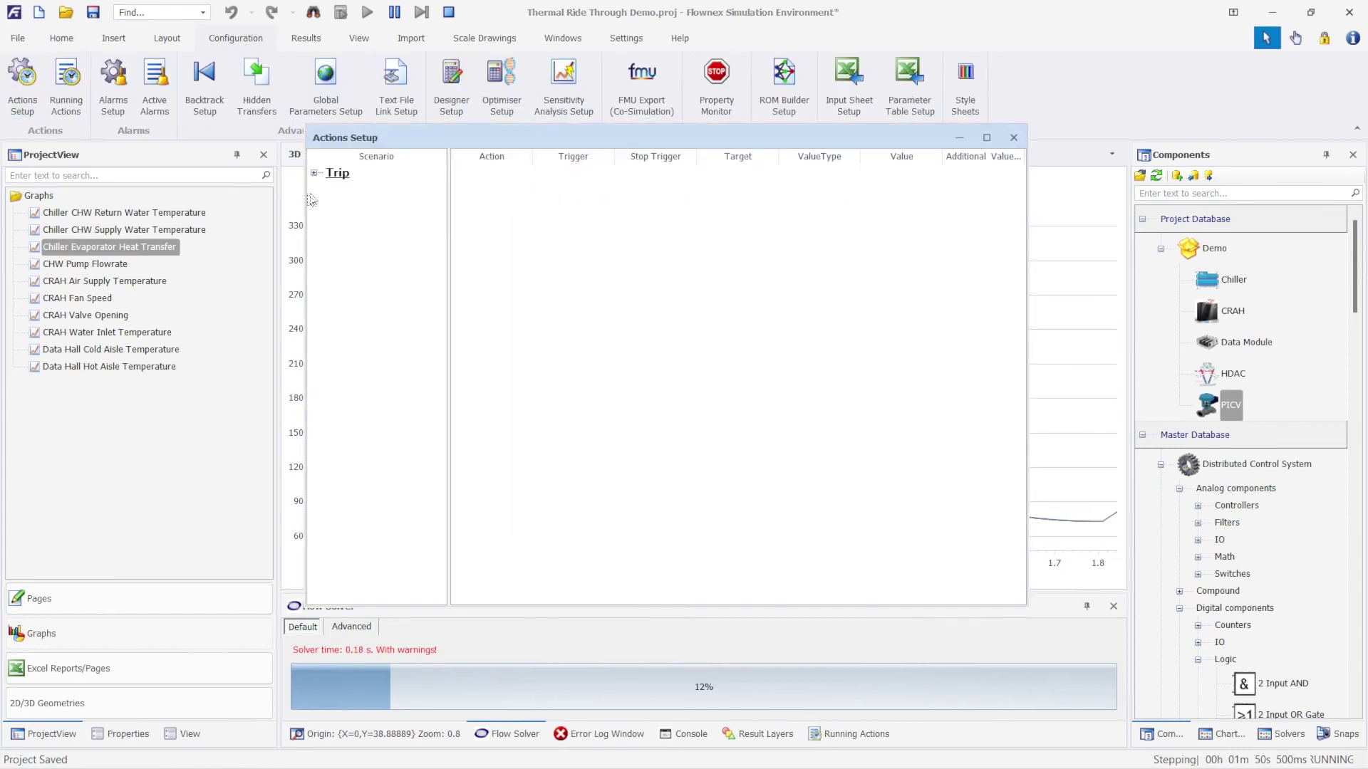
left_click(376, 176)
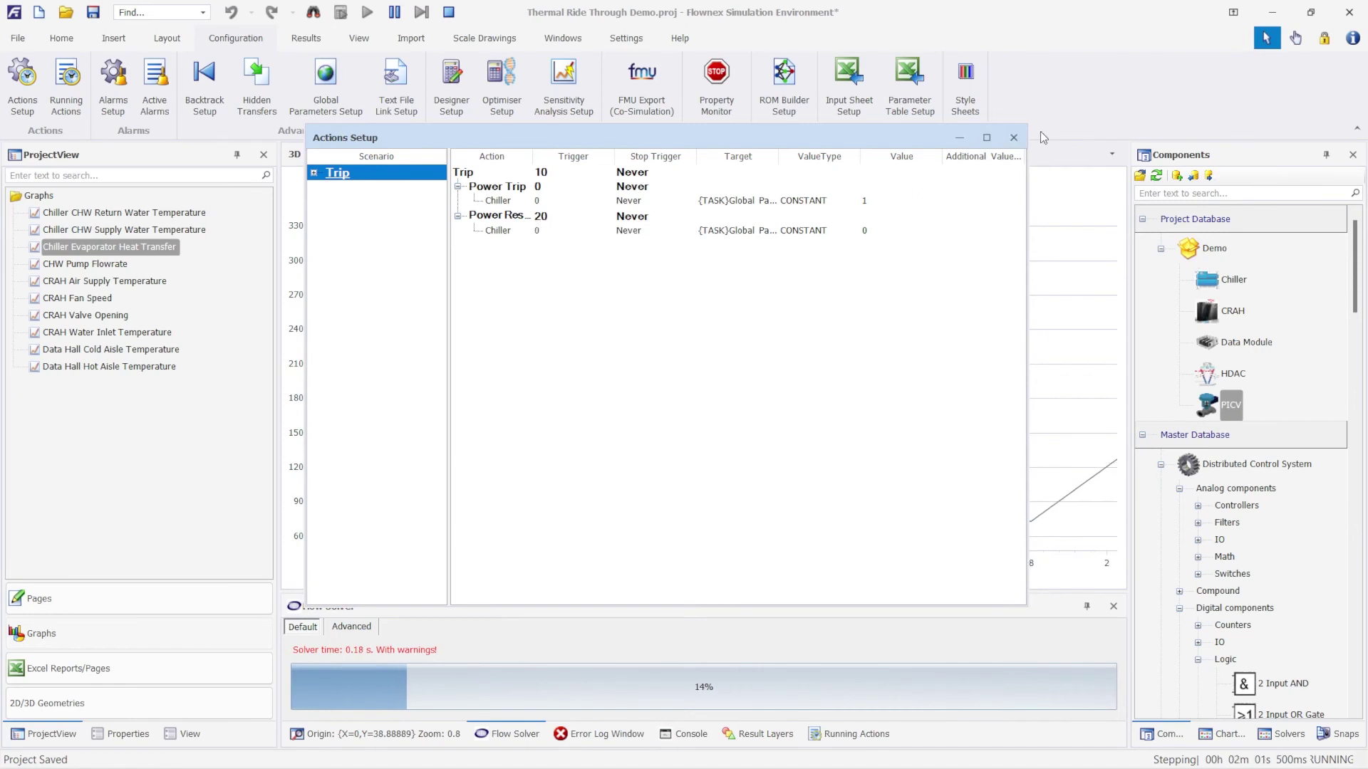
left_click(1013, 138)
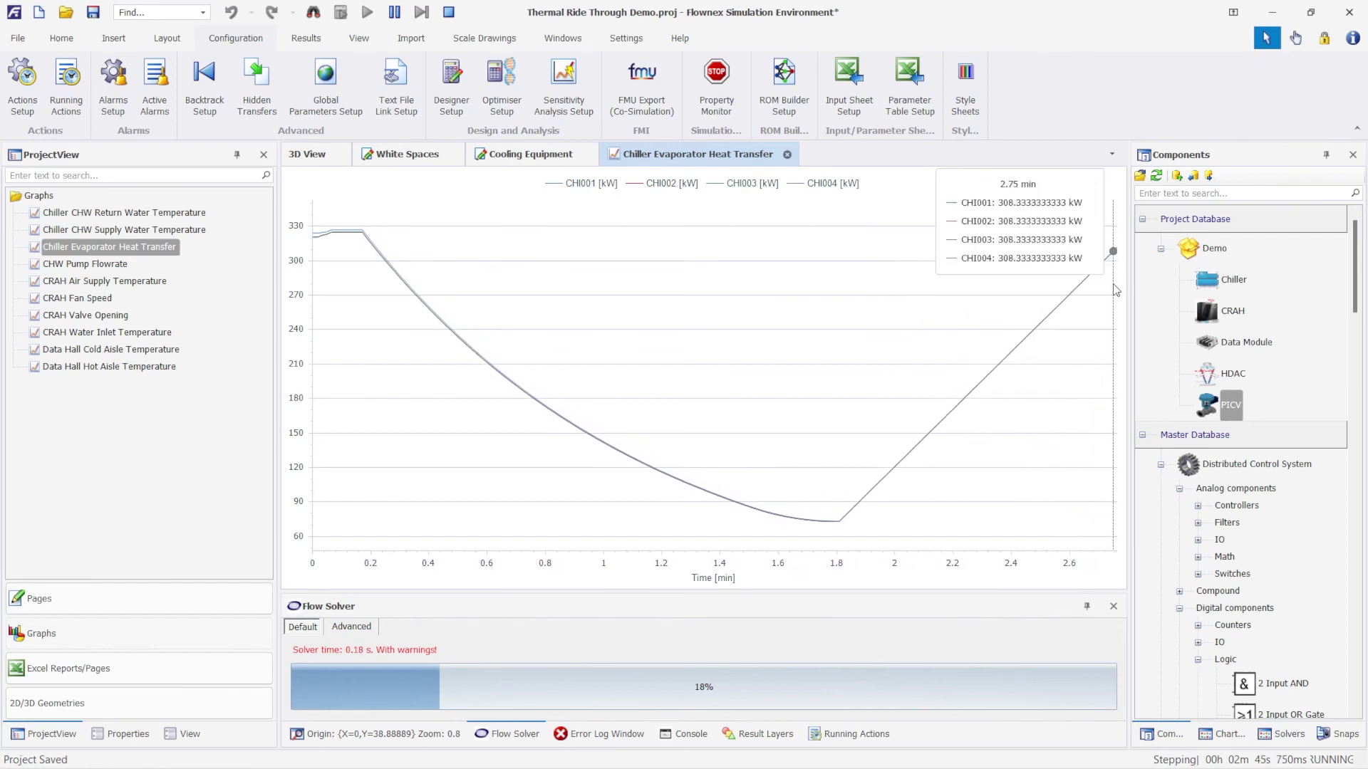
Step: View the CRAH Water Inlet Temperature and CRAH Air Supply Temperature graphs for the ground and first floors
left_click(383, 161)
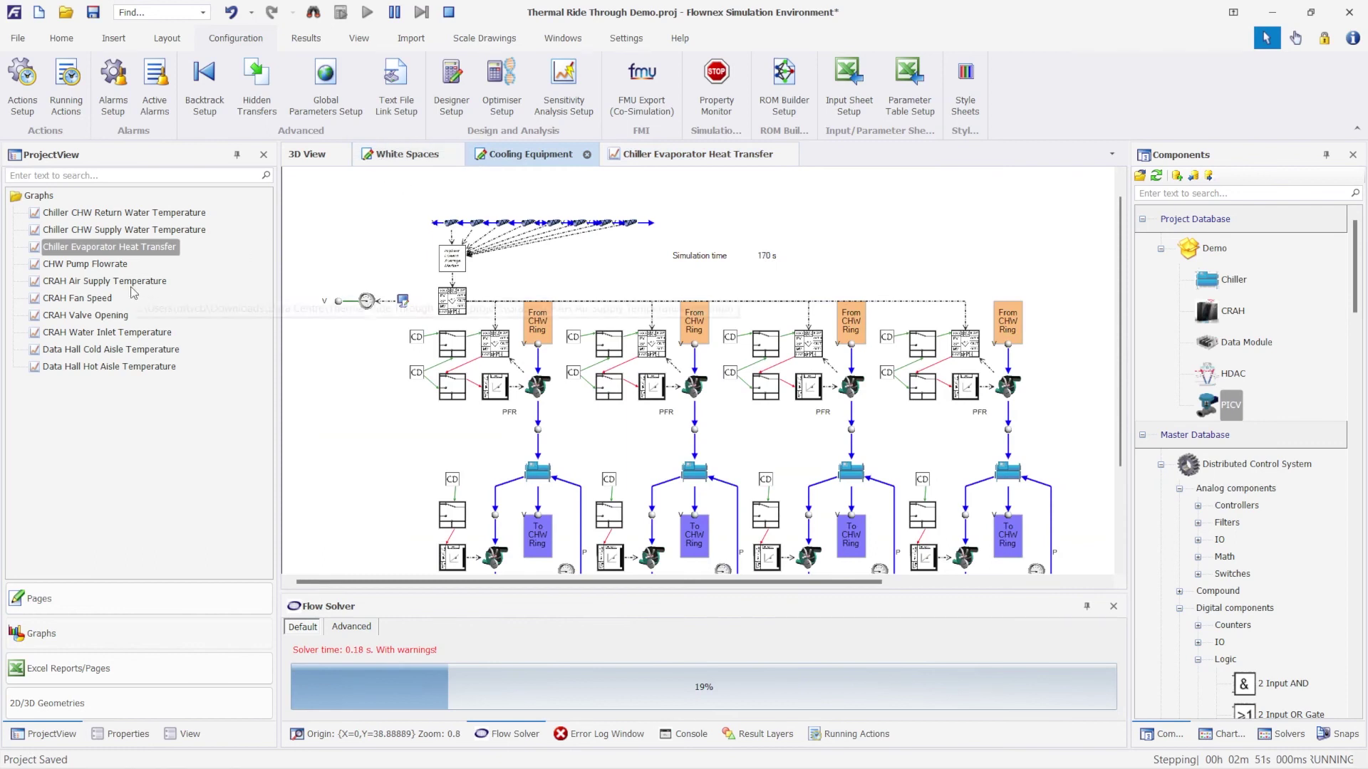
double_click(90, 333)
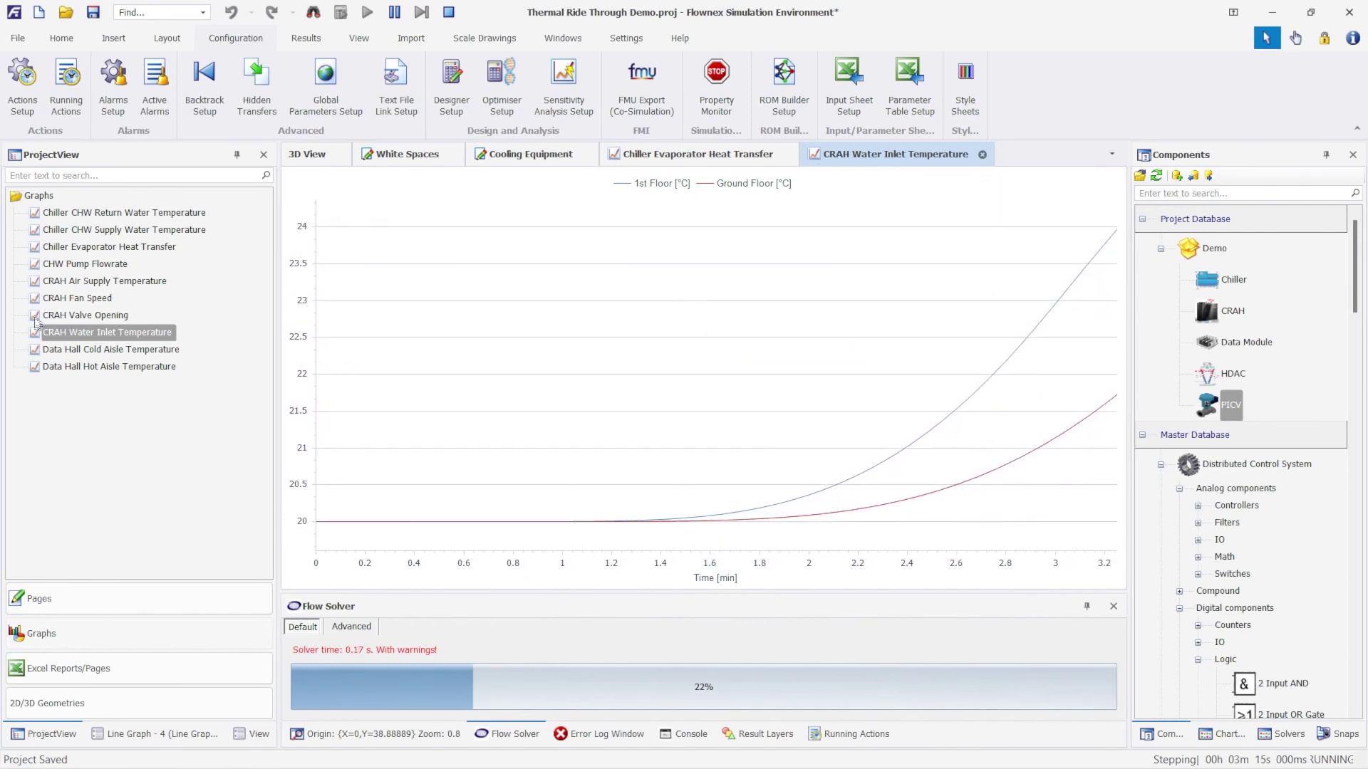
left_click(106, 283)
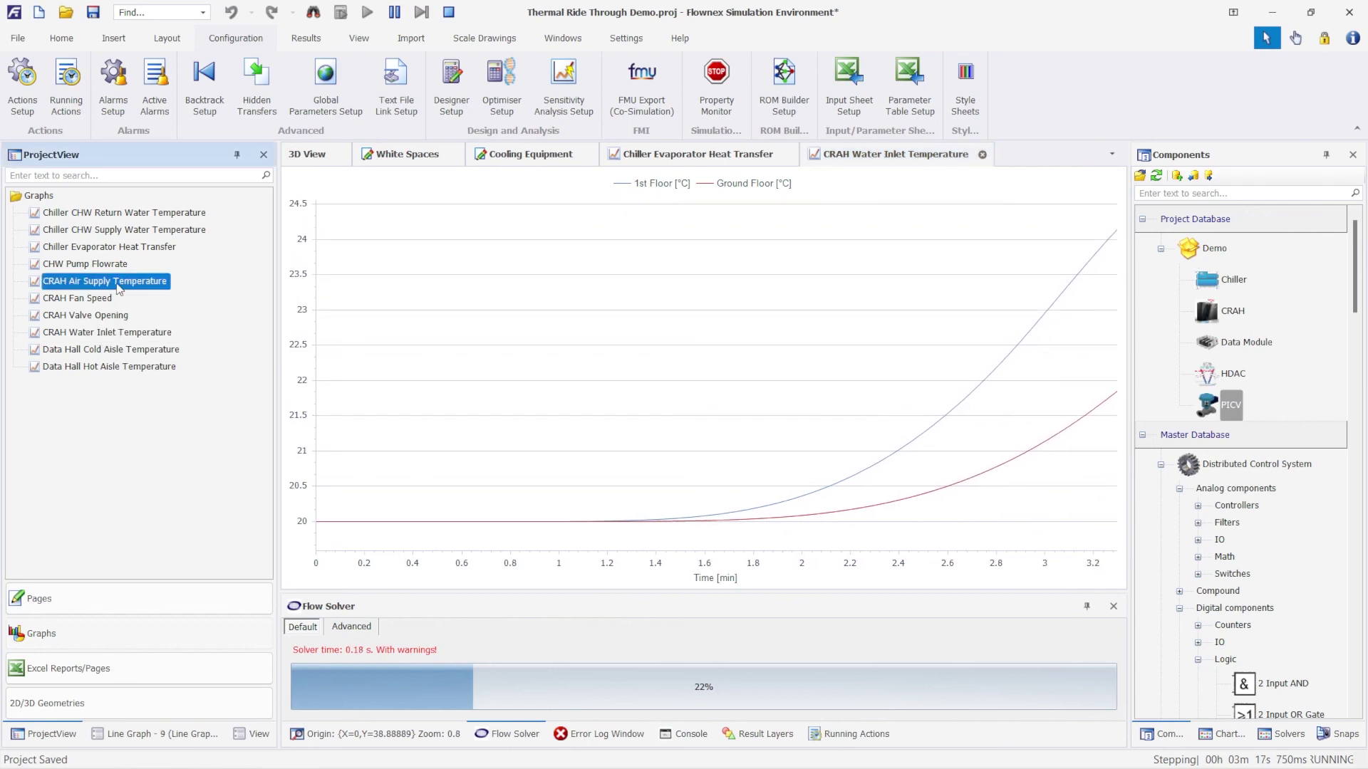
double_click(119, 287)
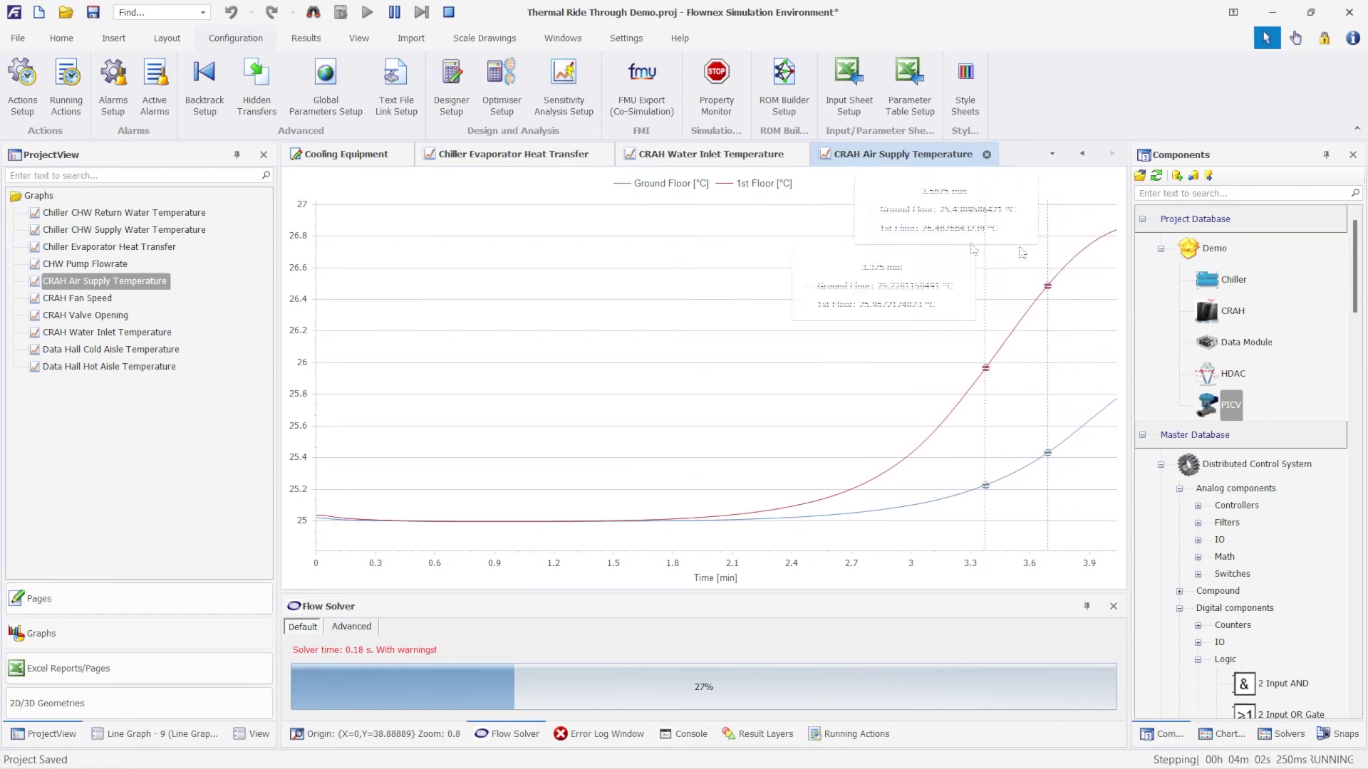
Step: Open the CRAH Valve Opening graph and compare it with the CRAH Air Supply Temperature graph
left_click(100, 315)
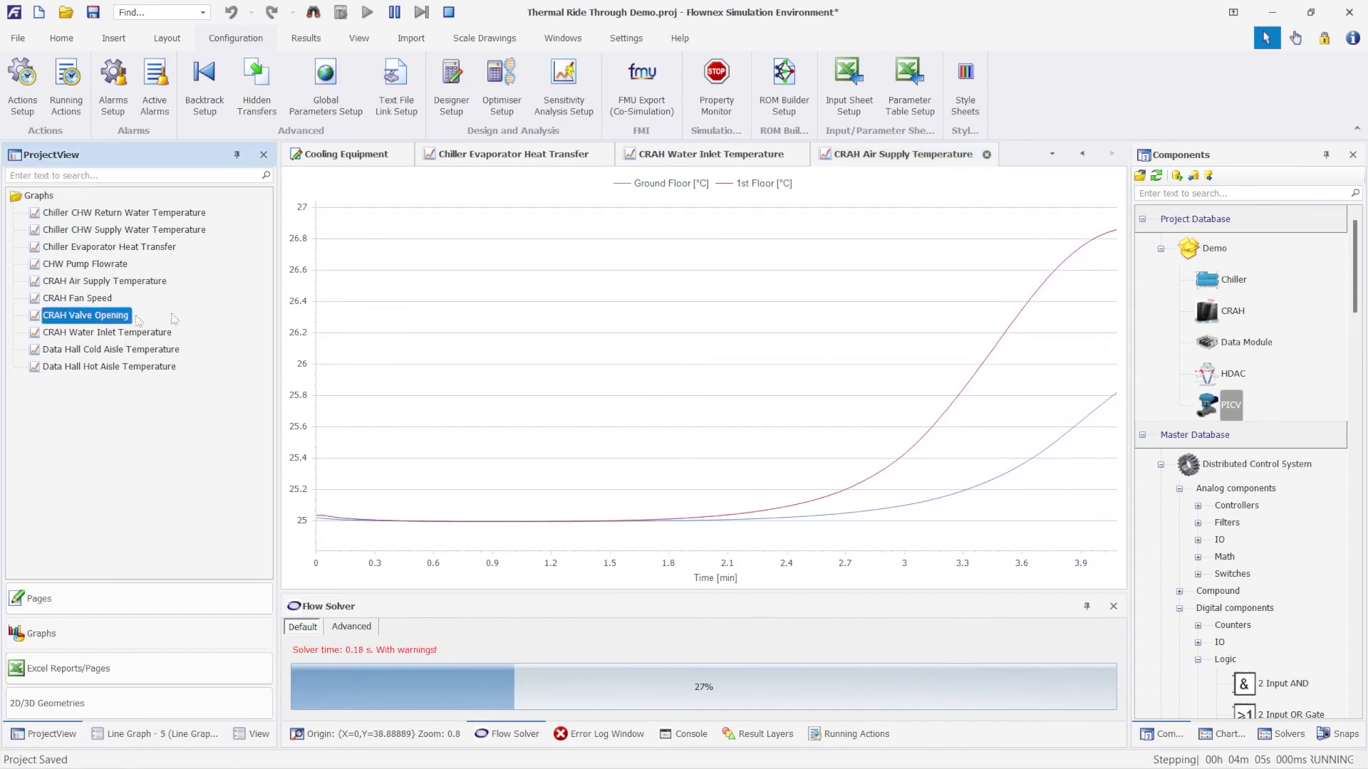
double_click(104, 315)
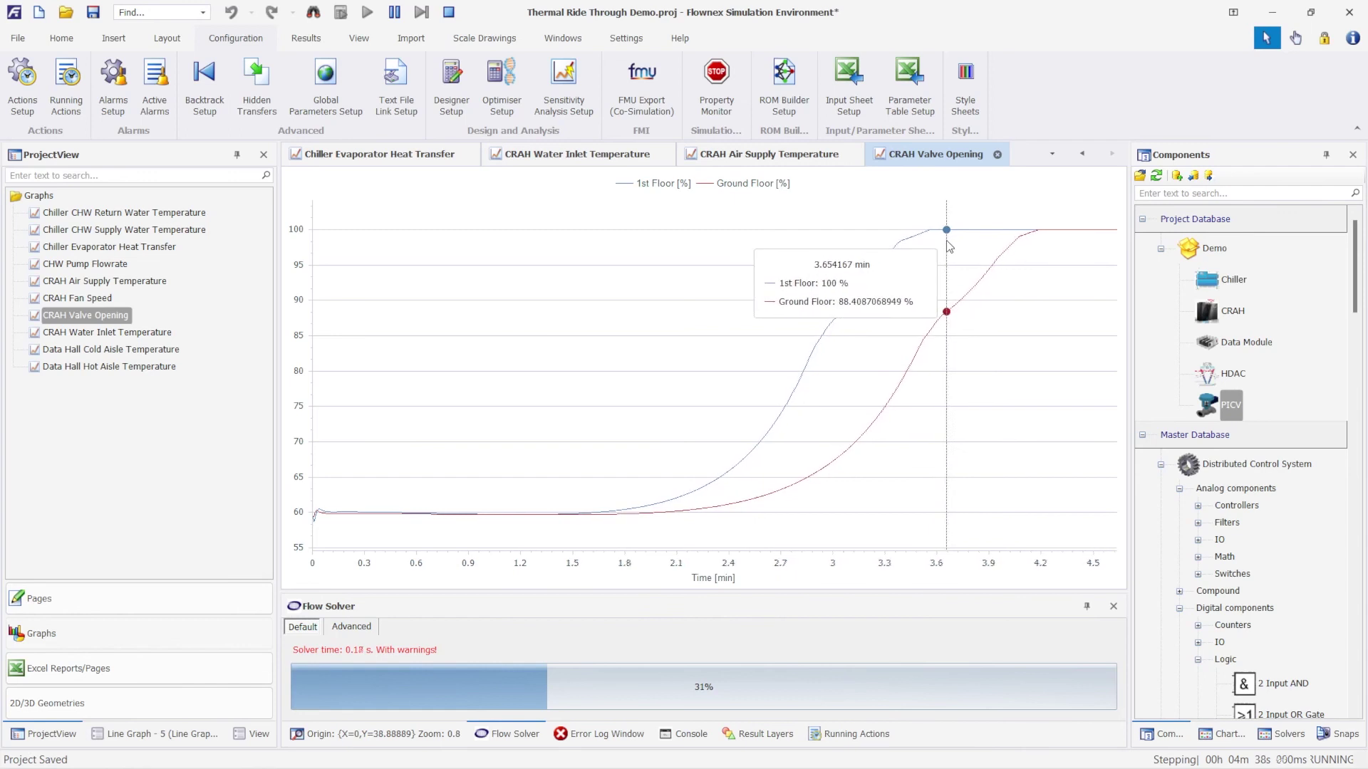
left_click(789, 156)
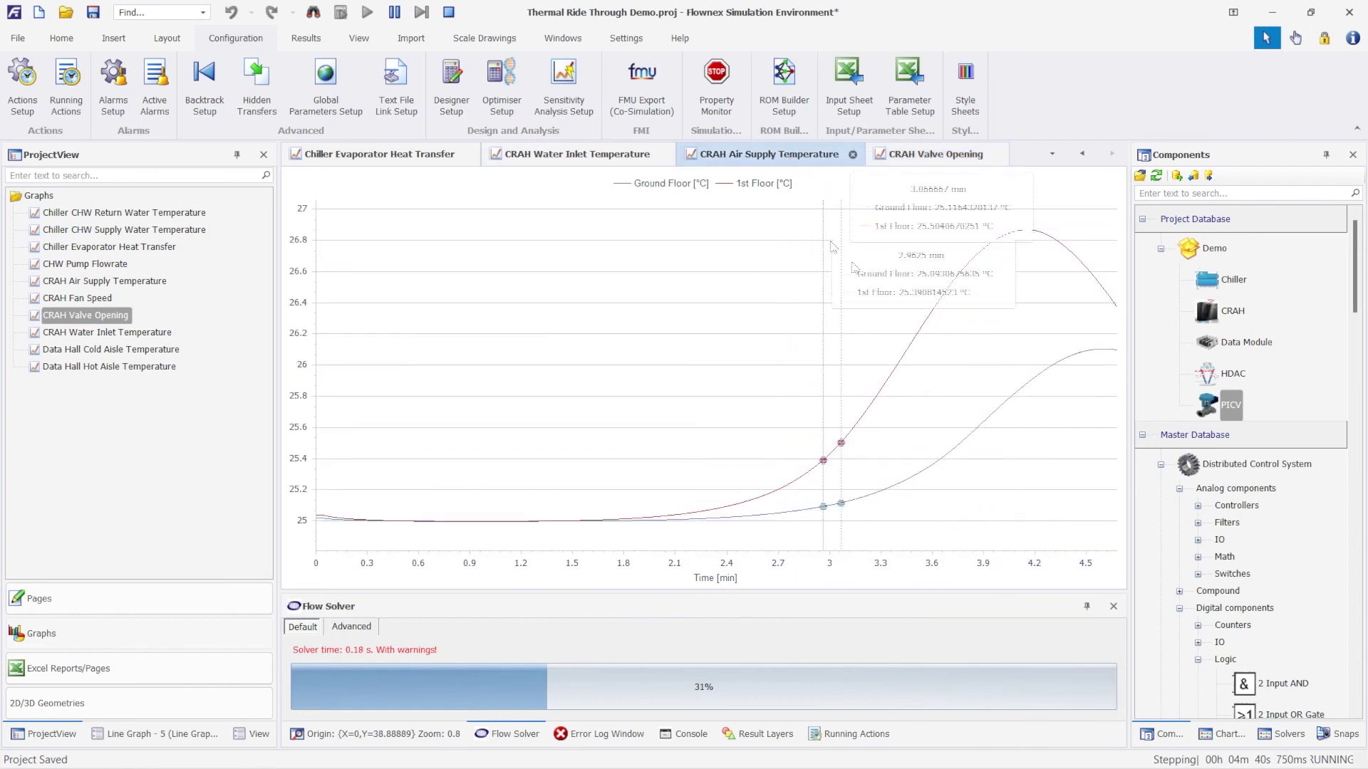
left_click(926, 157)
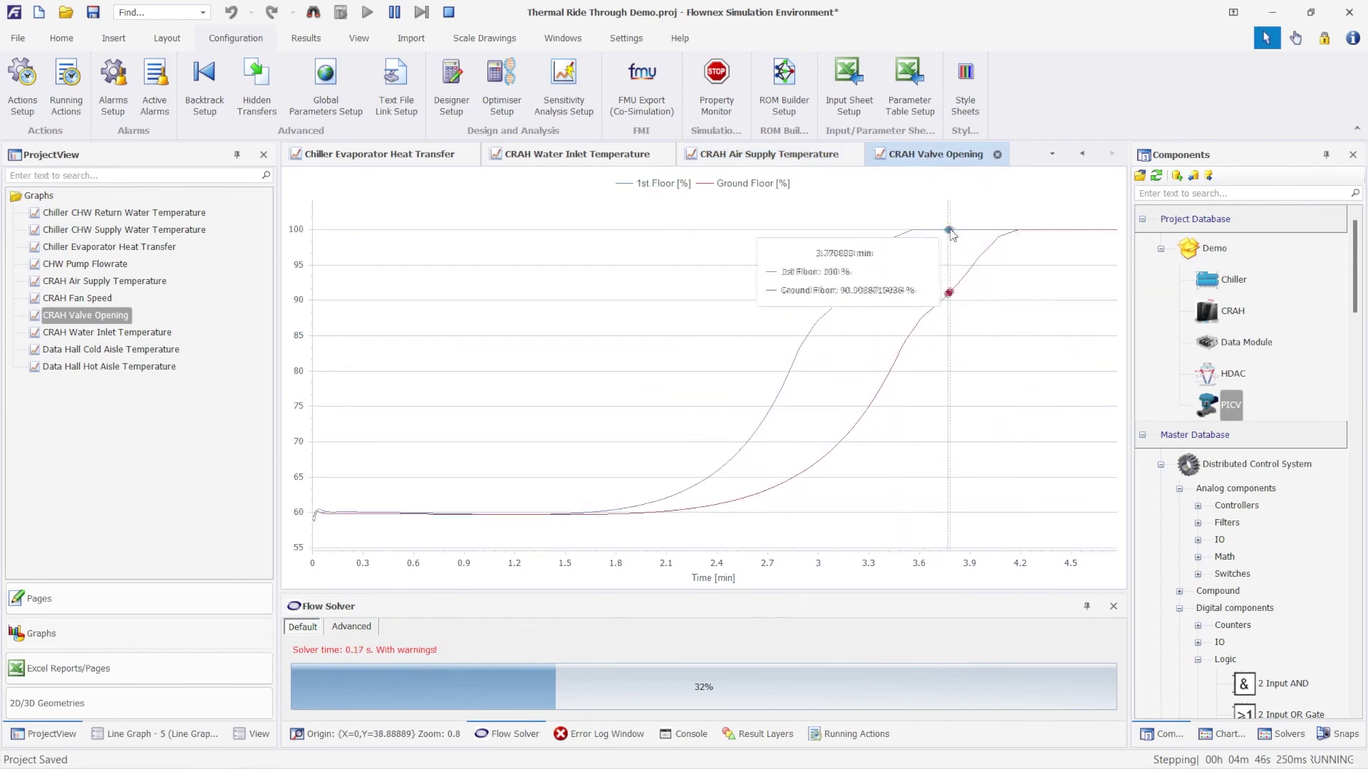
Step: Recheck the CRAH Air Supply Temperature and CRAH Valve Opening graphs, and open the Data Hall Cold Aisle Temperature graph
left_click(798, 155)
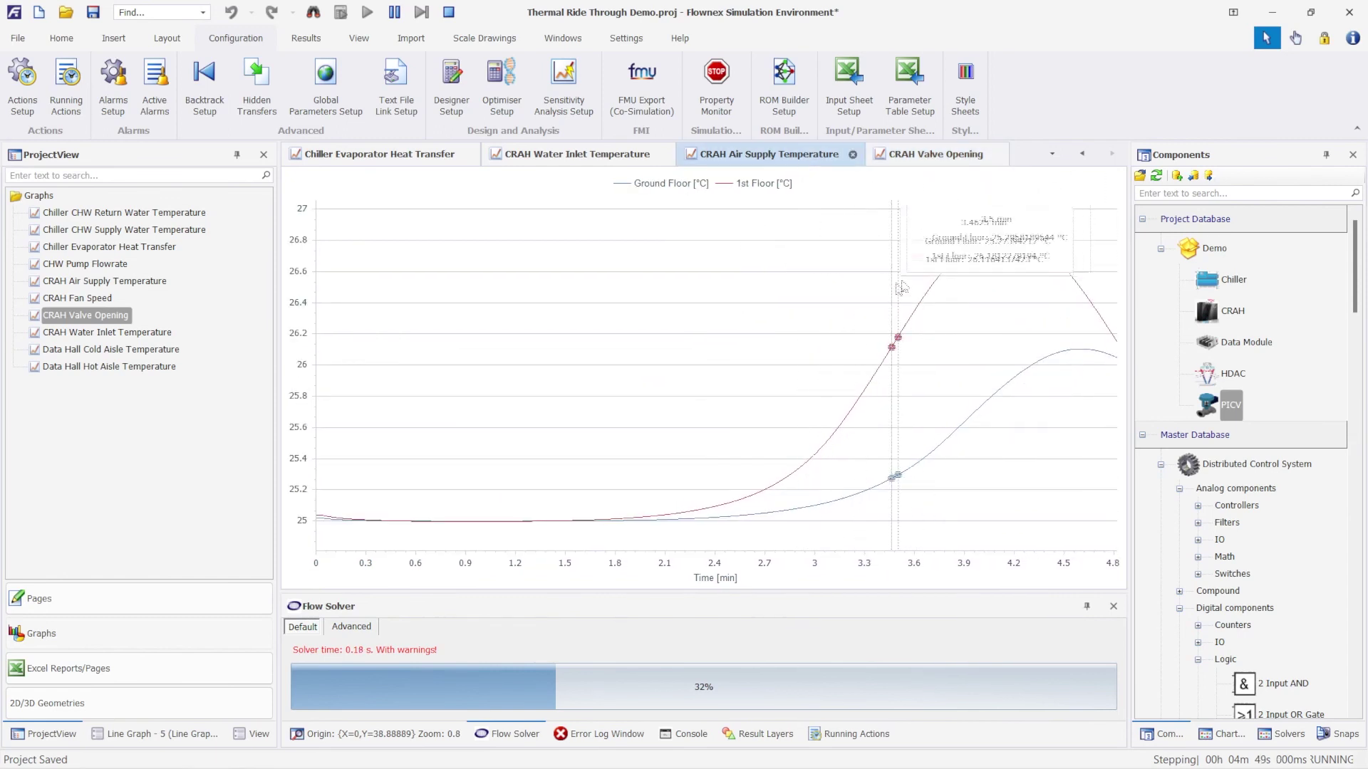
left_click(921, 157)
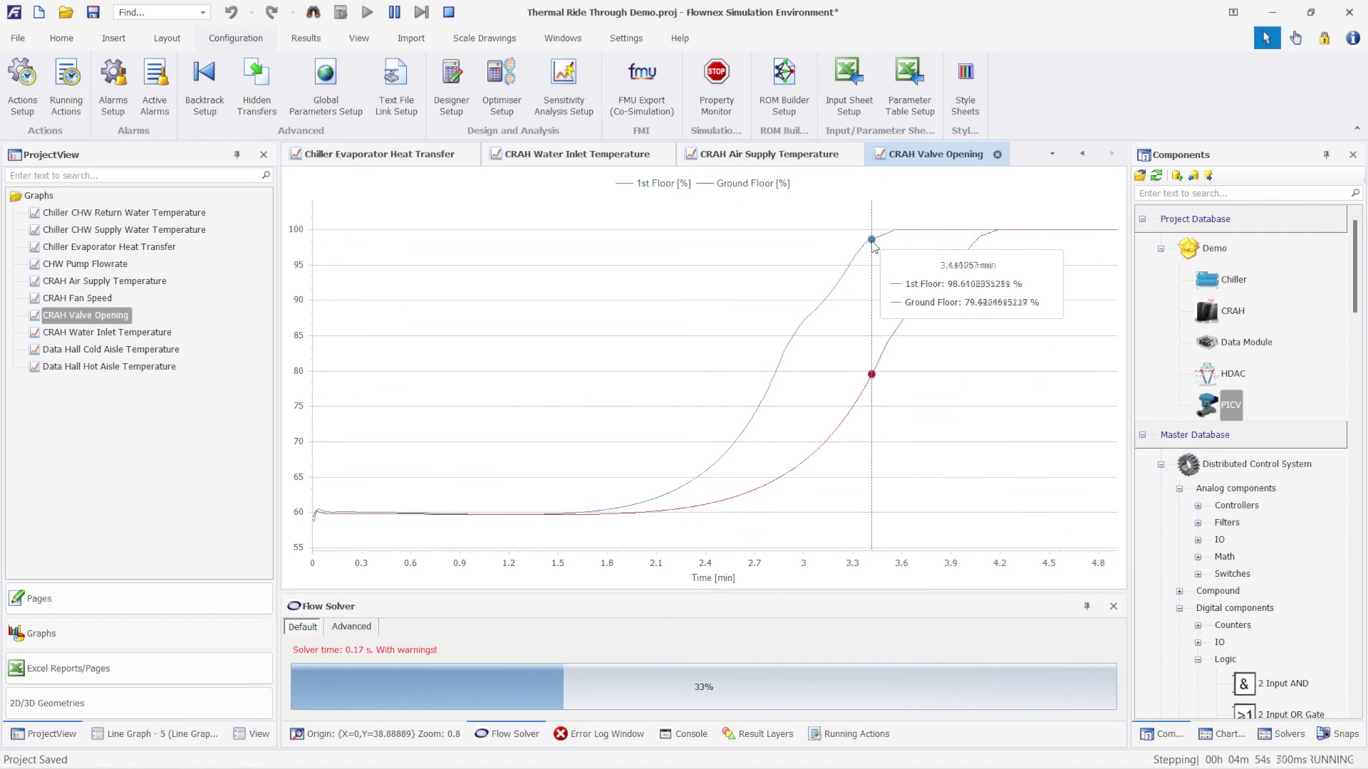
left_click(94, 280)
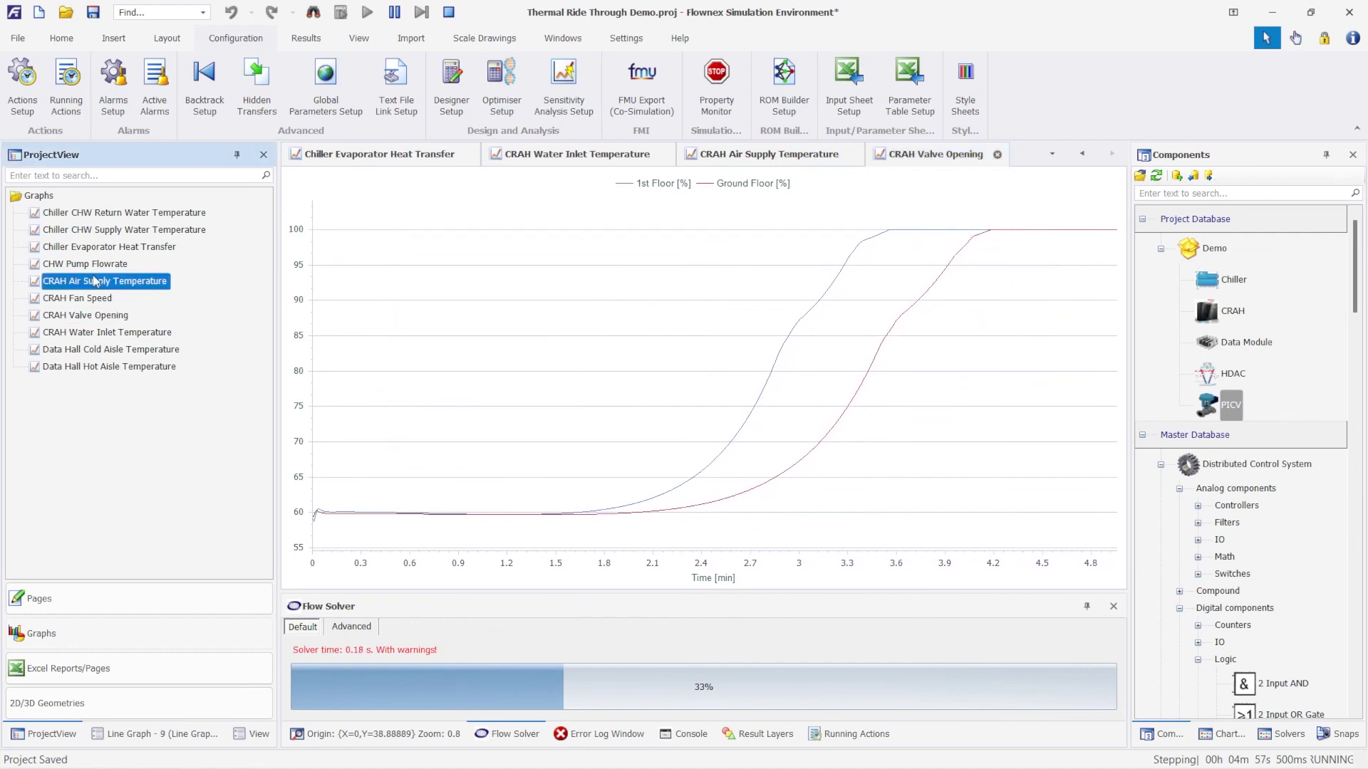
left_click(79, 350)
double_click(115, 357)
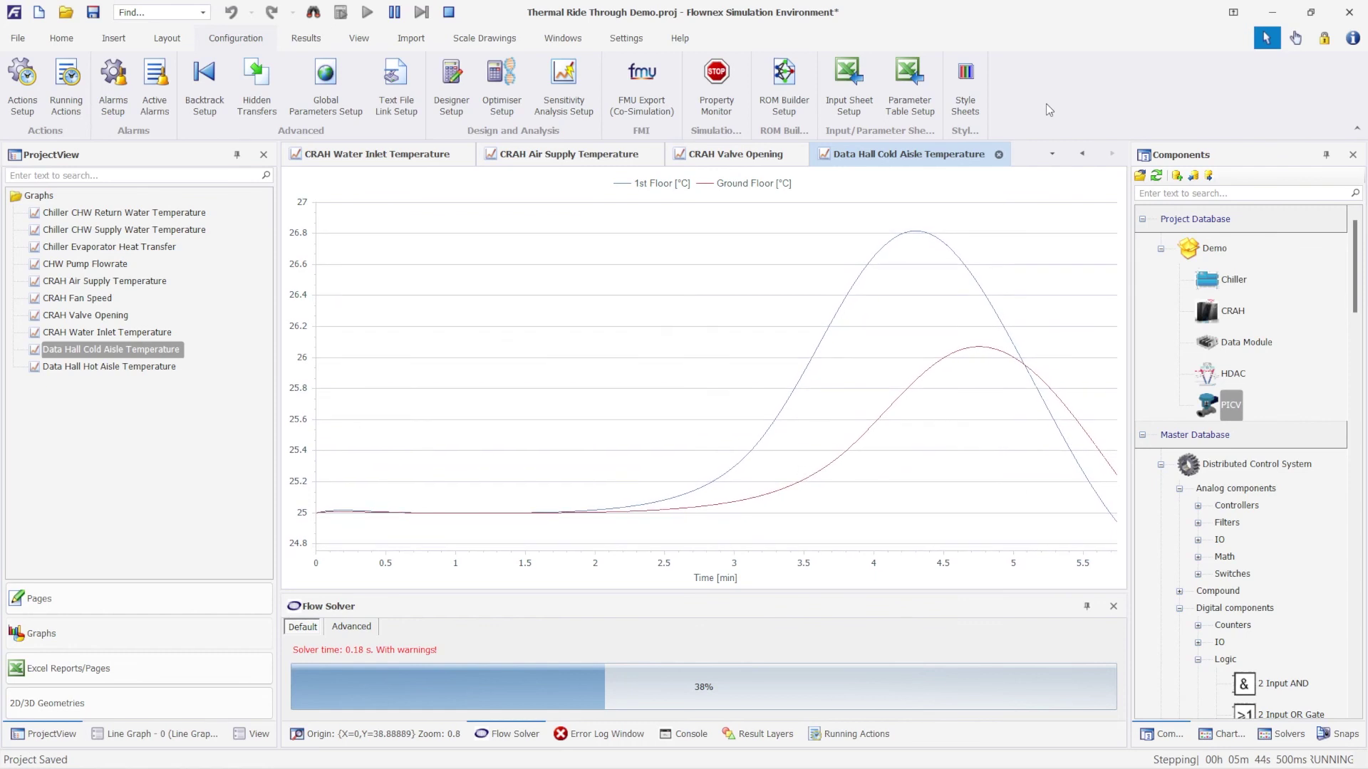
mouse_move(925, 264)
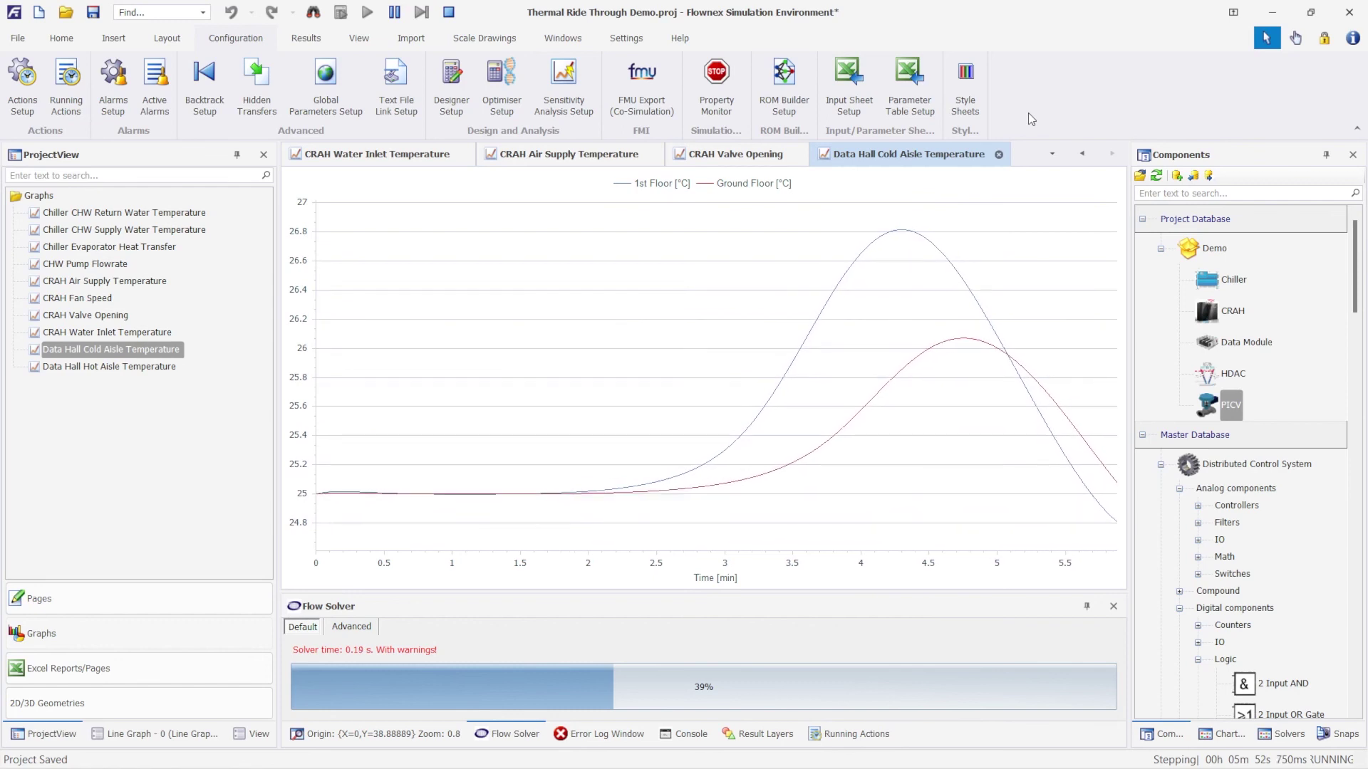
Step: Return to the CRAH Air Supply Temperature graph and deactivate the running simulation
left_click(566, 155)
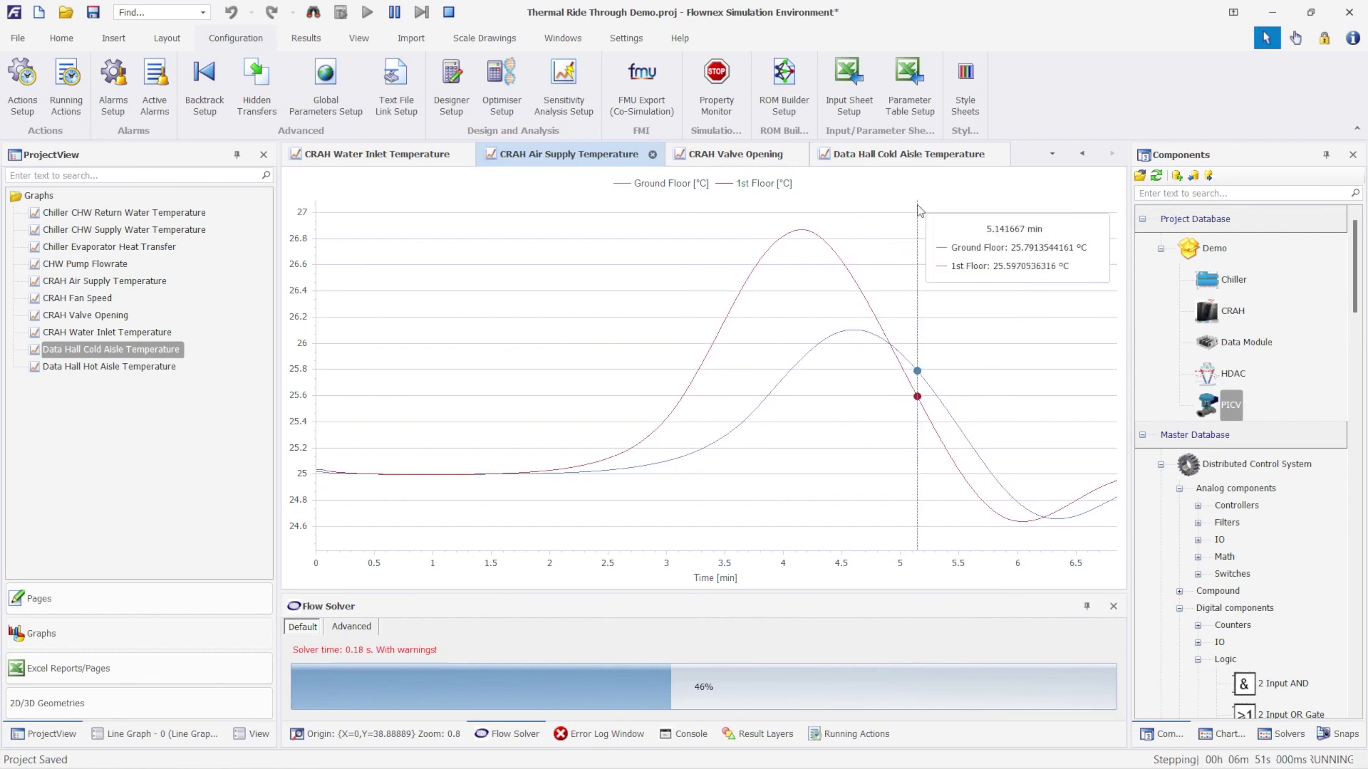
left_click(1051, 154)
left_click(1051, 154)
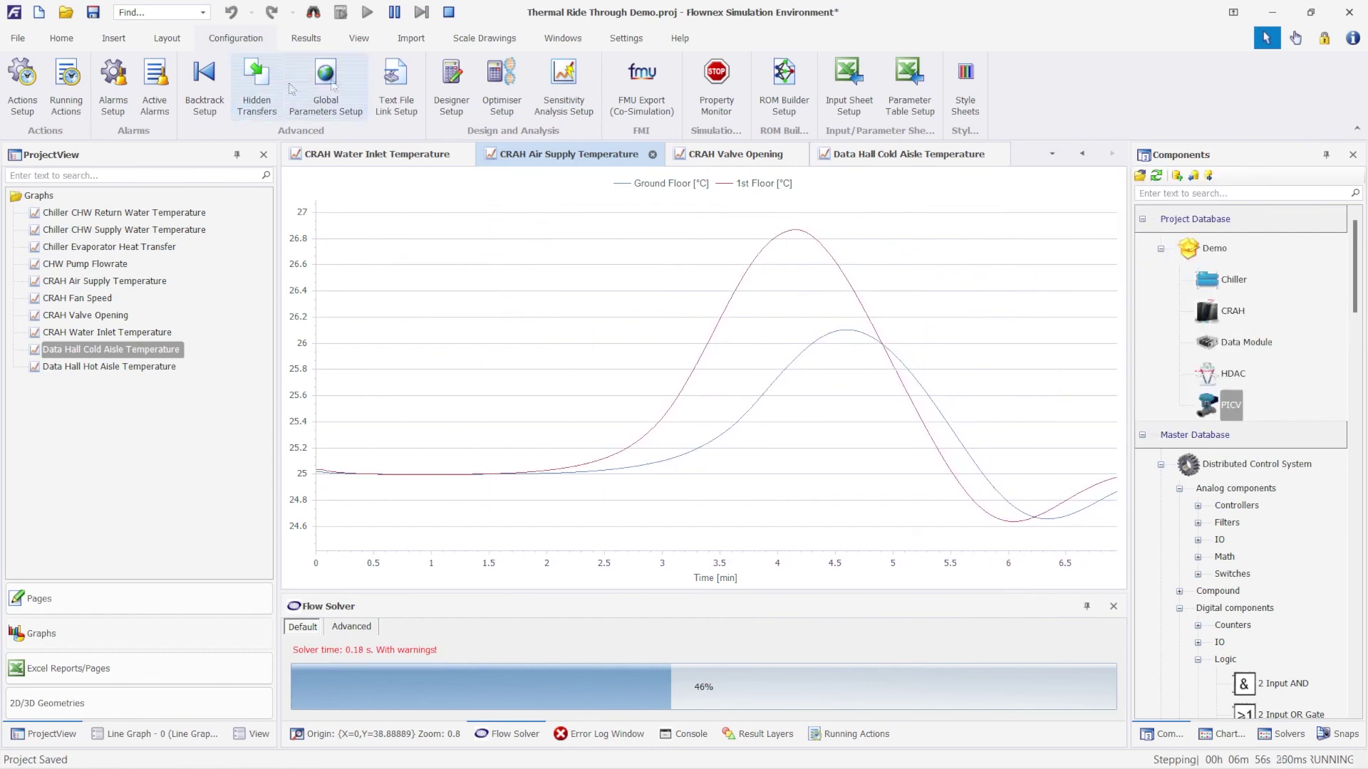
left_click(61, 38)
left_click(403, 90)
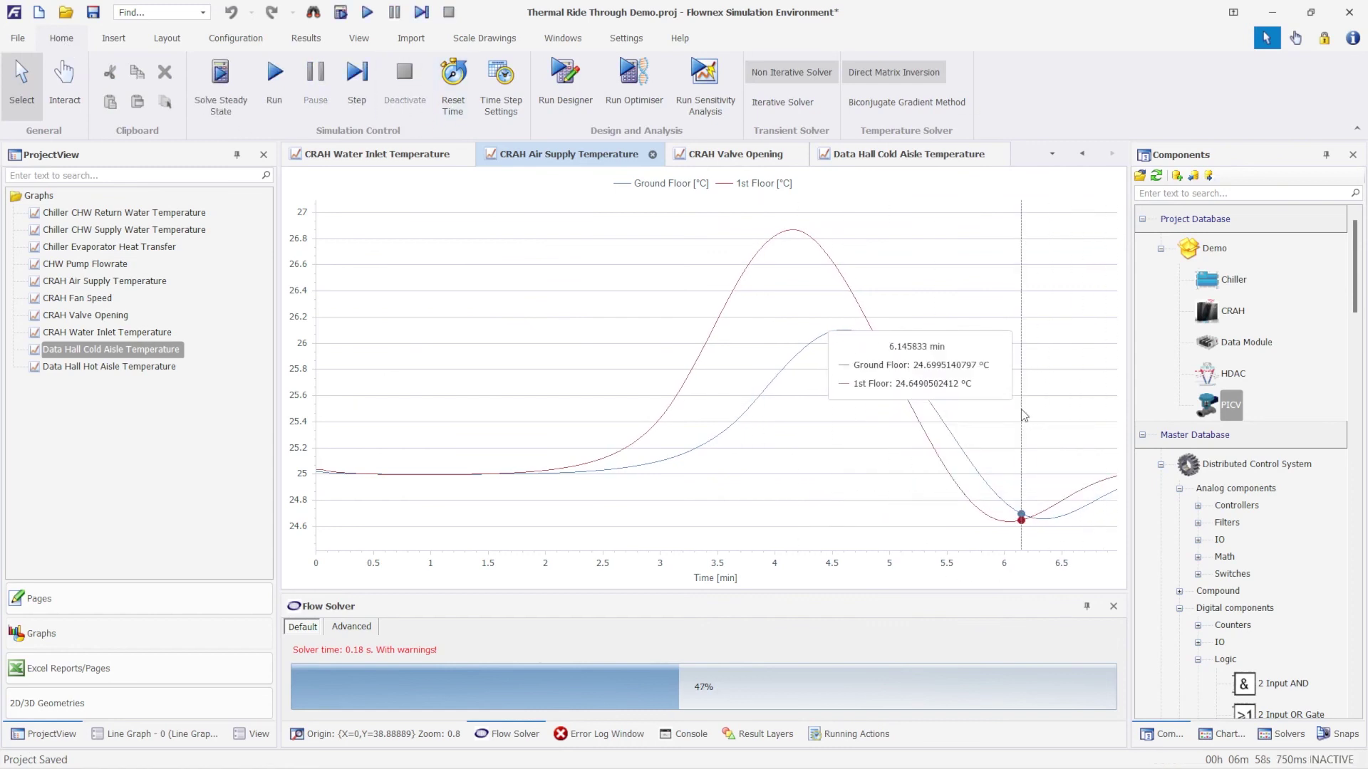
Step: Show the saved snaps with their full names readable and load the "run complete (39ºC)" snap
left_click(1338, 735)
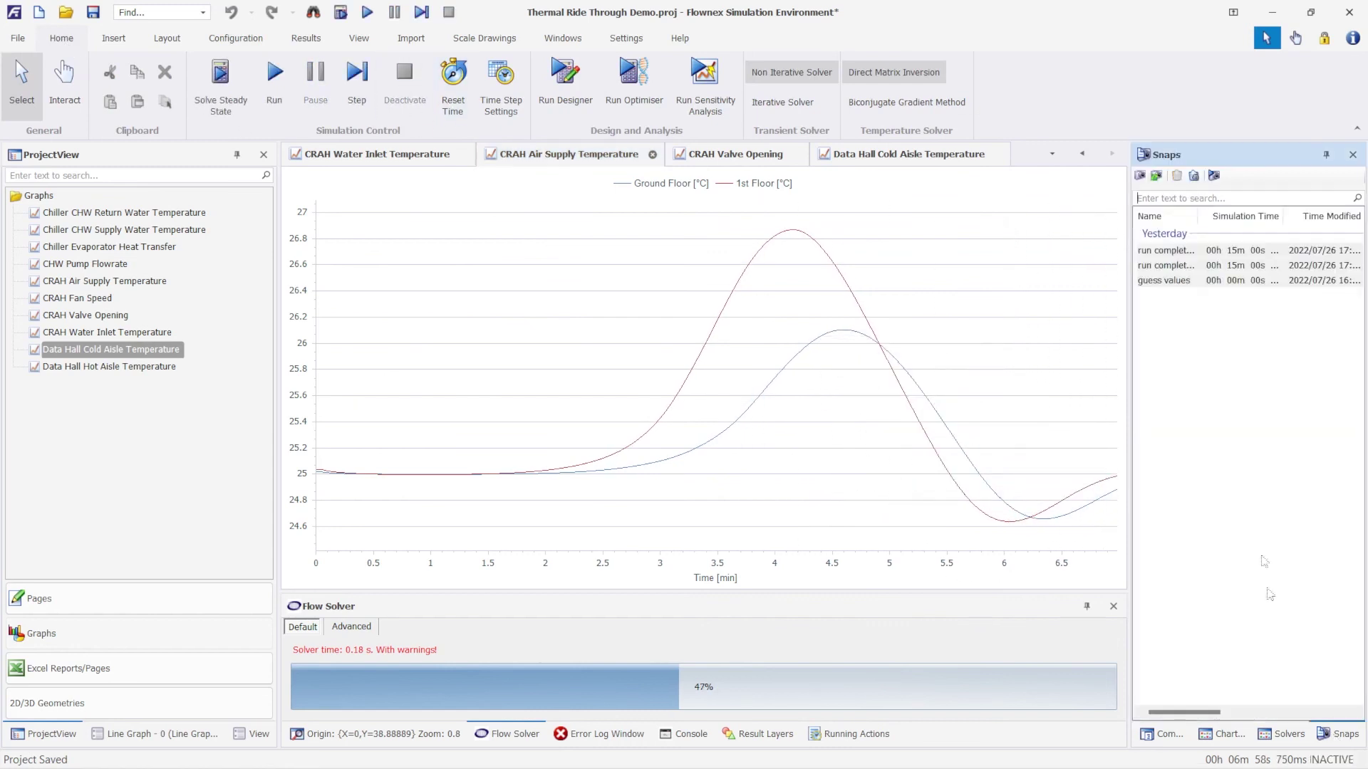
left_click_drag(1133, 283, 1078, 283)
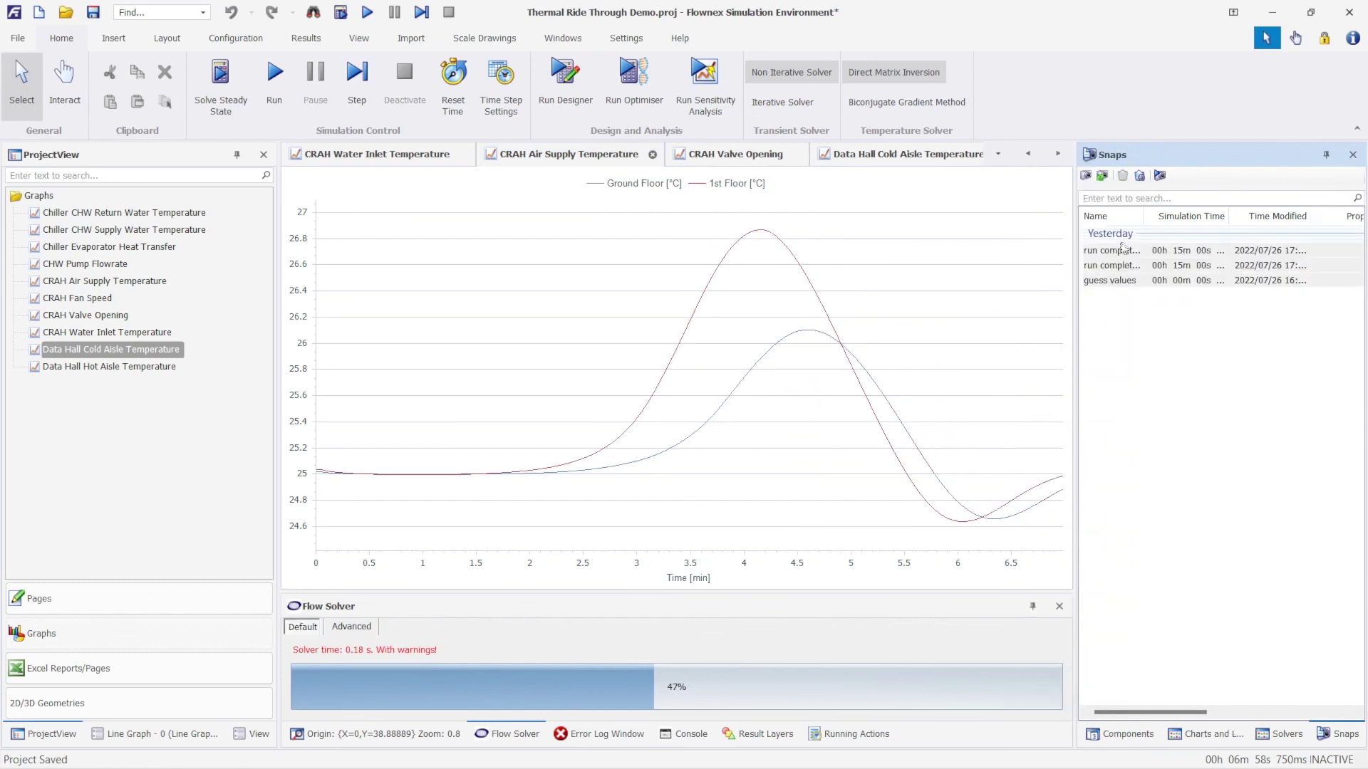
left_click_drag(1143, 219, 1195, 221)
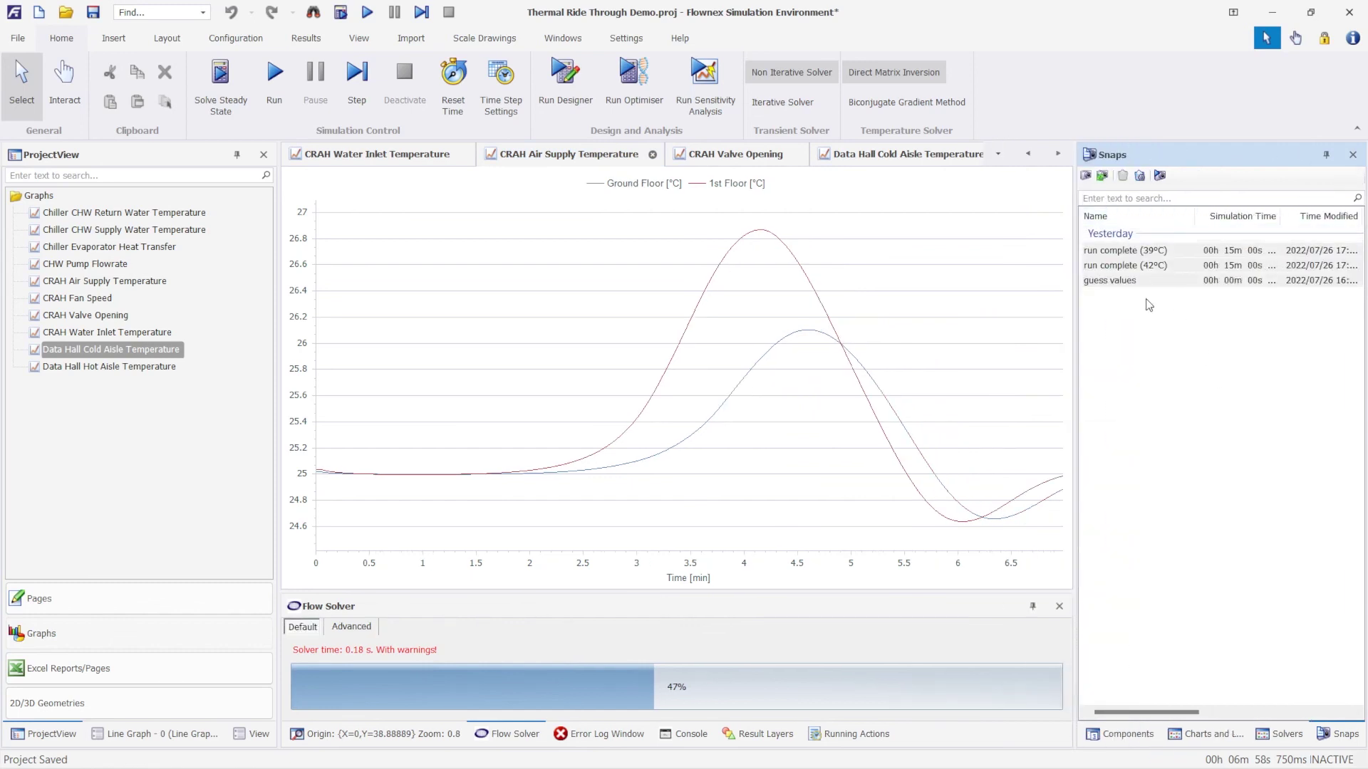
right_click(1127, 253)
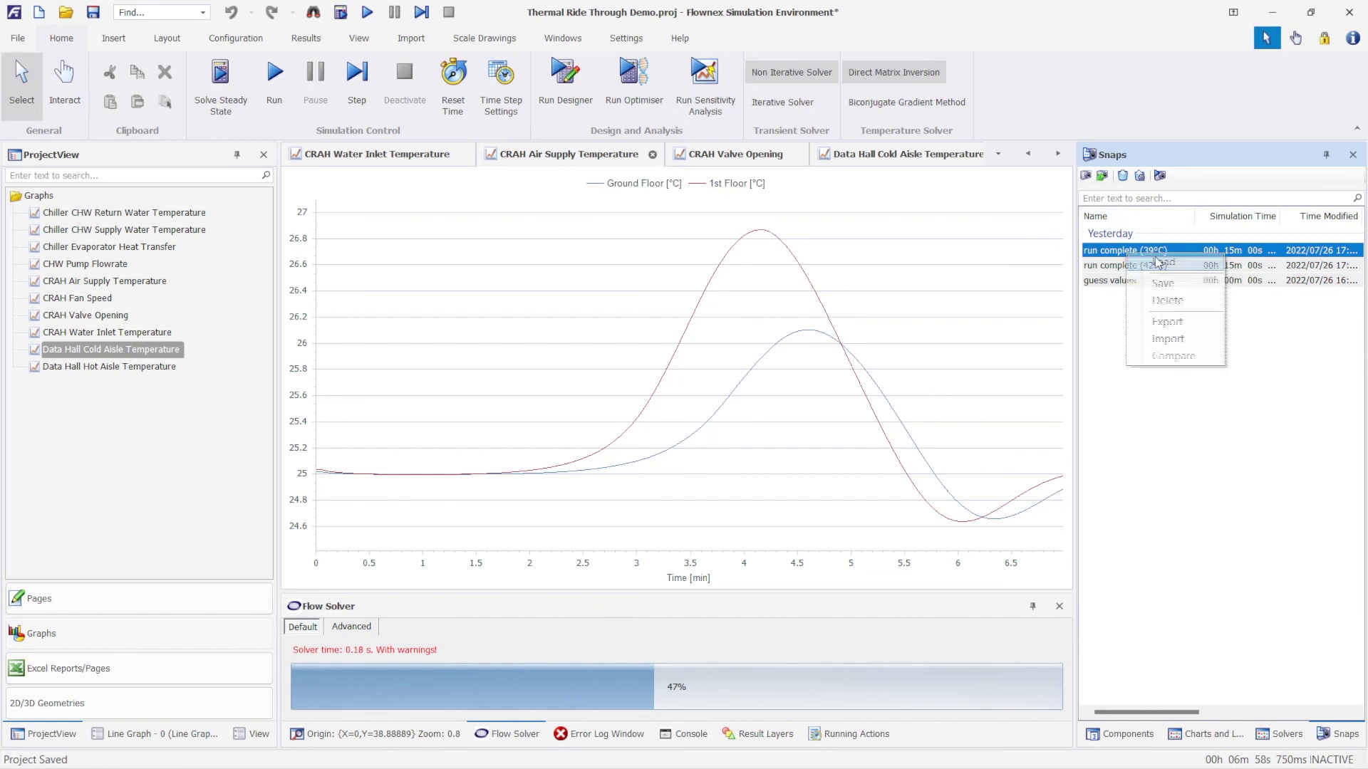
left_click(1161, 262)
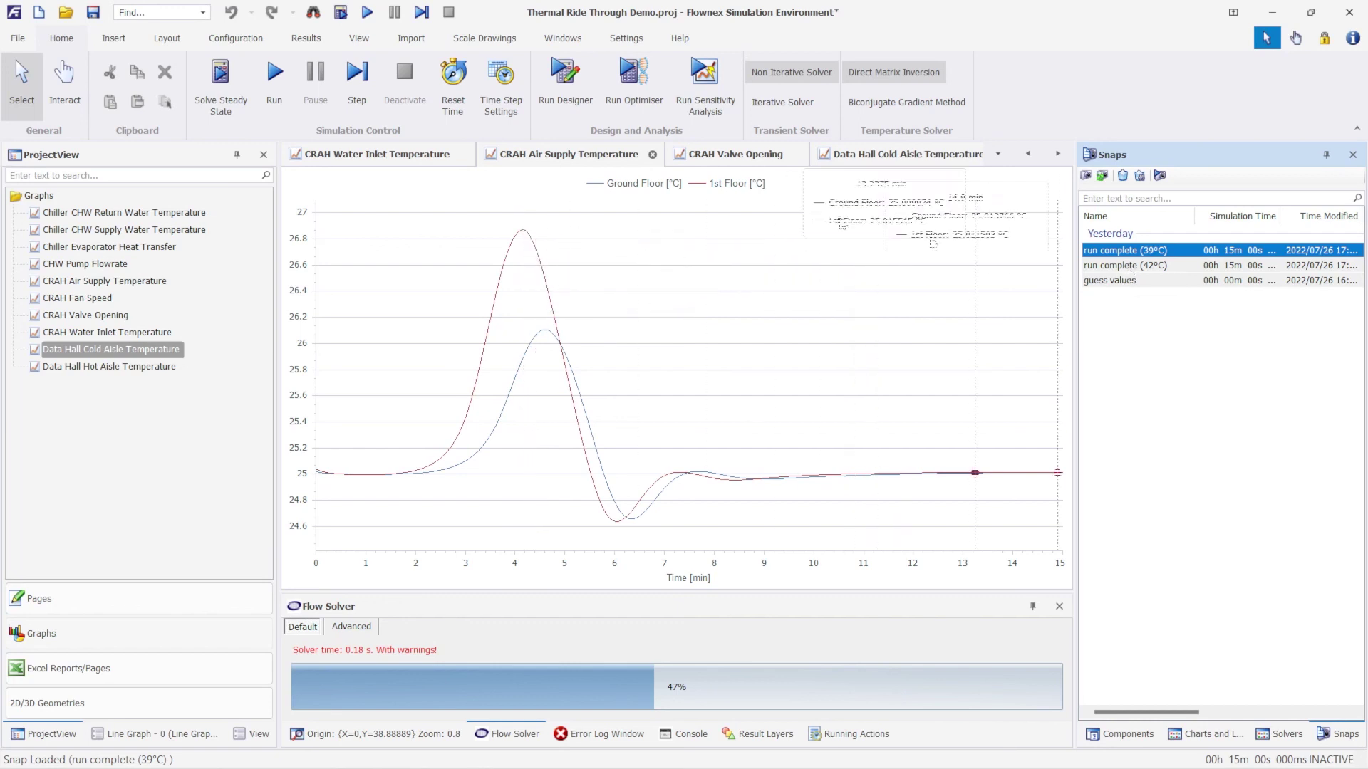
Step: Open the Cooling Equipment page and examine the chillers and their condenser water loops
left_click(1000, 156)
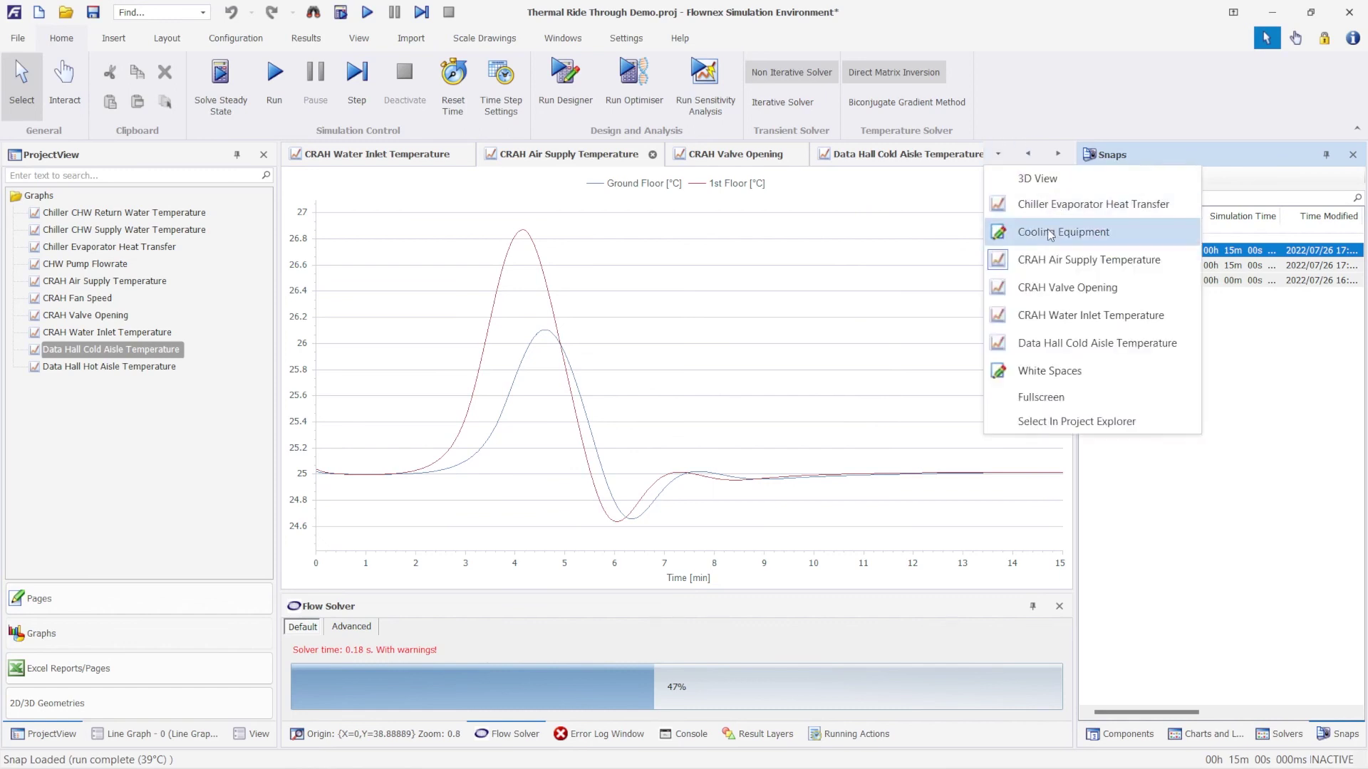
left_click(997, 229)
scroll(590, 460, "down", 3)
scroll(590, 460, "down", 1)
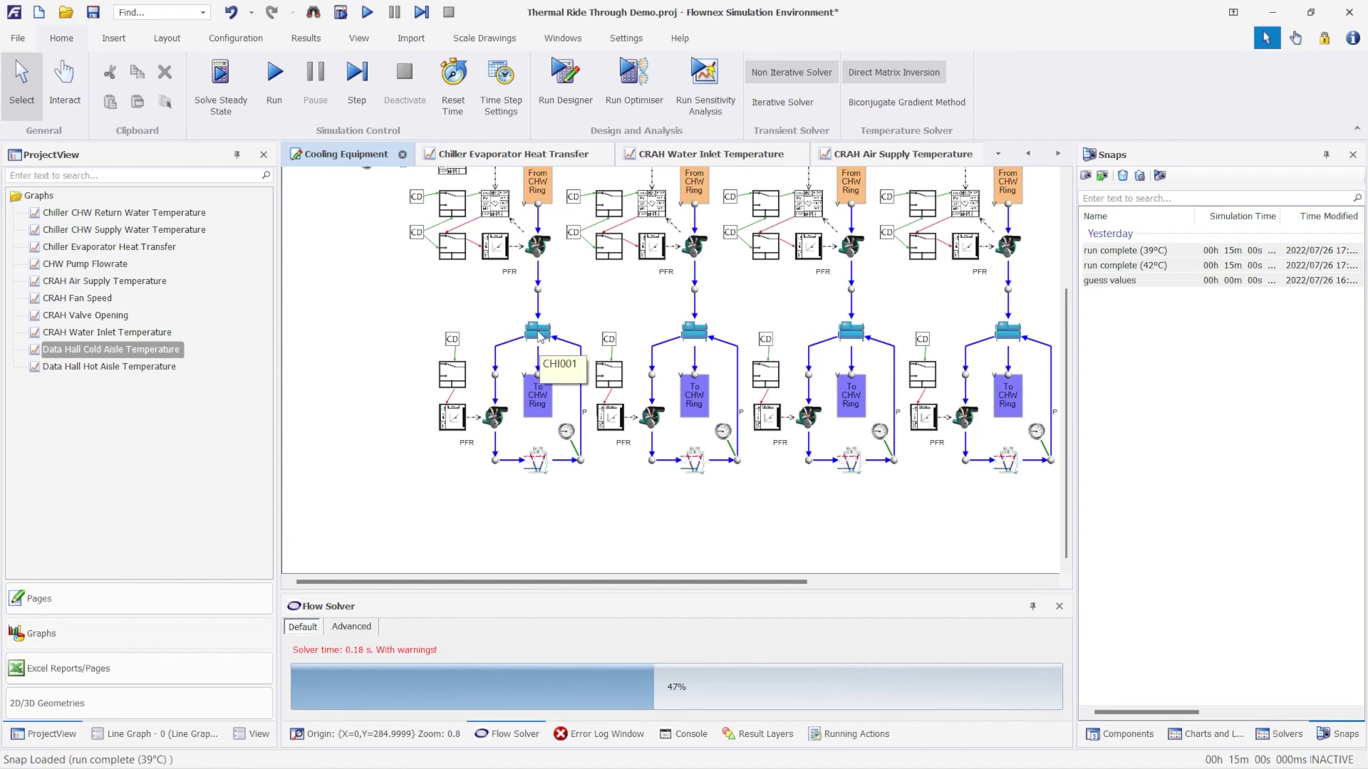
Step: Review the CRAH Air Supply Temperature and CRAH Water Inlet Temperature graphs of the 39ºC run
left_click(998, 154)
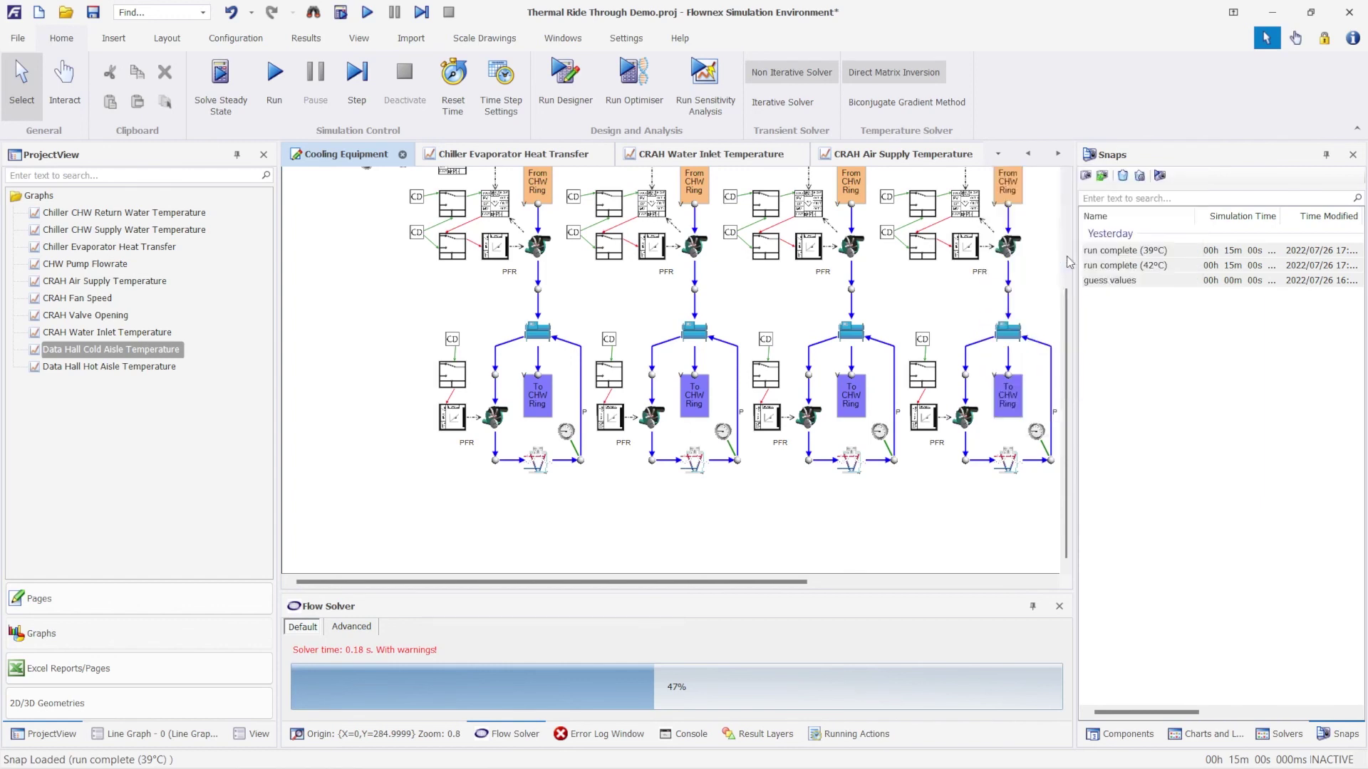
left_click(1058, 260)
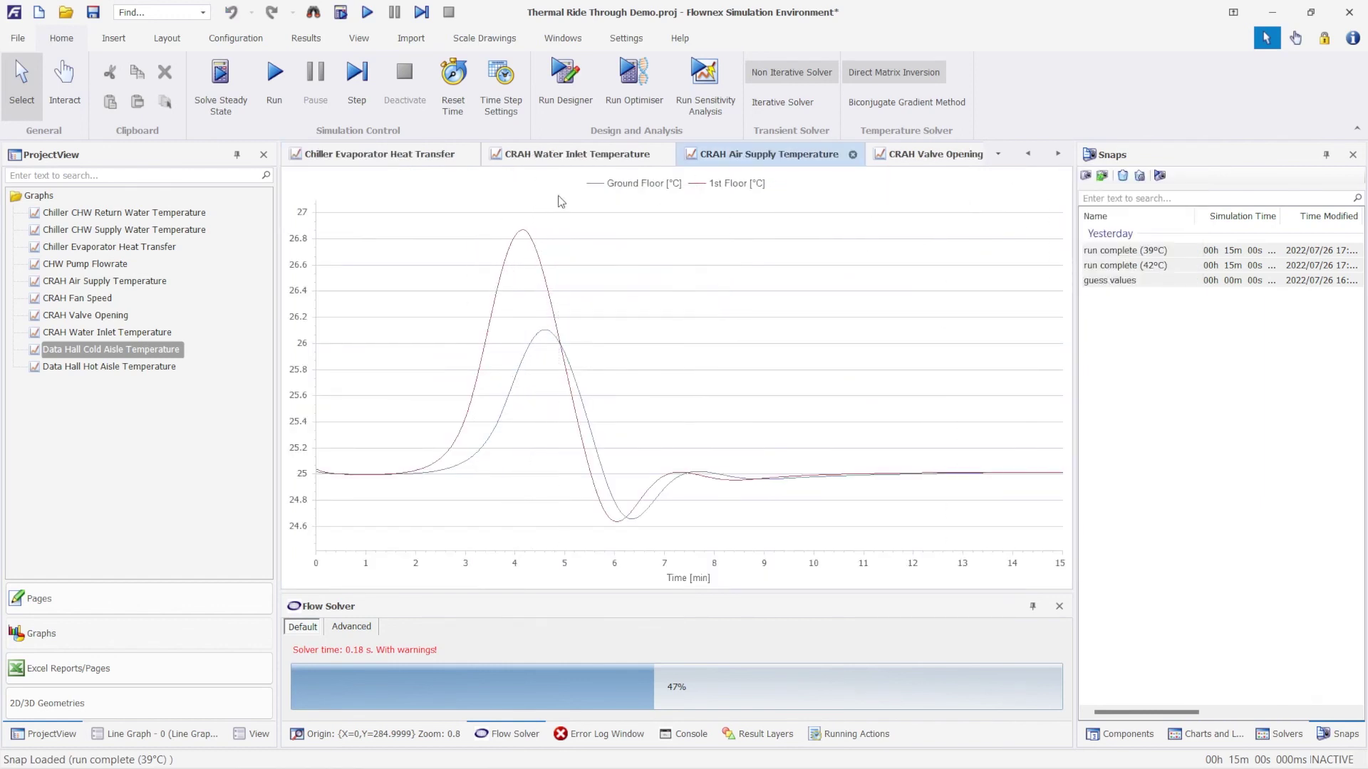
left_click(576, 161)
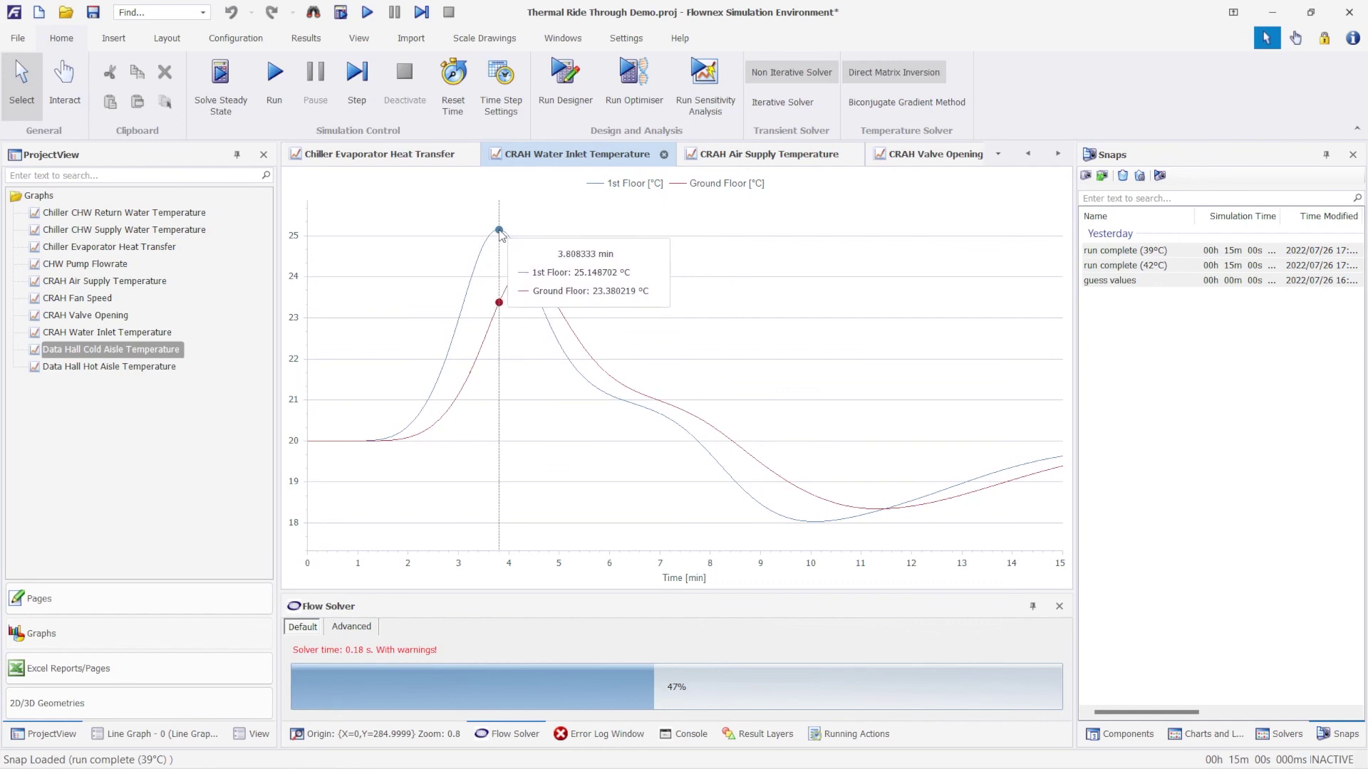
Step: Load the "run complete (42ºC)" snap and inspect the peaks in the CRAH Water Inlet Temperature and CRAH Air Supply Temperature graphs
right_click(1129, 266)
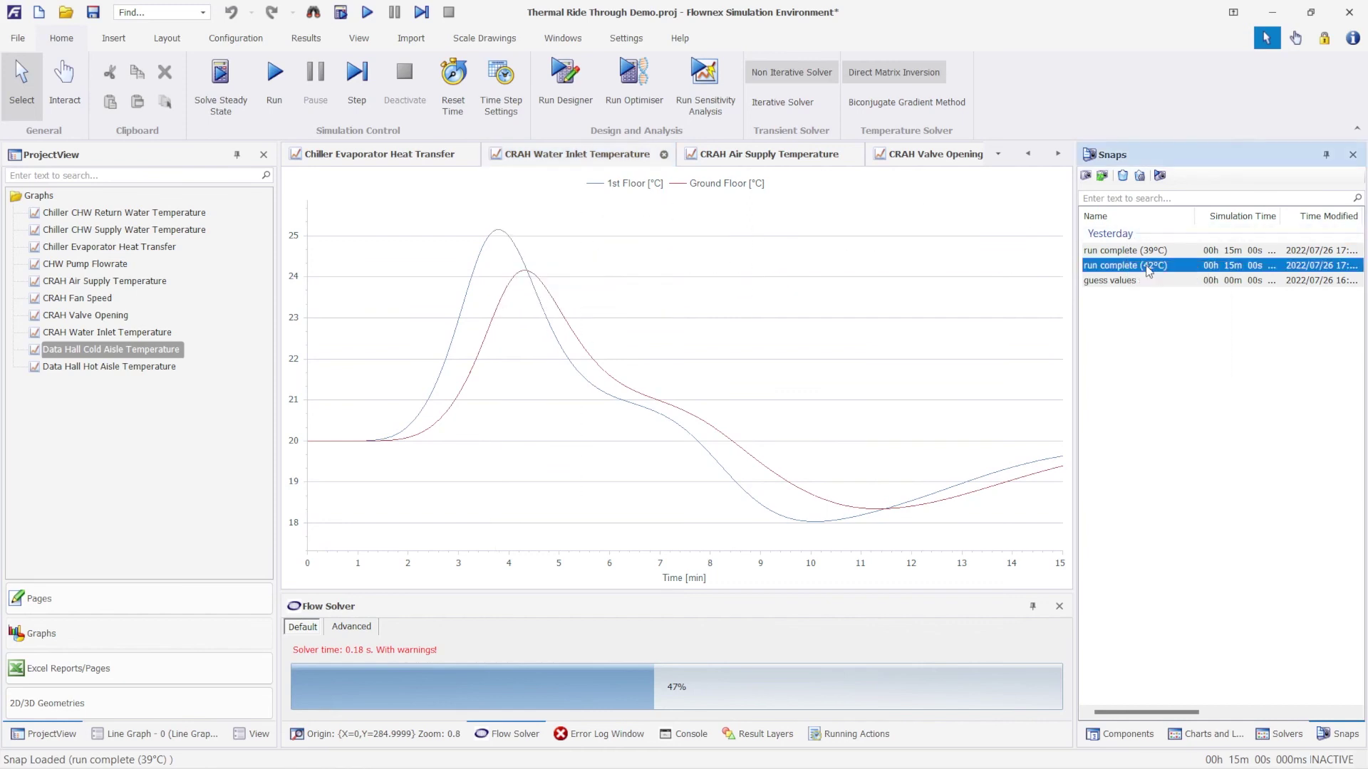
left_click(1148, 272)
mouse_move(505, 250)
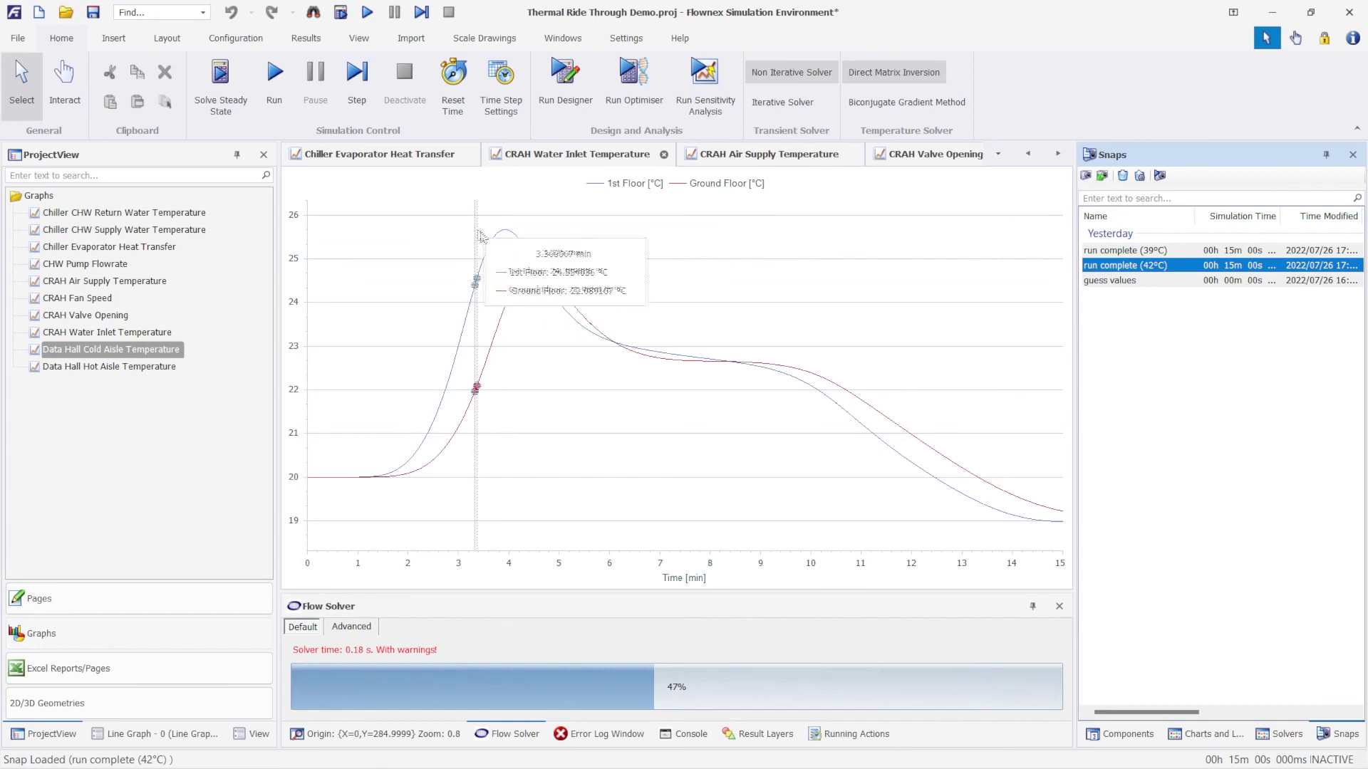
left_click(733, 161)
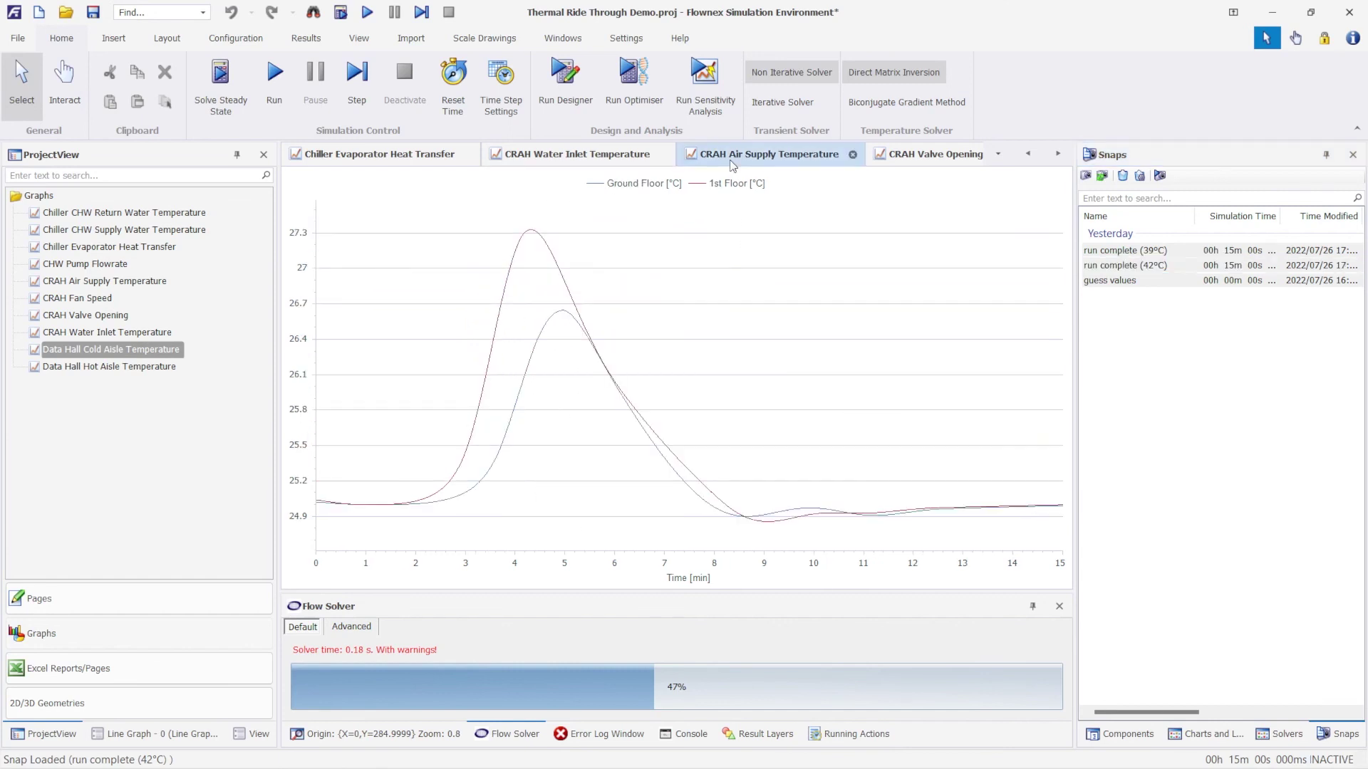
mouse_move(577, 258)
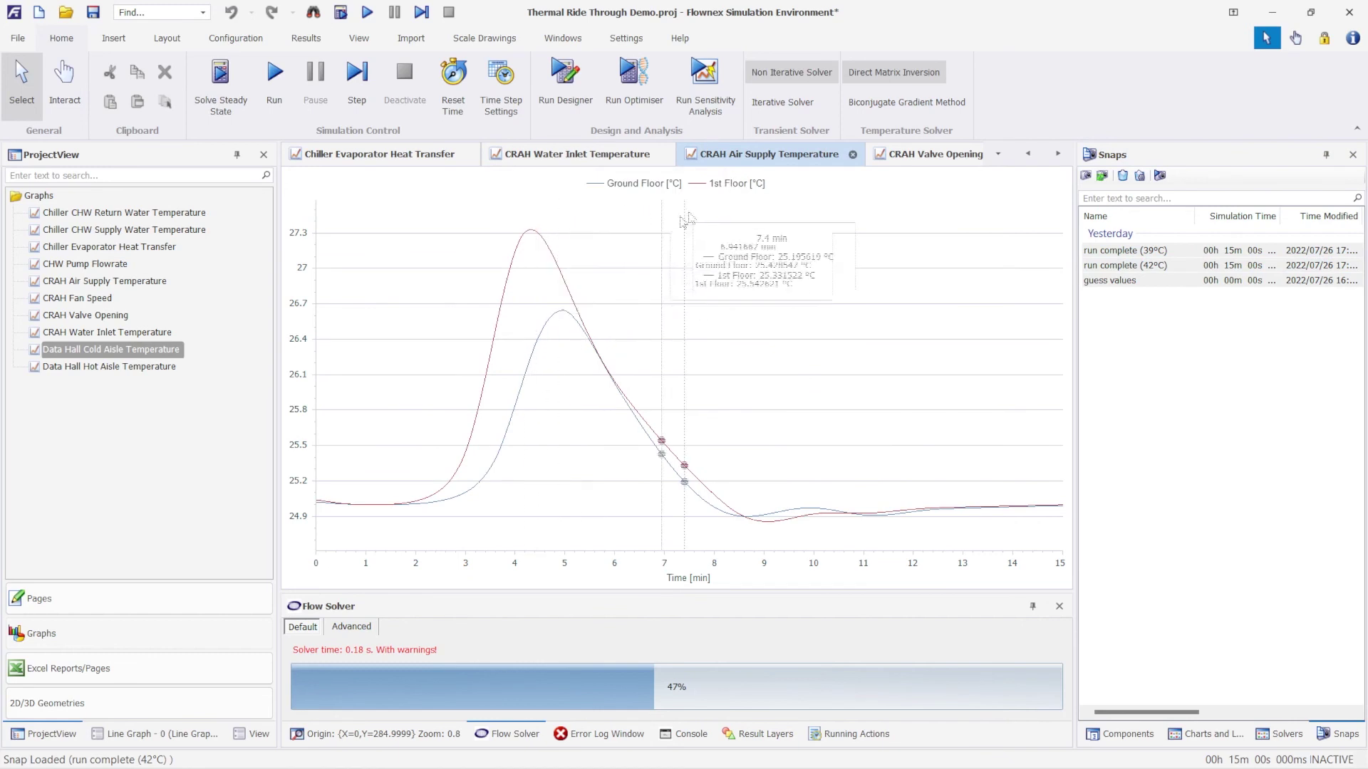
Step: Reload the "run complete (39ºC)" snap and inspect the peak in the CRAH Air Supply Temperature graph
right_click(1125, 251)
left_click(1148, 261)
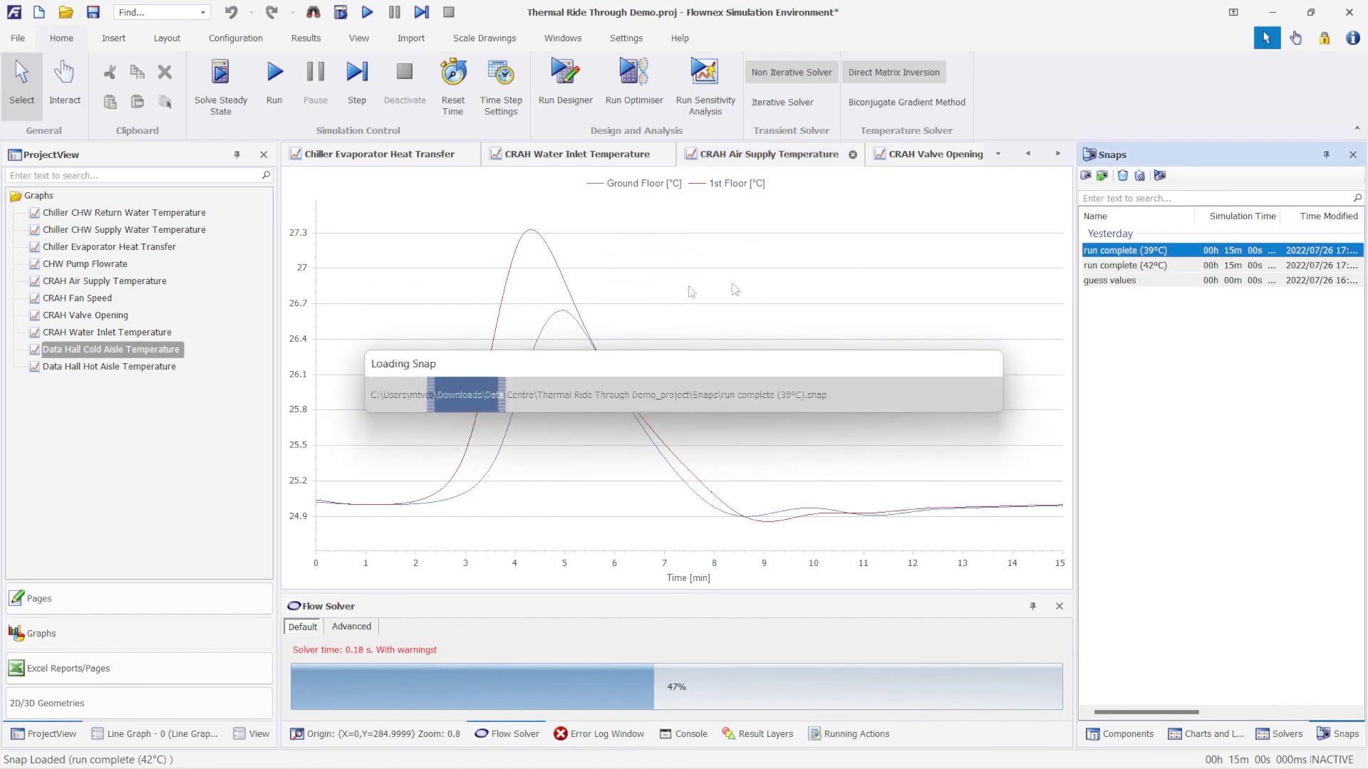
mouse_move(542, 280)
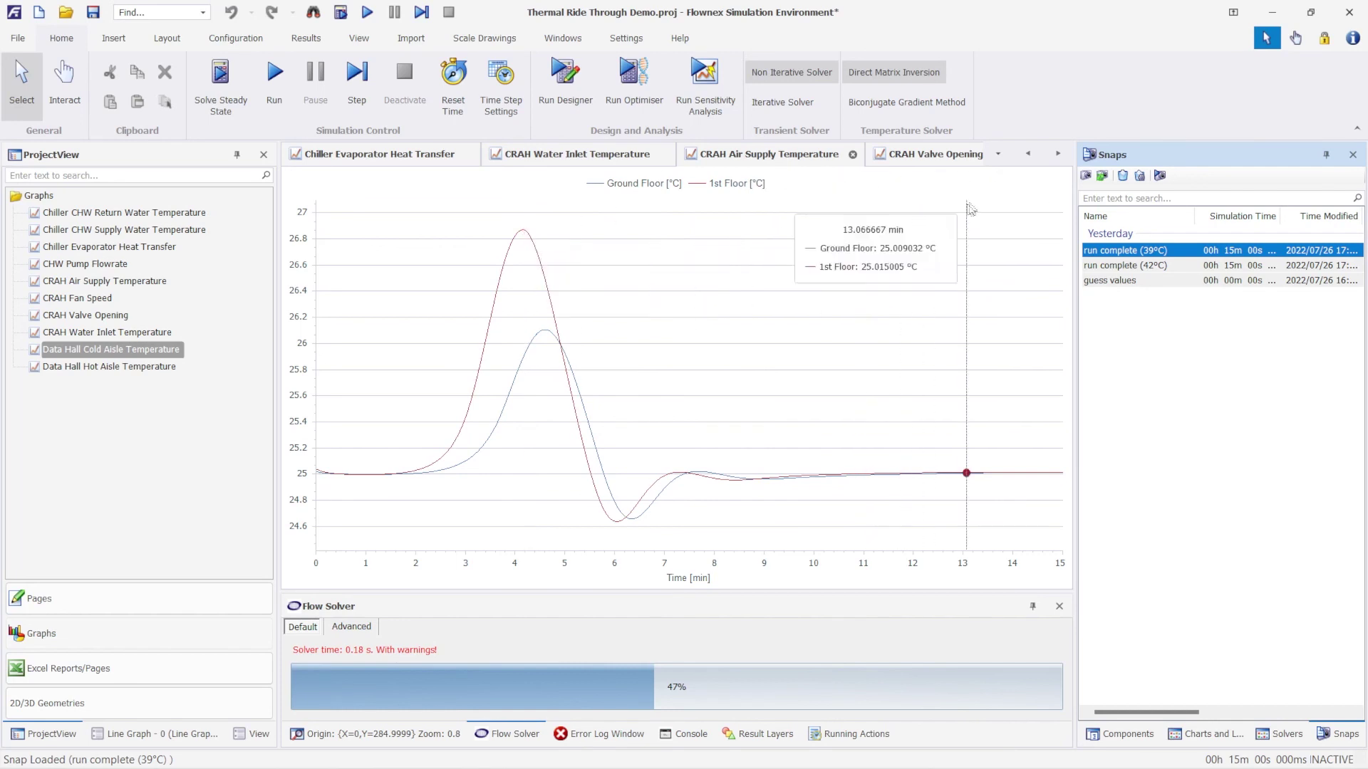
Step: Return to the Cooling Equipment page and examine the first chiller and the heat rejection unit in its condenser loop
left_click(998, 154)
left_click(1048, 231)
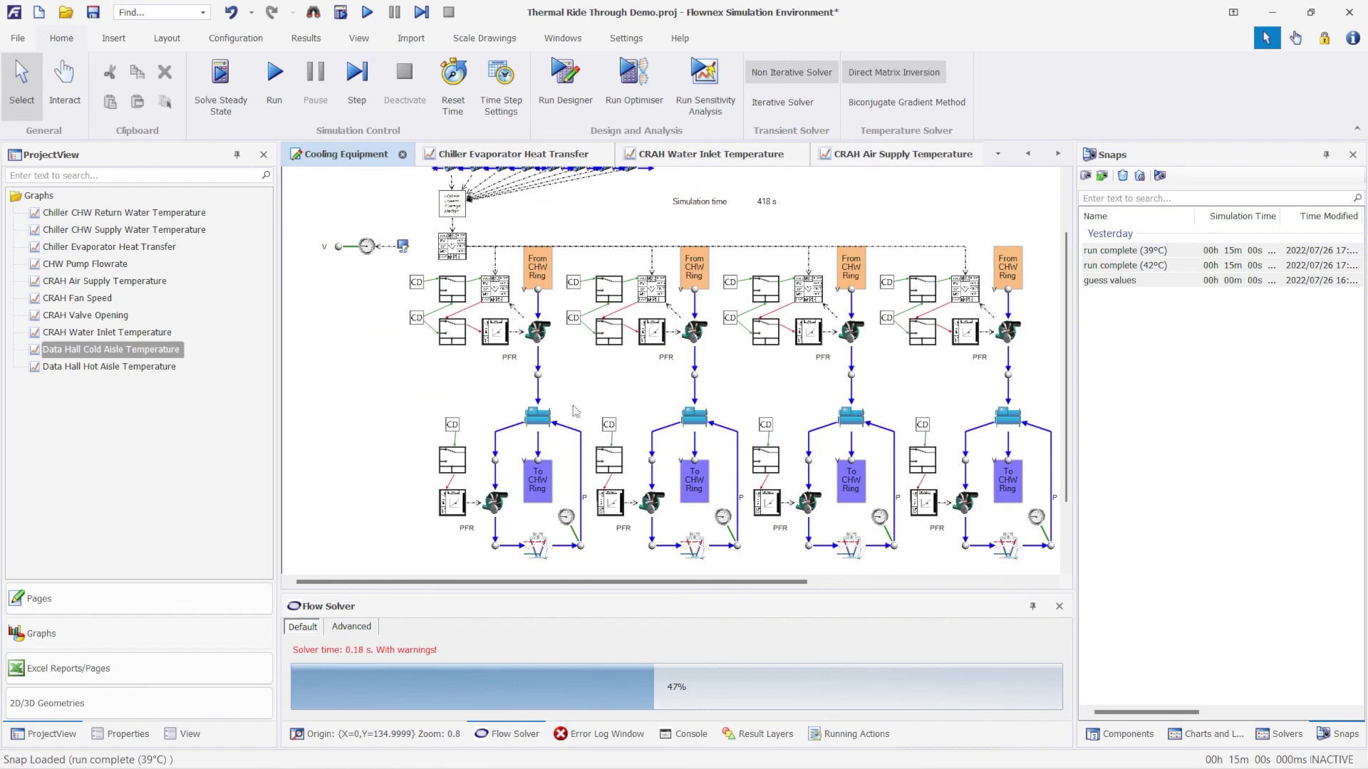
left_click(547, 416)
left_click(589, 396)
left_click(541, 543)
left_click(447, 391)
scroll(446, 408, "up", 1)
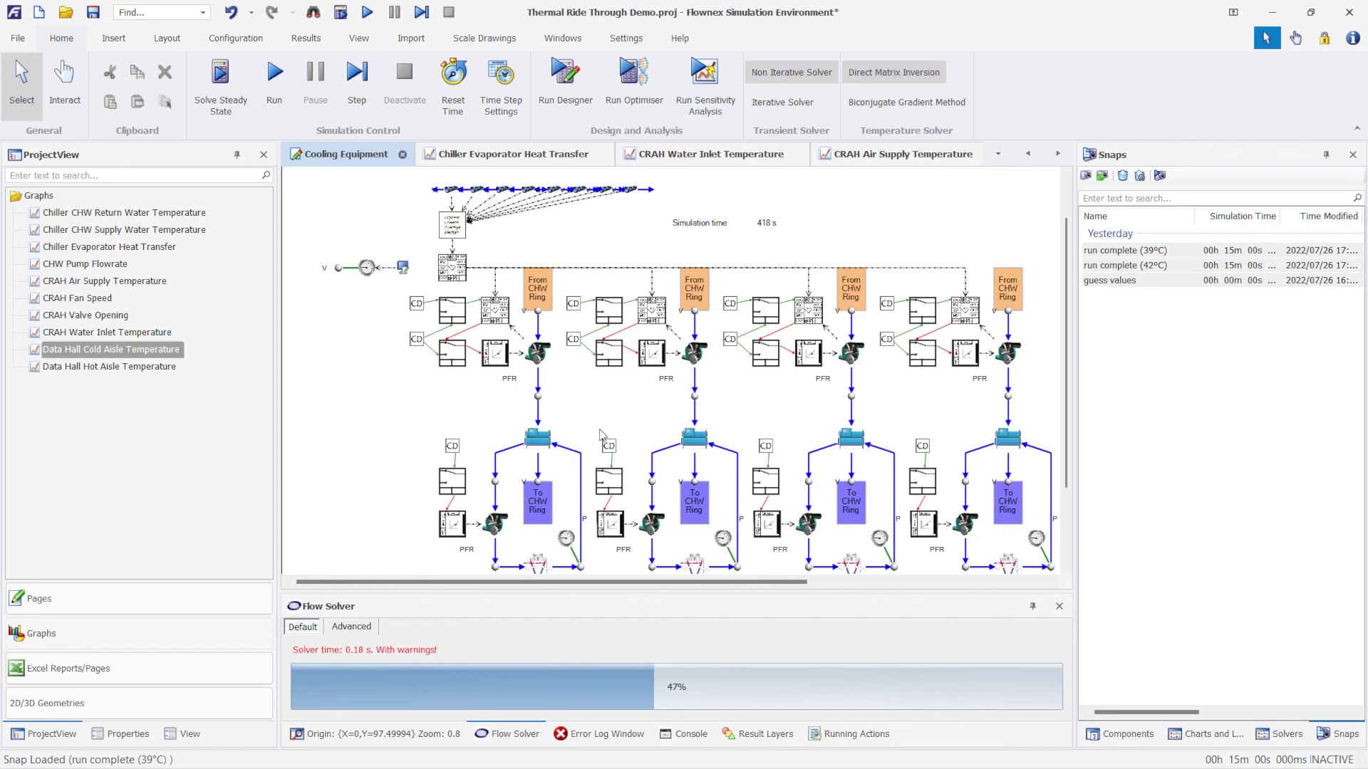
Step: Switch to the PowerPoint slide show and advance to the "Find Out More" slide
key("alt+Tab")
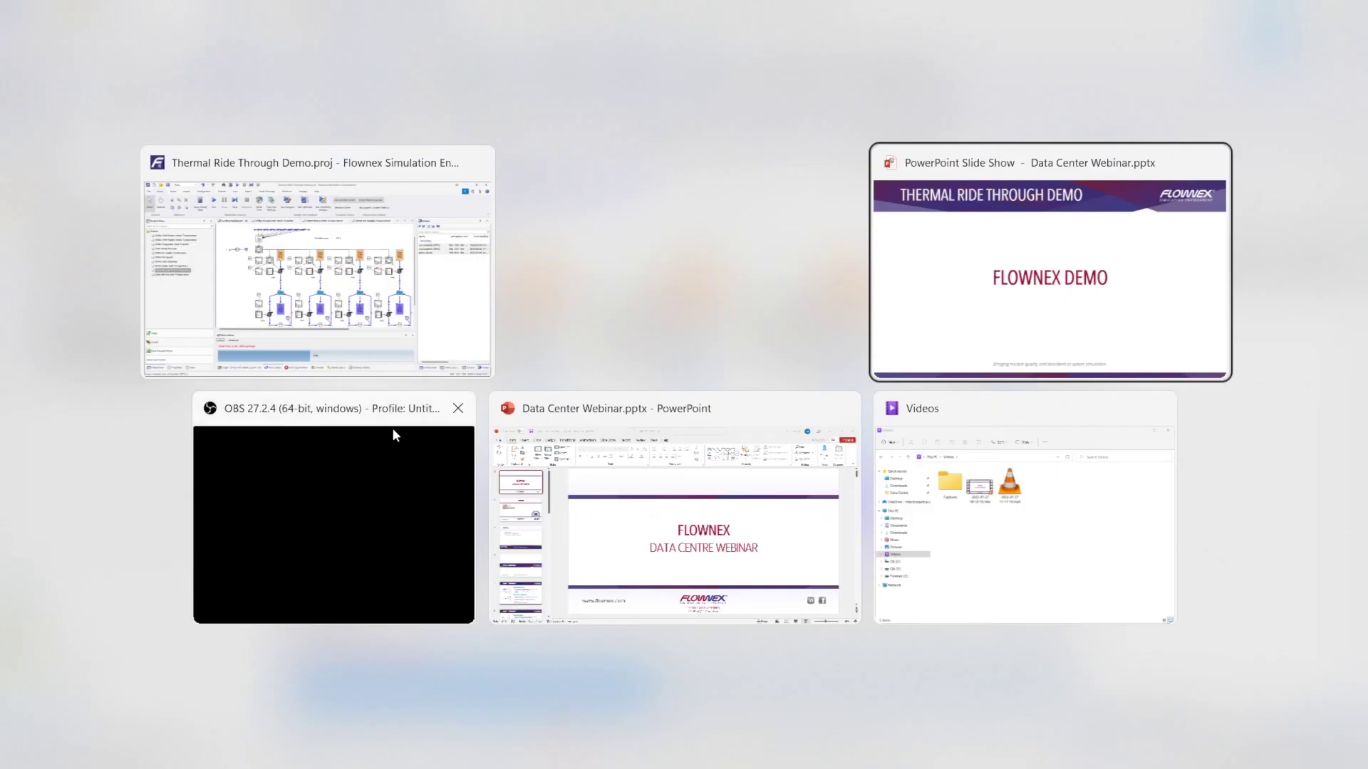
key("Right")
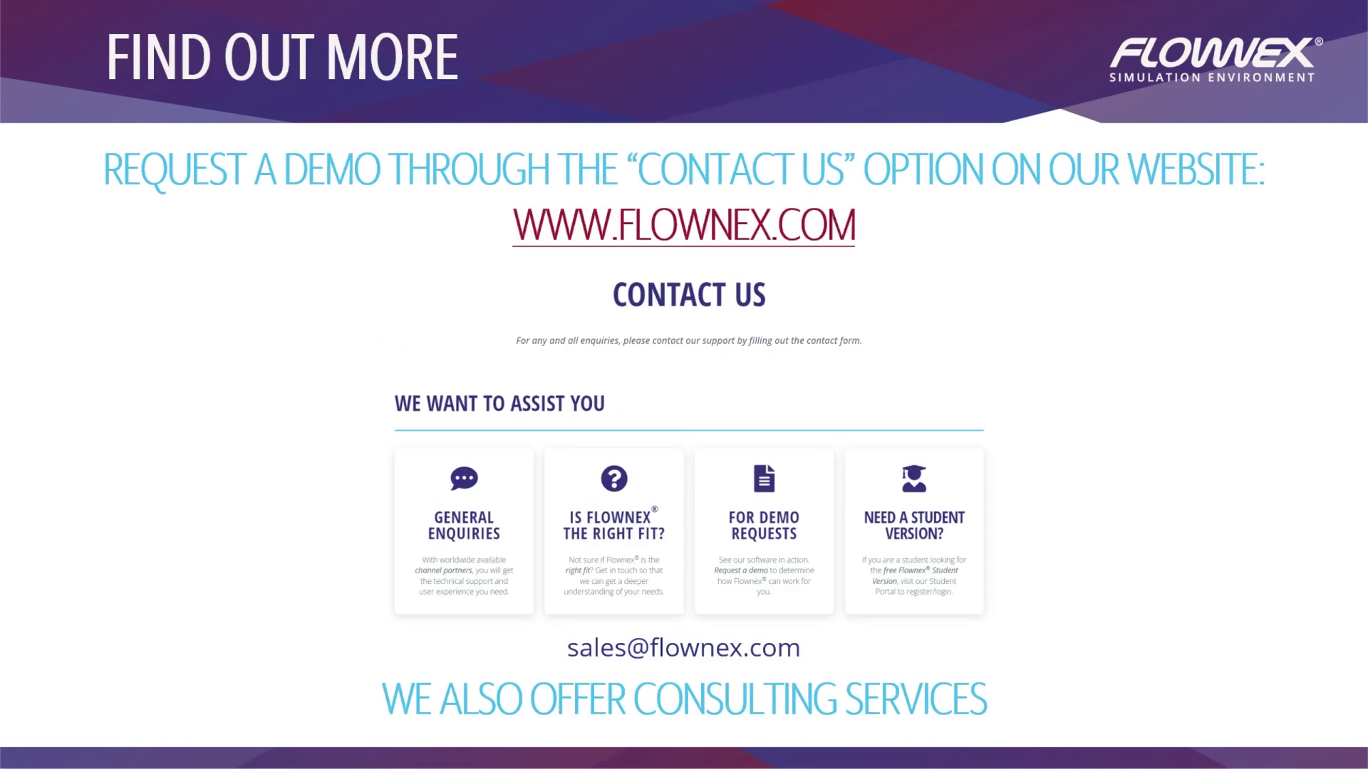